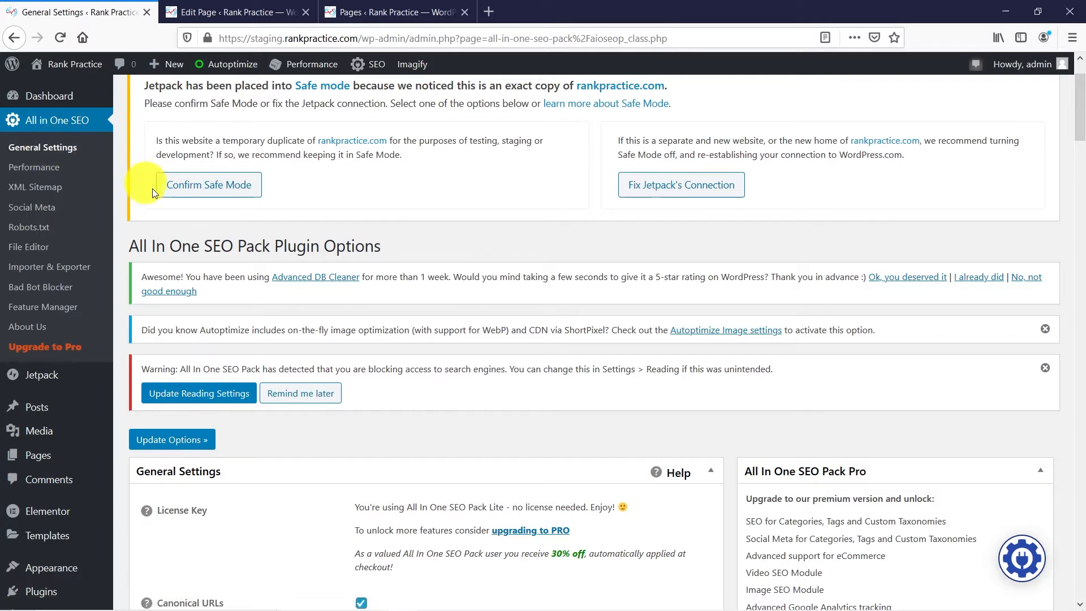
Review the plugin's General Settings, from Canonical URLs and Use Original Title to Allow Usage Tracking.
{"action": "scroll", "coordinate": [403, 317], "scroll_direction": "down", "scroll_amount": 3}
{"action": "scroll", "coordinate": [403, 317], "scroll_direction": "down", "scroll_amount": 3}
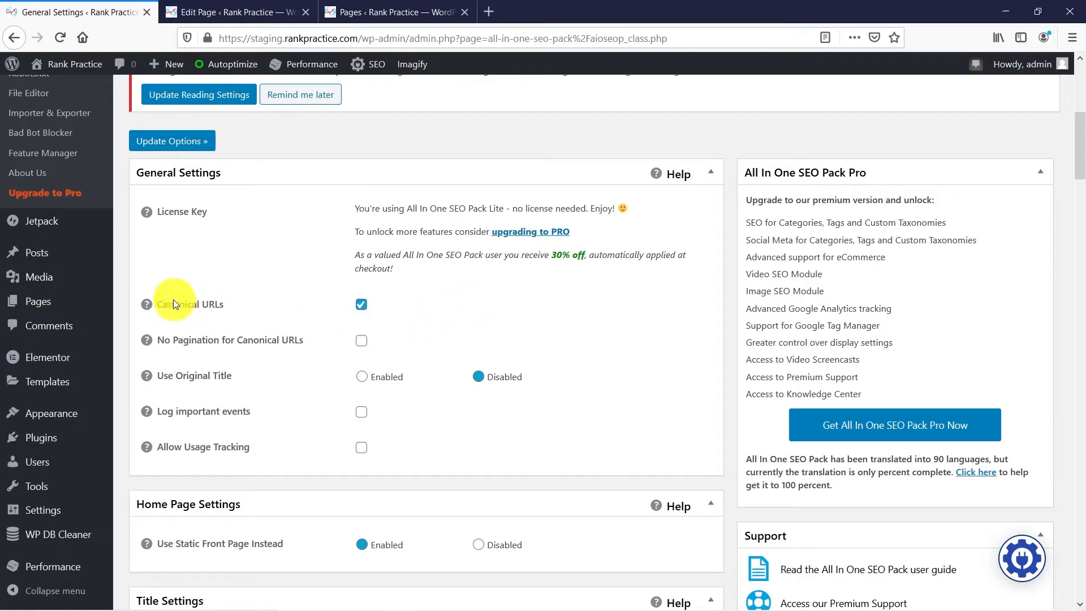
{"action": "mouse_move", "coordinate": [148, 307]}
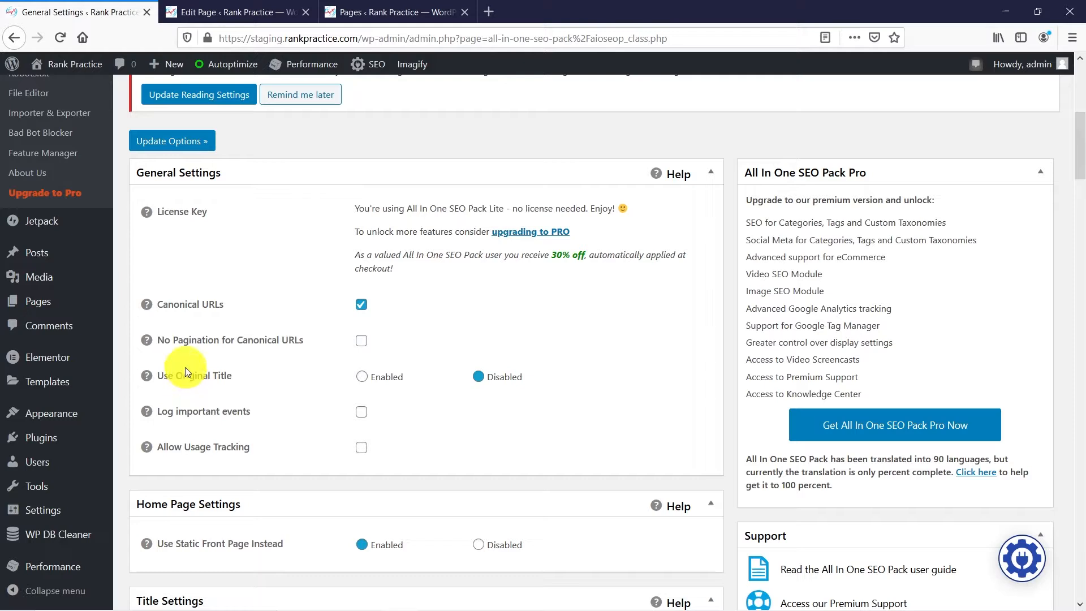
{"action": "mouse_move", "coordinate": [50, 512]}
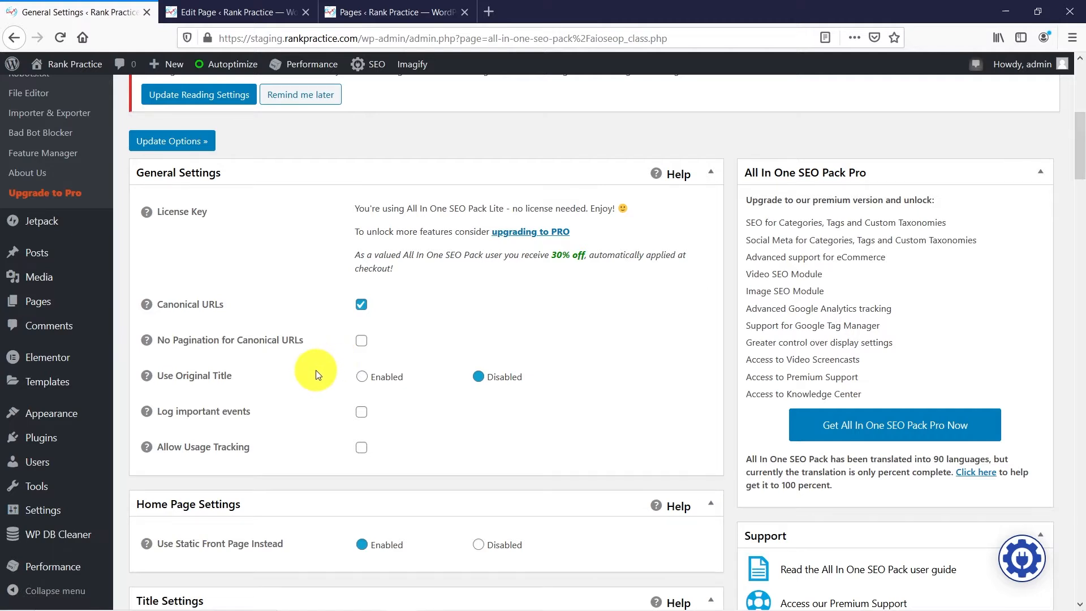
{"action": "scroll", "coordinate": [311, 367], "scroll_direction": "down", "scroll_amount": 2}
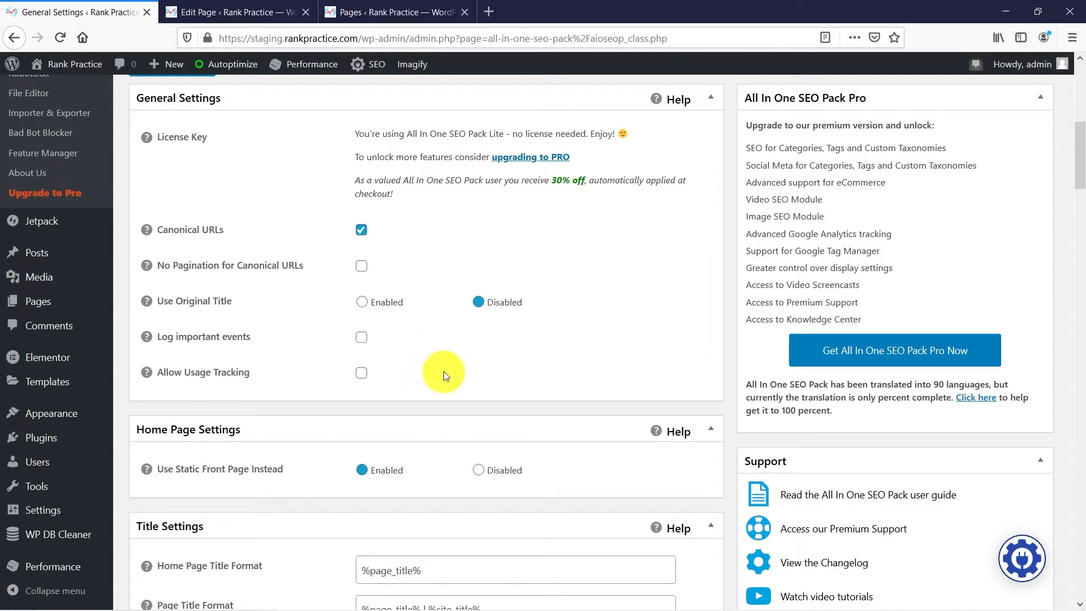
Examine the Home Page and Title Settings, highlighting the site title placeholder in the Page Title Format, through to the Content Type Settings.
{"action": "scroll", "coordinate": [447, 375], "scroll_direction": "down", "scroll_amount": 5}
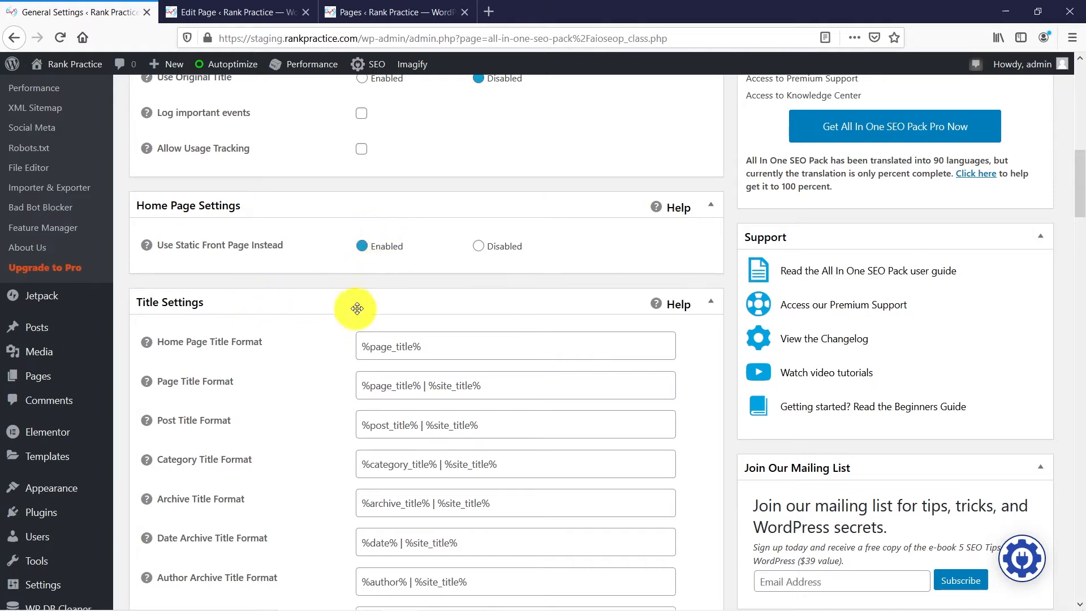
{"action": "scroll", "coordinate": [351, 305], "scroll_direction": "down", "scroll_amount": 2}
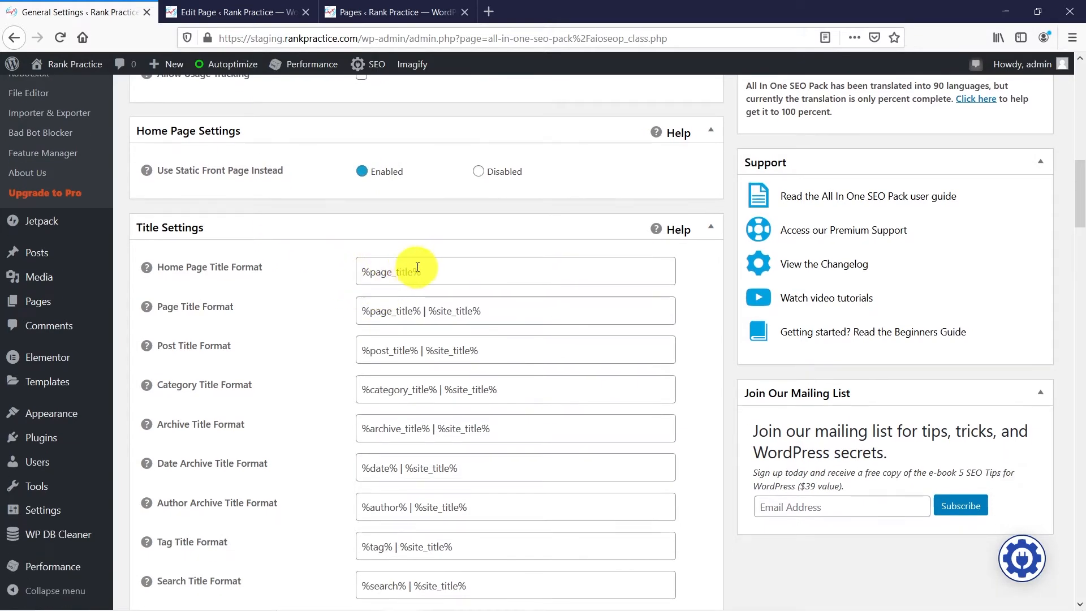
{"action": "scroll", "coordinate": [423, 266], "scroll_direction": "down", "scroll_amount": 2}
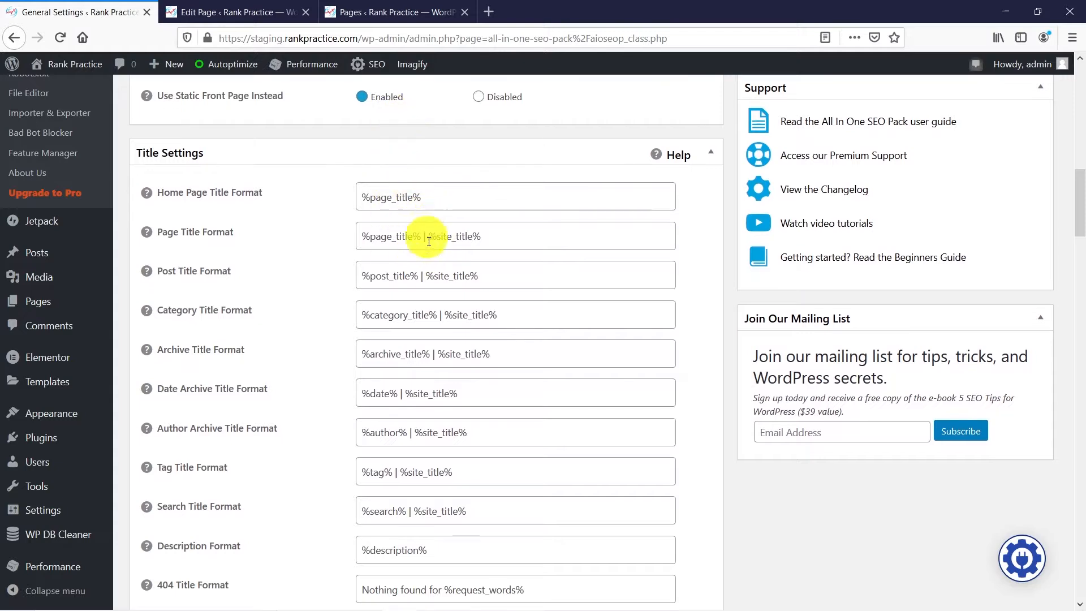
{"action": "scroll", "coordinate": [442, 266], "scroll_direction": "down", "scroll_amount": 2}
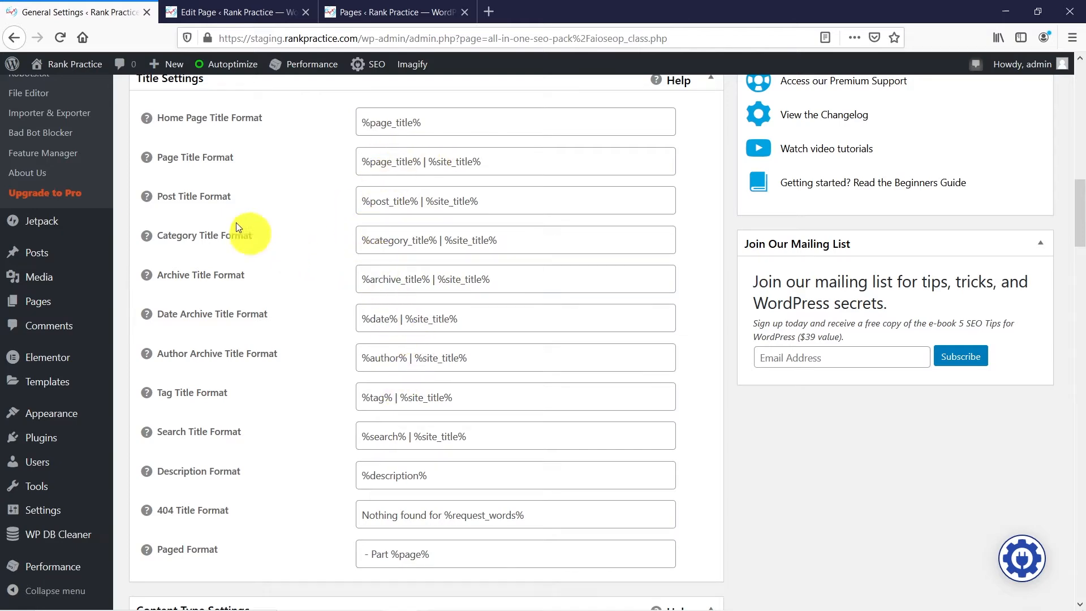
{"action": "mouse_move", "coordinate": [145, 121]}
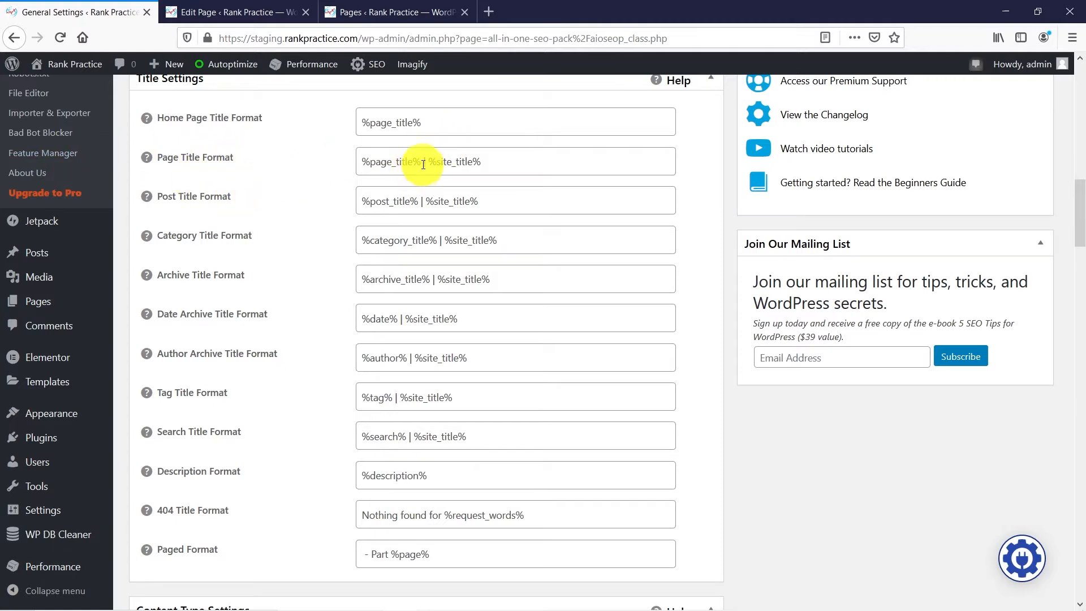
{"action": "mouse_move", "coordinate": [420, 163]}
{"action": "left_mouse_down"}
{"action": "mouse_move", "coordinate": [362, 161]}
{"action": "mouse_move", "coordinate": [485, 160]}
{"action": "mouse_move", "coordinate": [430, 164]}
{"action": "left_mouse_up"}
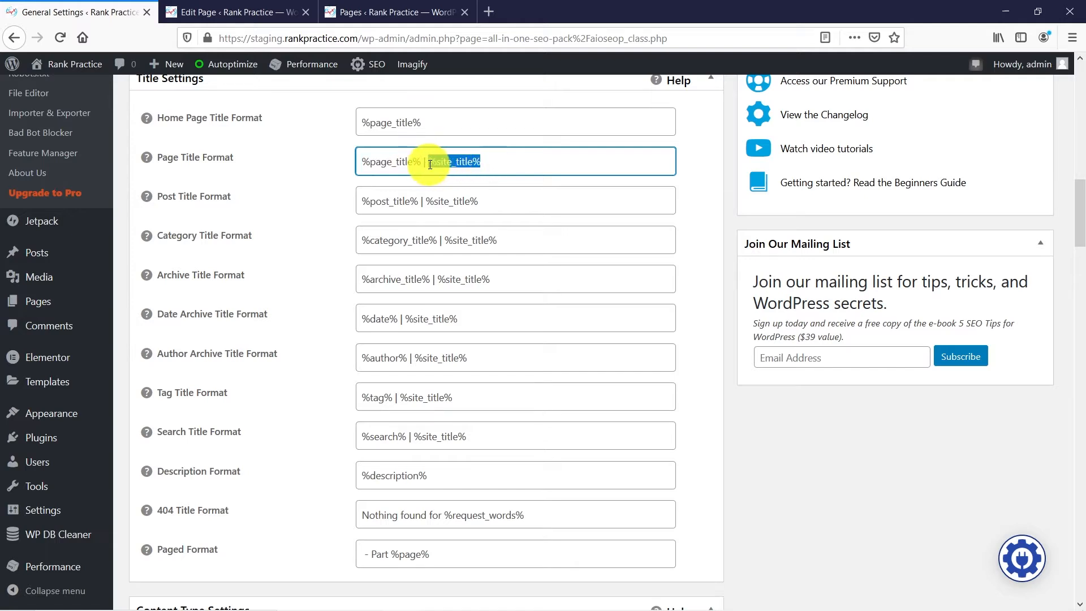
{"action": "left_click", "coordinate": [426, 162]}
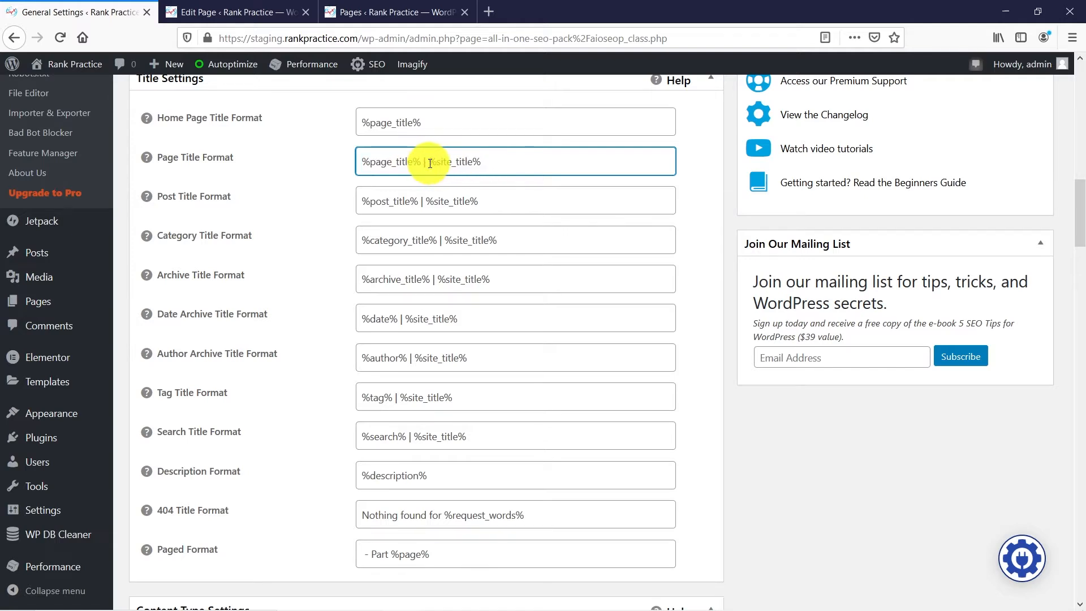
{"action": "left_click_drag", "start_coordinate": [427, 163], "coordinate": [421, 162]}
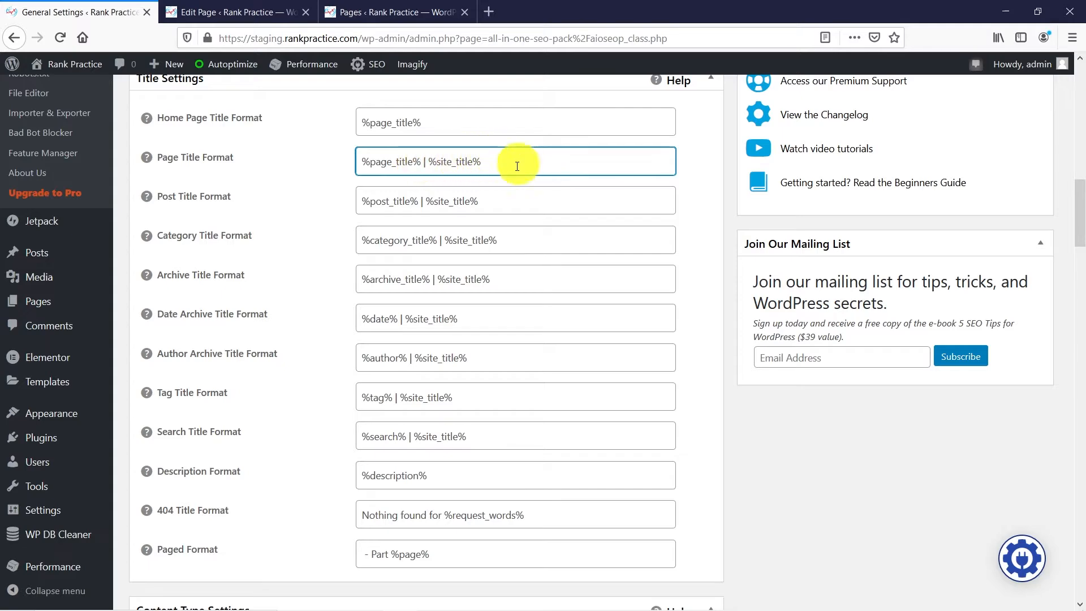
{"action": "left_click", "coordinate": [530, 153]}
{"action": "scroll", "coordinate": [532, 169], "scroll_direction": "down", "scroll_amount": 4}
{"action": "scroll", "coordinate": [538, 191], "scroll_direction": "down", "scroll_amount": 1}
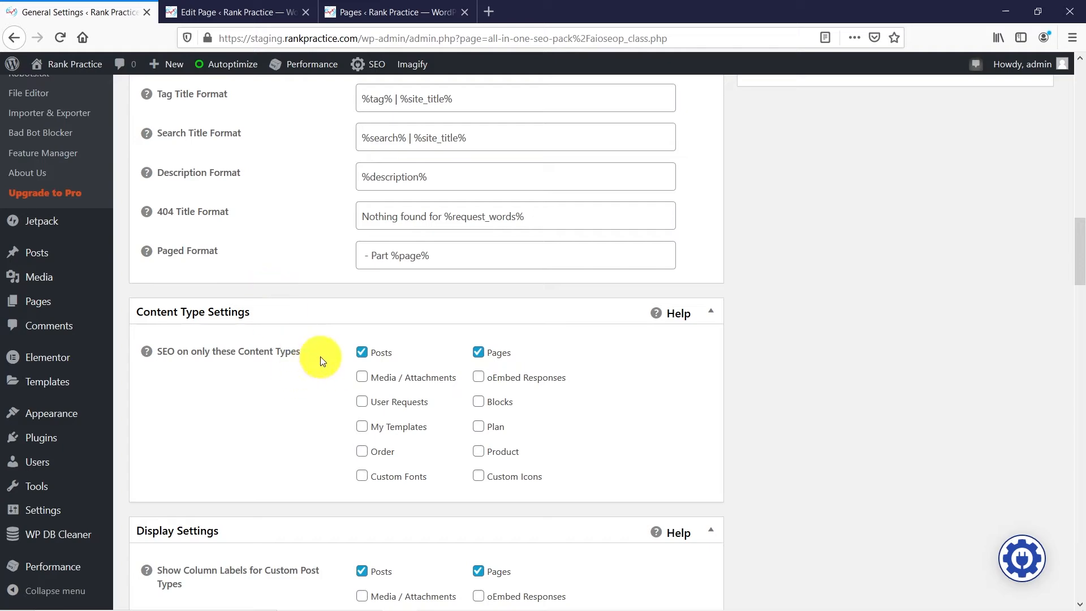
Switch to the About page's editor and examine its SEO title, description and the title in the preview snippet.
{"action": "left_click", "coordinate": [218, 12]}
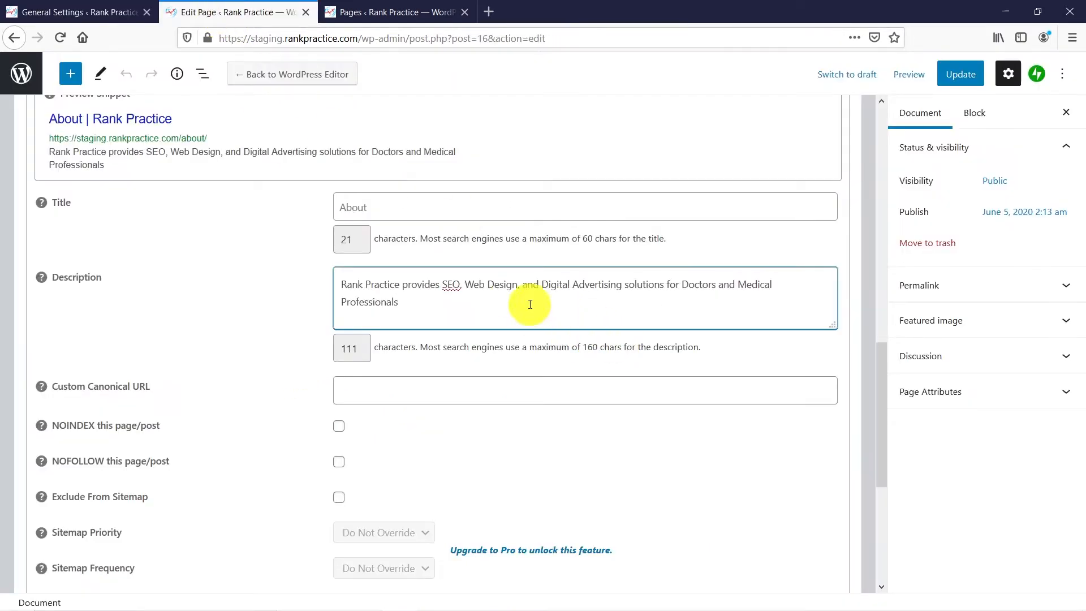
{"action": "scroll", "coordinate": [531, 311], "scroll_direction": "up", "scroll_amount": 6}
{"action": "scroll", "coordinate": [534, 332], "scroll_direction": "down", "scroll_amount": 3}
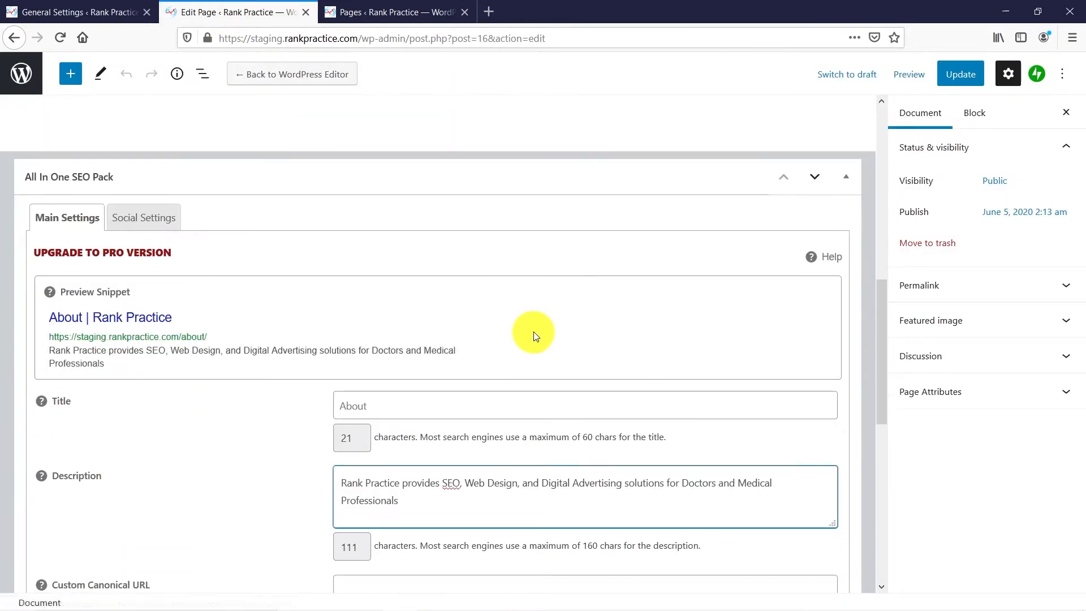
{"action": "scroll", "coordinate": [534, 332], "scroll_direction": "down", "scroll_amount": 3}
{"action": "scroll", "coordinate": [533, 334], "scroll_direction": "up", "scroll_amount": 2}
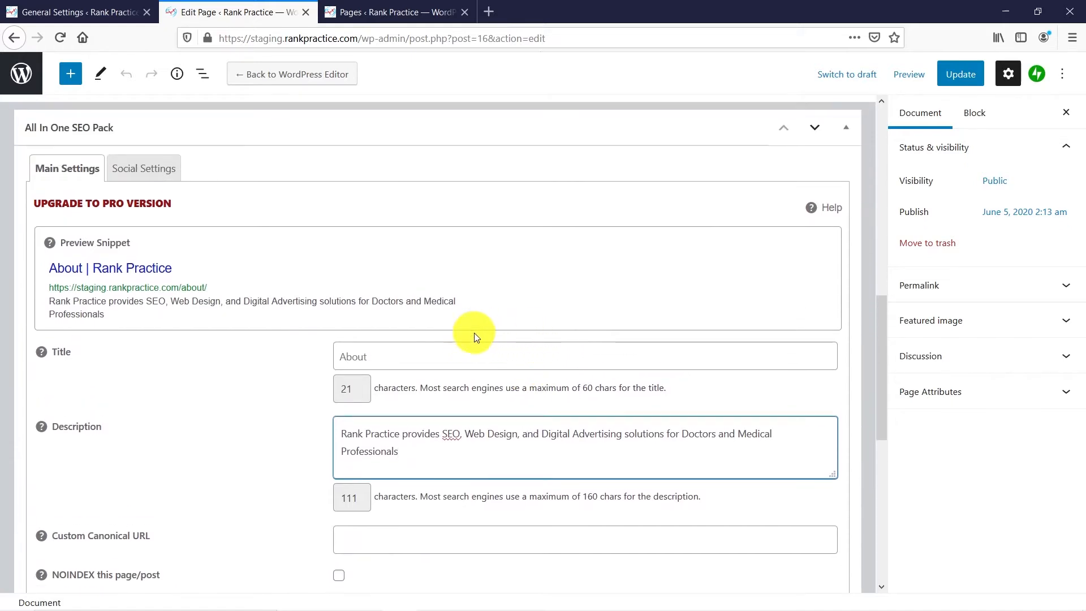
{"action": "left_click", "coordinate": [411, 358]}
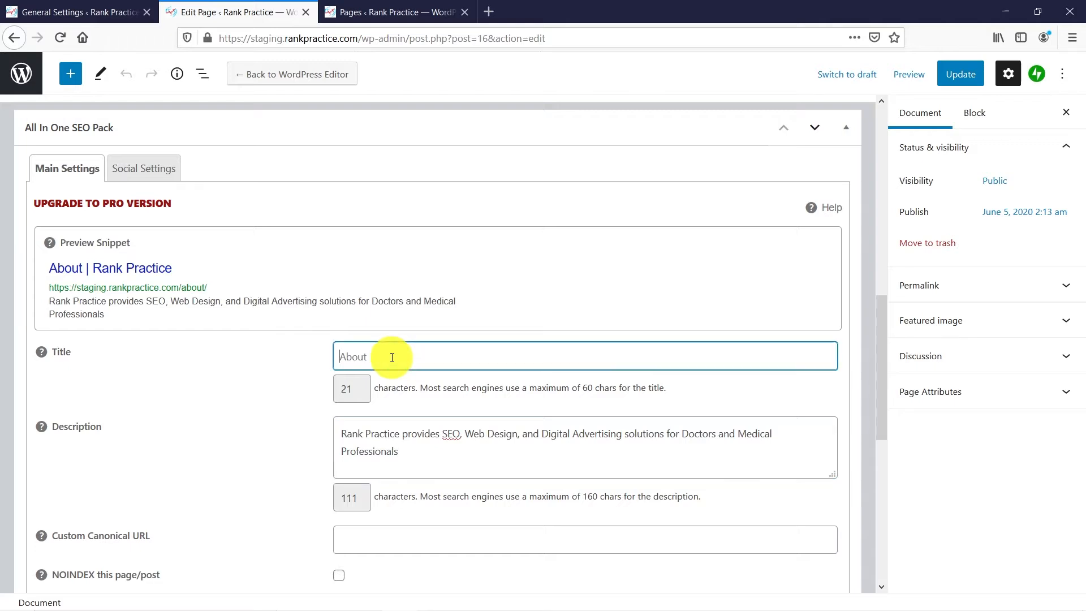
{"action": "left_click", "coordinate": [194, 272]}
{"action": "left_click_drag", "start_coordinate": [191, 270], "coordinate": [47, 266]}
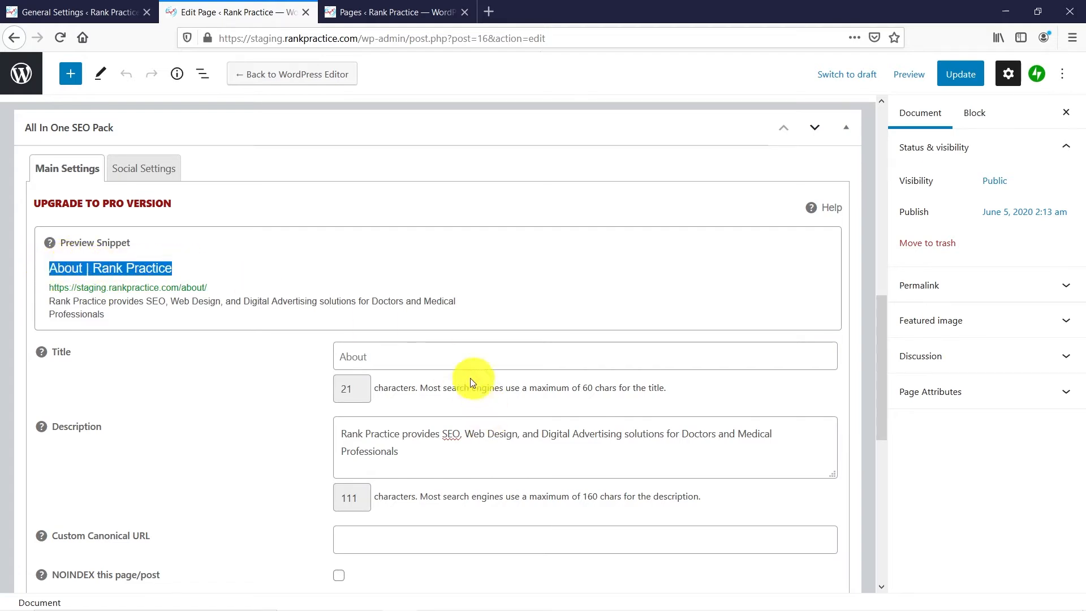
Try the SEO title "About sdafsdf" on the About page and clear the title again.
{"action": "left_click", "coordinate": [443, 356]}
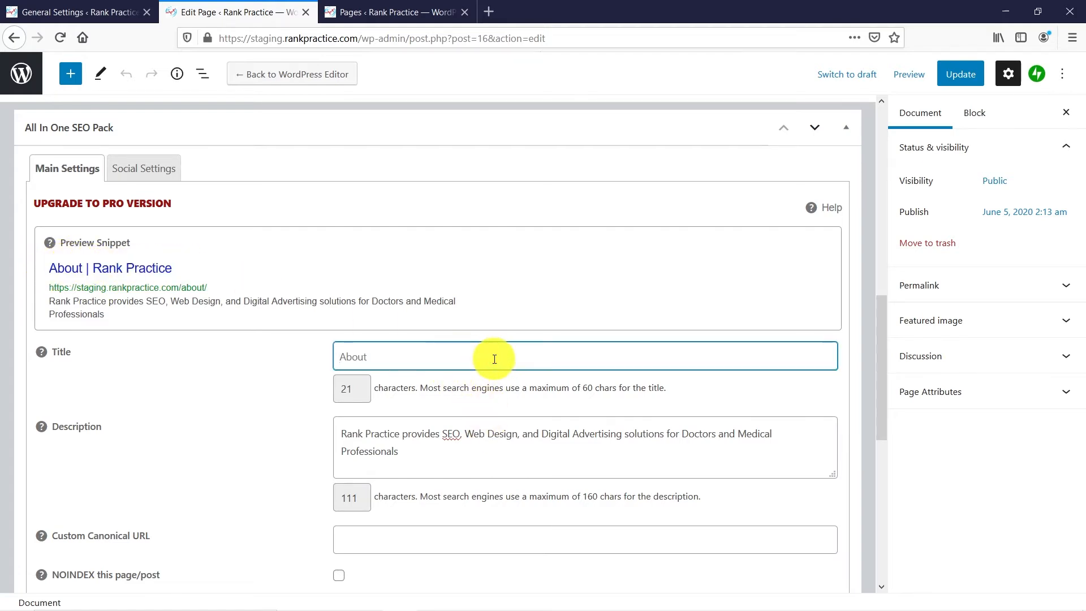
{"action": "type", "text": "About"}
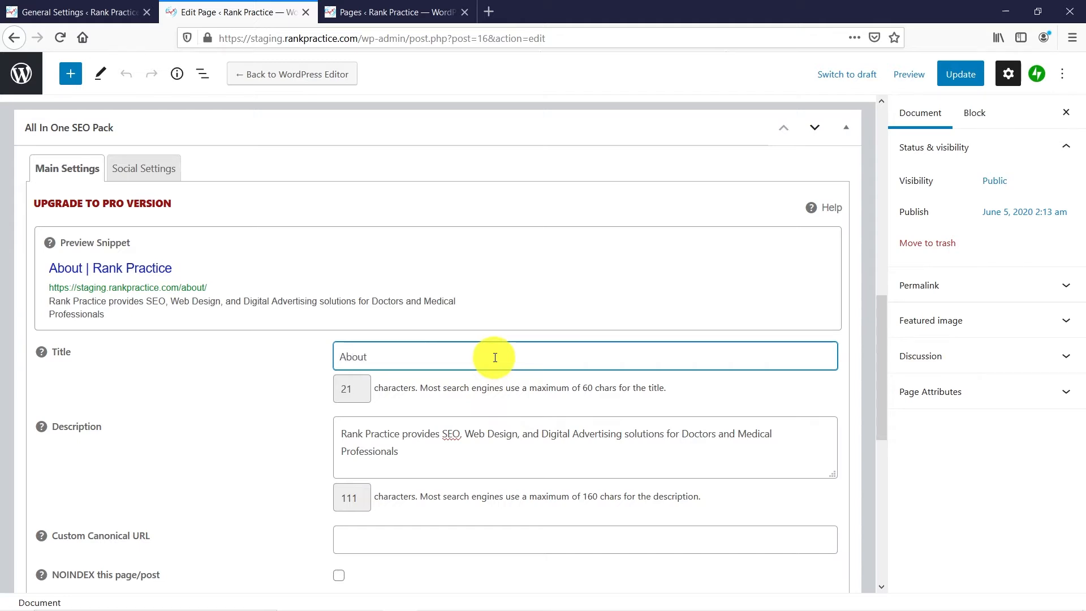
{"action": "type", "text": " sdafsdf"}
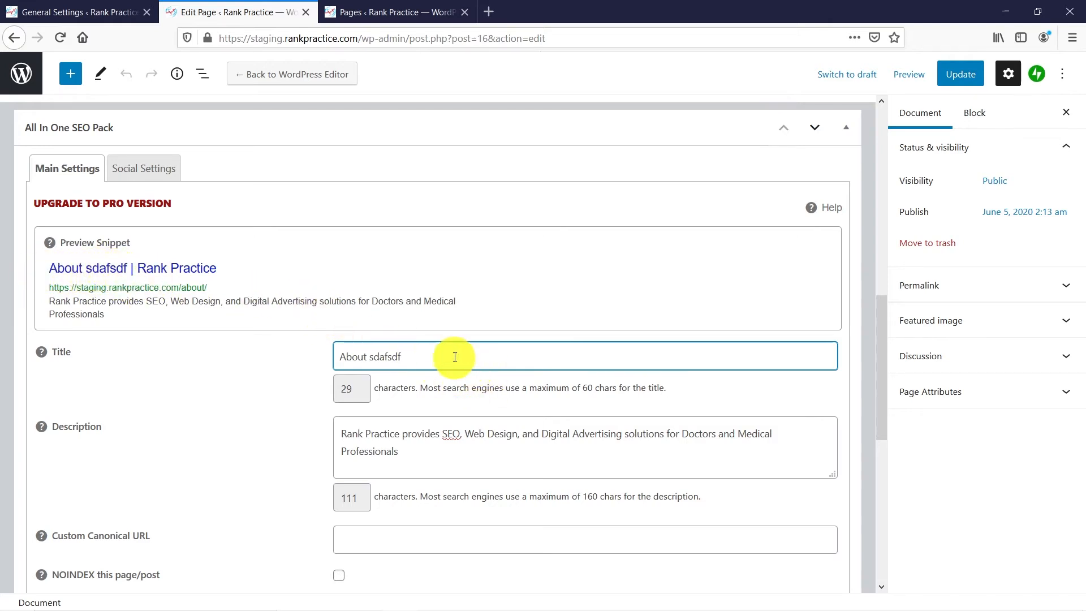
{"action": "left_click_drag", "start_coordinate": [452, 357], "coordinate": [328, 345]}
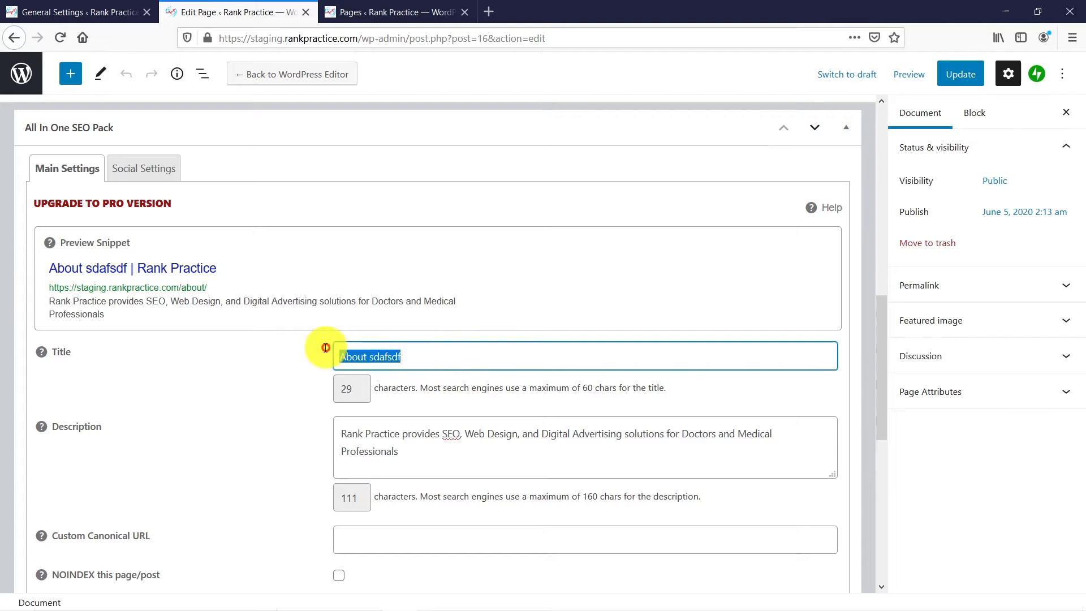
{"action": "key", "text": "BackSpace"}
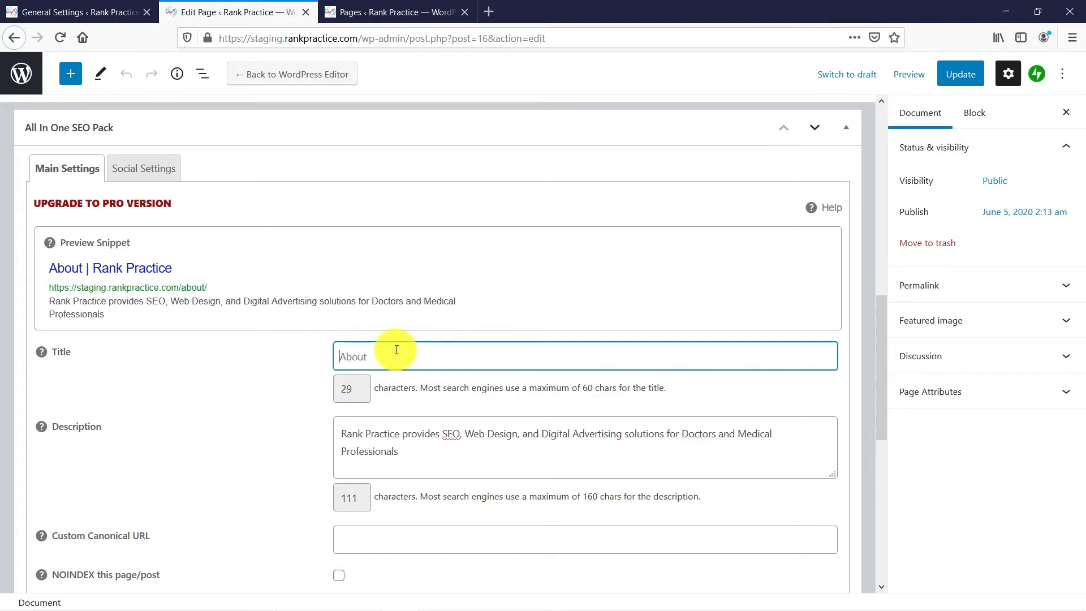
Return to the plugin's General Settings and check which post types show SEO column labels under Display Settings.
{"action": "left_click", "coordinate": [102, 15]}
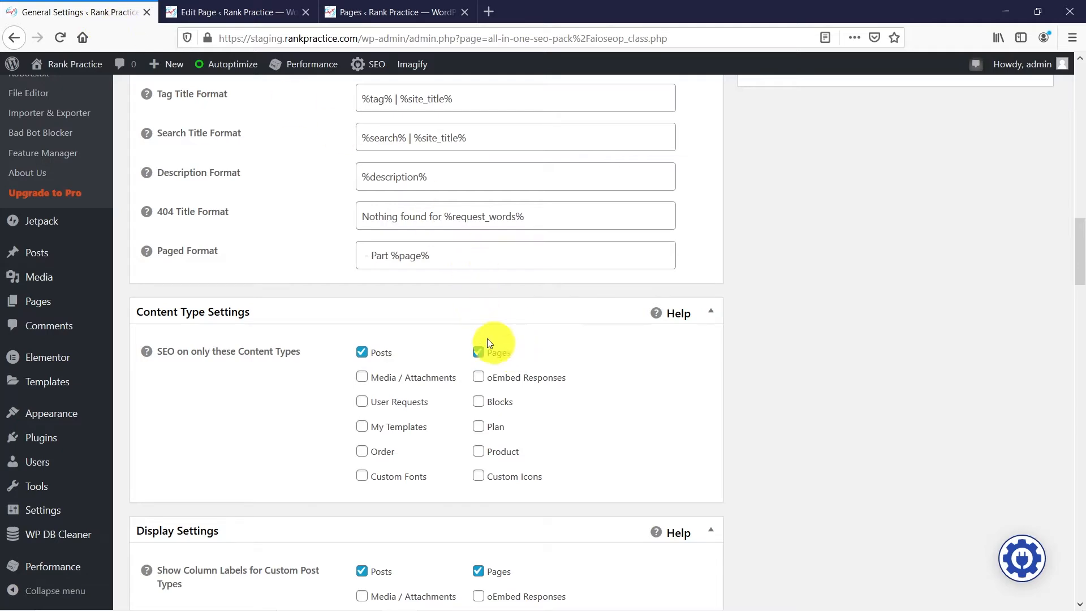
{"action": "scroll", "coordinate": [547, 352], "scroll_direction": "down", "scroll_amount": 5}
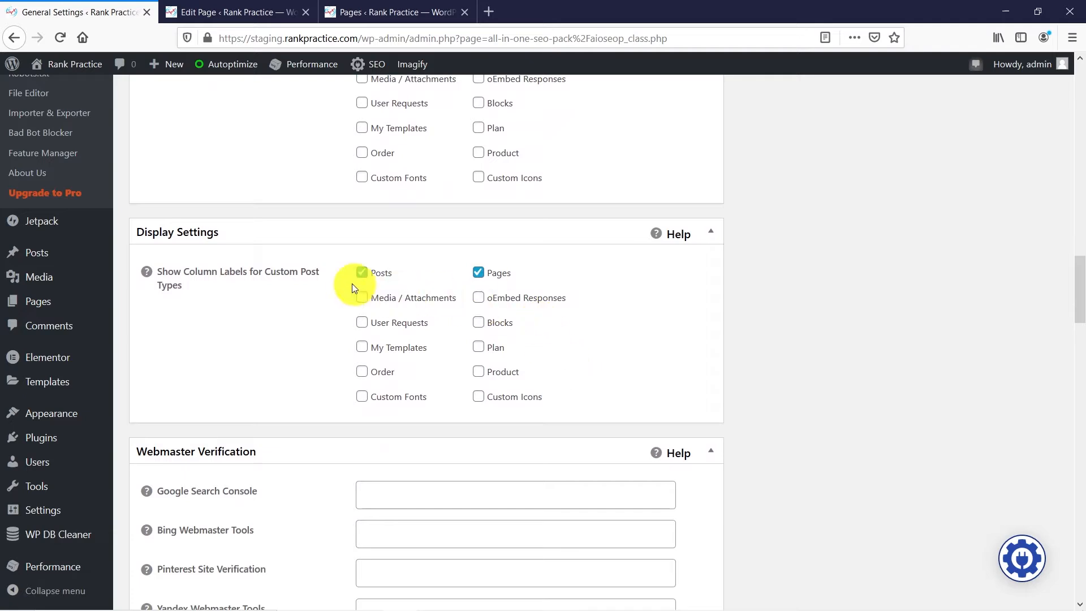
{"action": "left_click", "coordinate": [362, 272]}
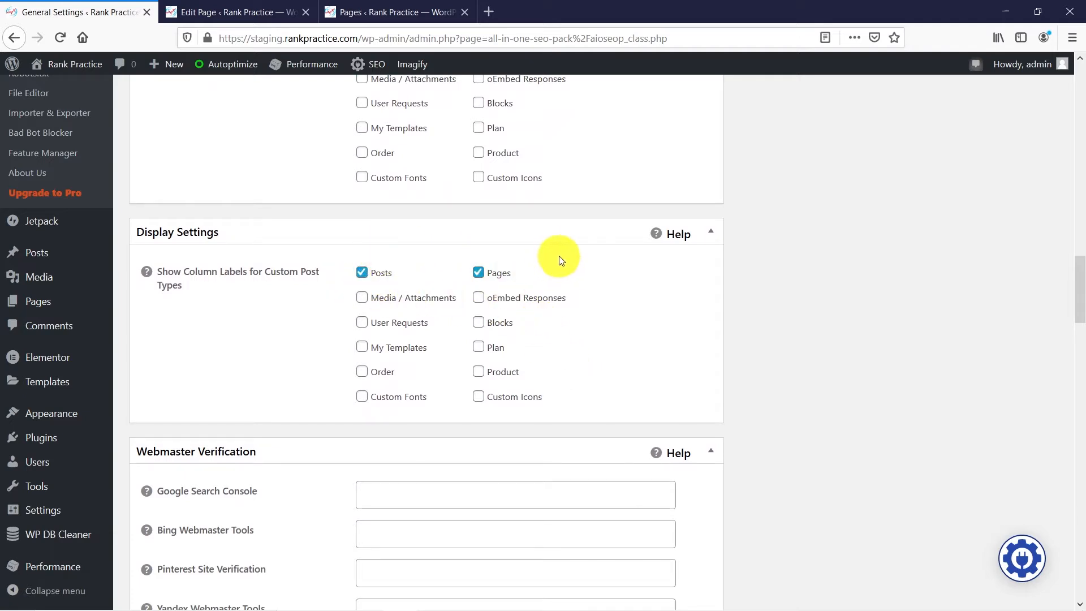
Switch to the Pages list and examine the SEO Title and SEO Description columns for each page.
{"action": "left_click", "coordinate": [411, 12]}
{"action": "scroll", "coordinate": [542, 270], "scroll_direction": "down", "scroll_amount": 3}
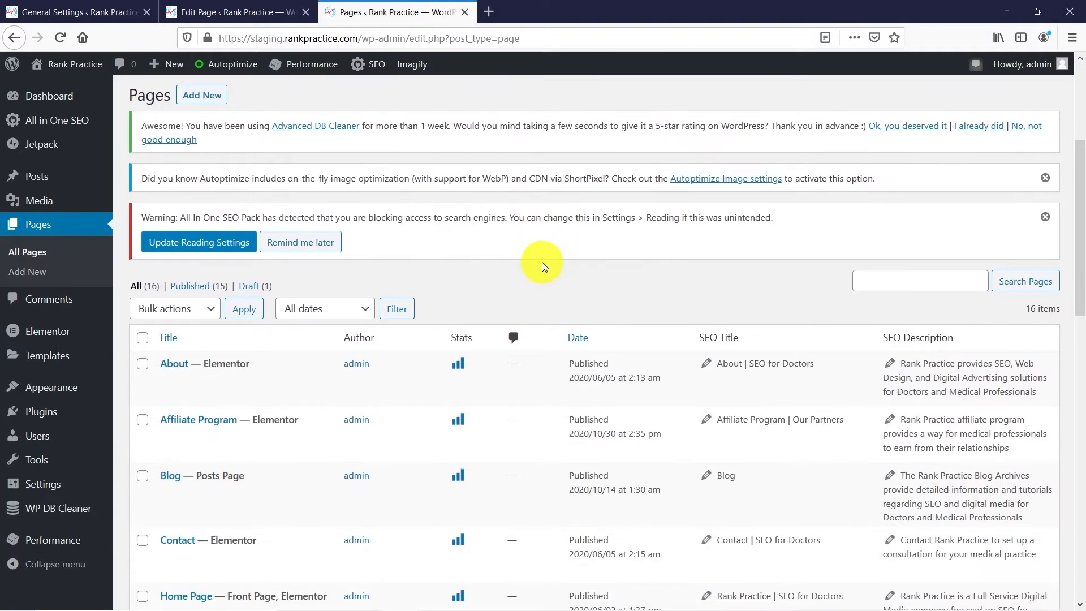
{"action": "scroll", "coordinate": [545, 293], "scroll_direction": "down", "scroll_amount": 1}
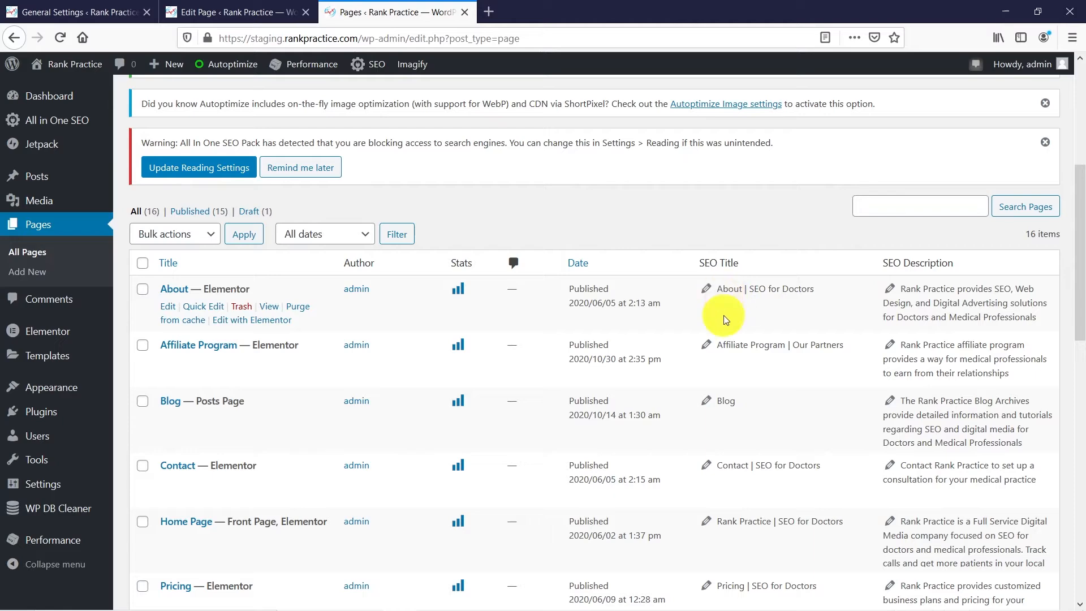
{"action": "scroll", "coordinate": [738, 275], "scroll_direction": "down", "scroll_amount": 4}
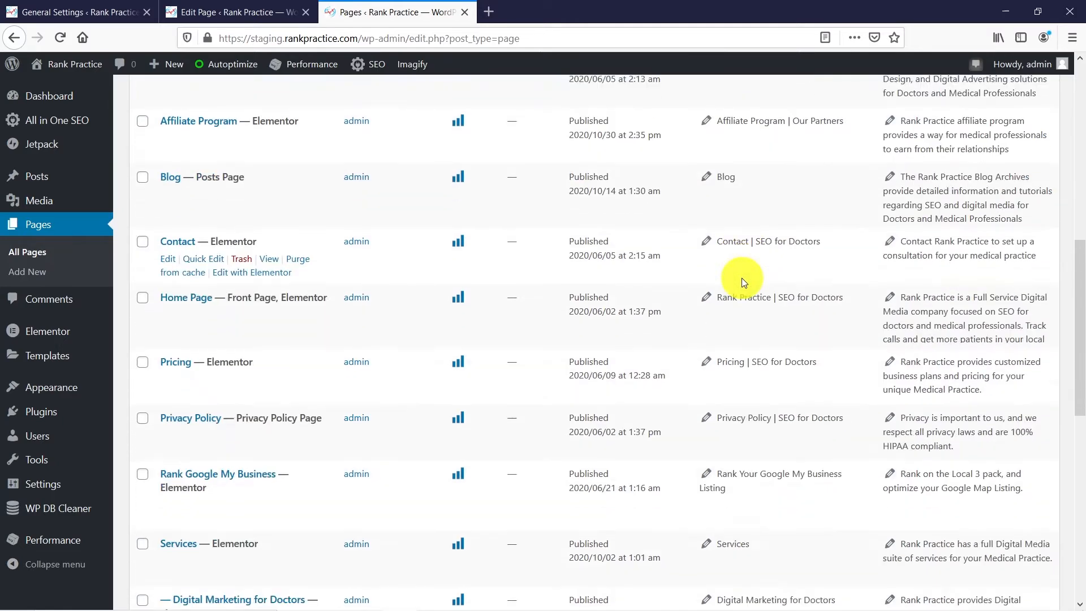
{"action": "scroll", "coordinate": [741, 277], "scroll_direction": "up", "scroll_amount": 5}
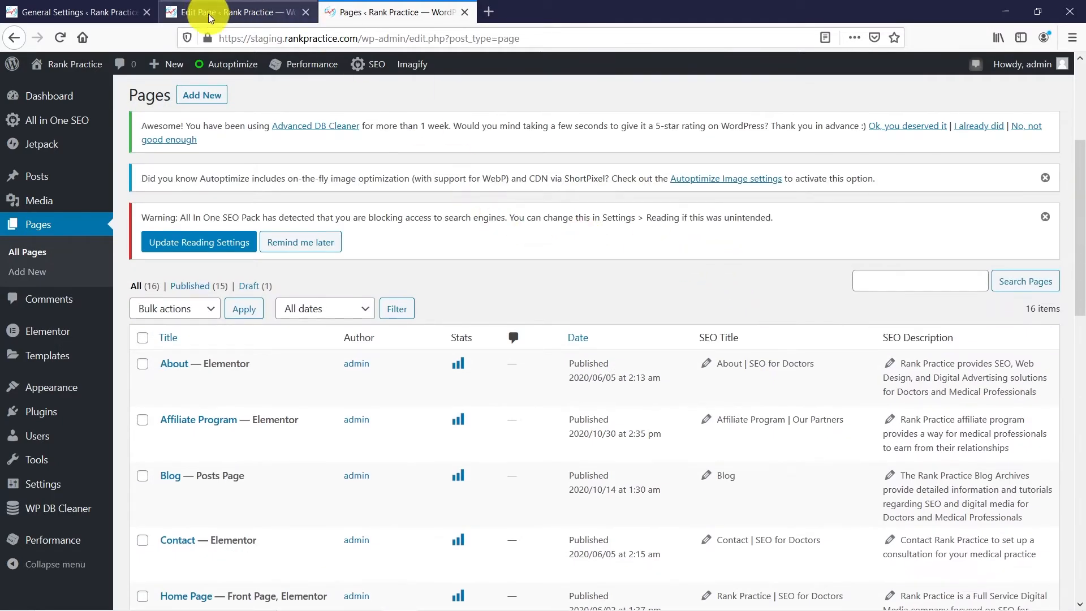
Return to the plugin's General Settings and review the Webmaster Verification fields and the Google Analytics ID field.
{"action": "left_click", "coordinate": [98, 12]}
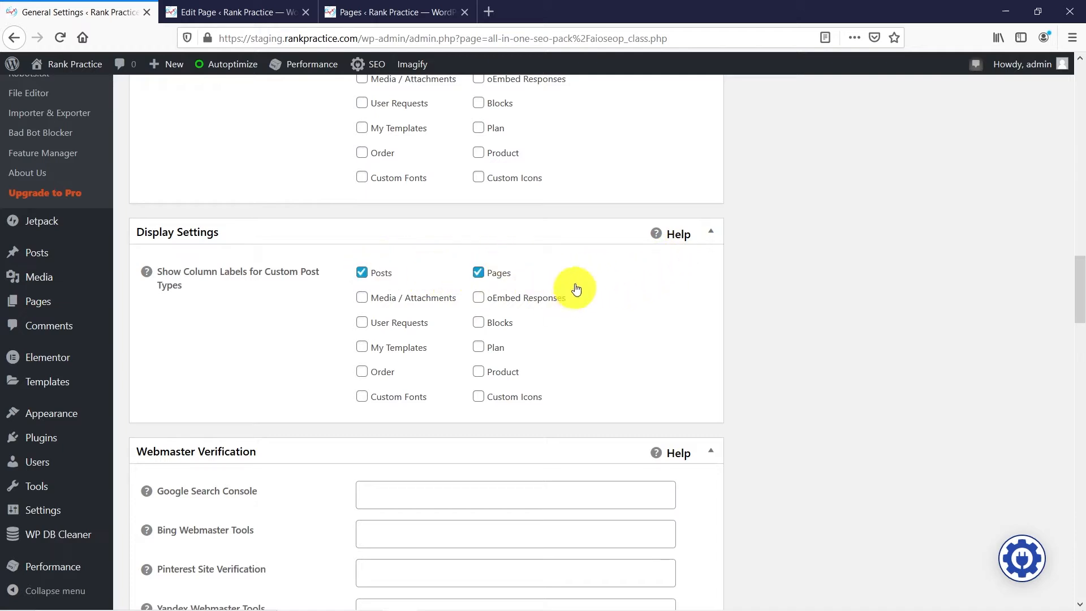
{"action": "scroll", "coordinate": [594, 273], "scroll_direction": "down", "scroll_amount": 2}
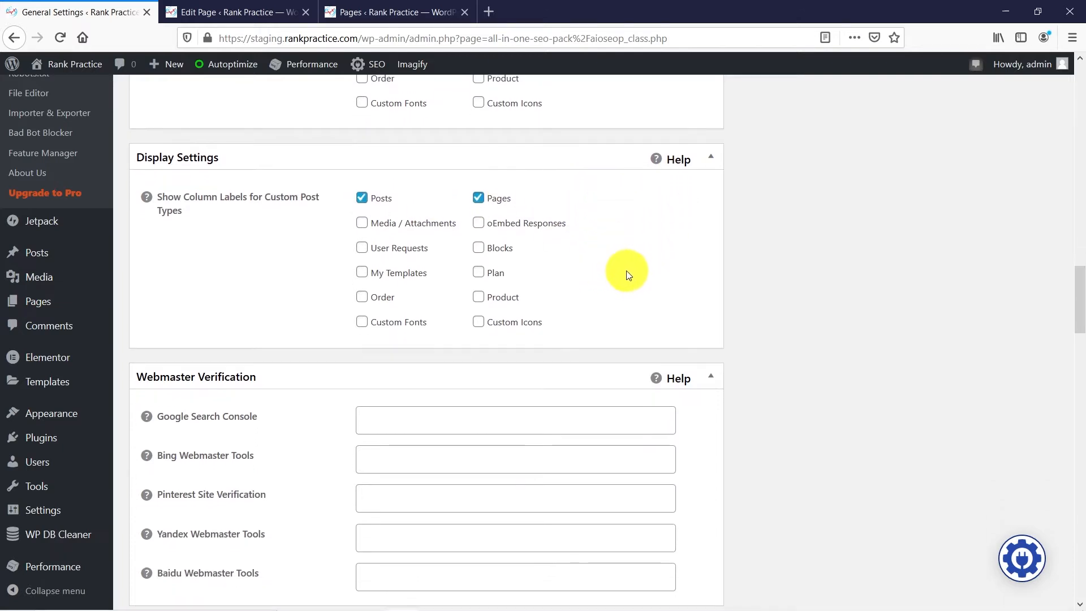
{"action": "scroll", "coordinate": [626, 271], "scroll_direction": "down", "scroll_amount": 4}
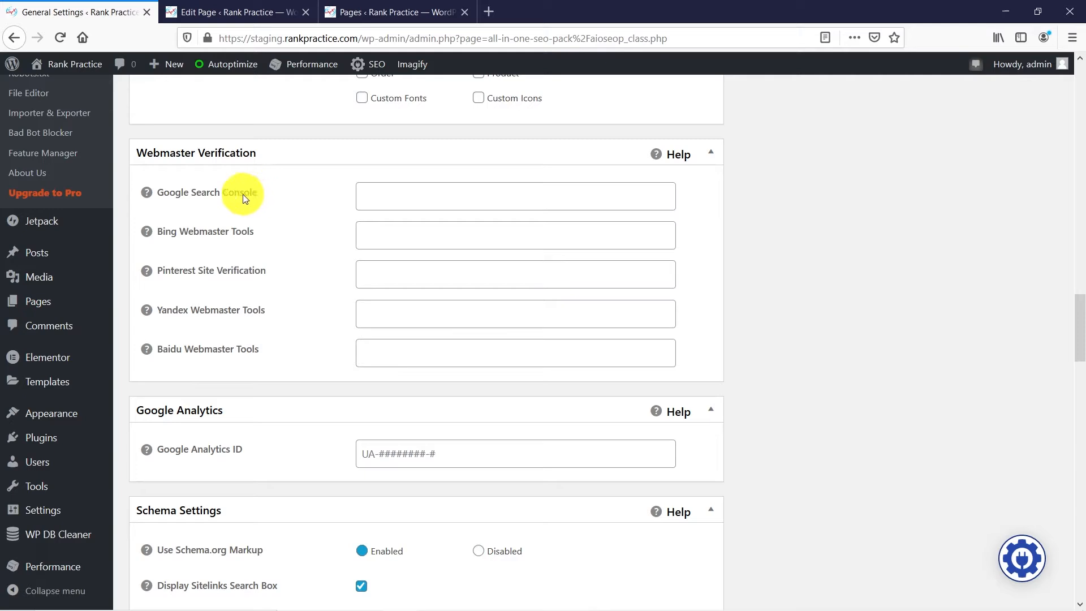
{"action": "left_click", "coordinate": [373, 192]}
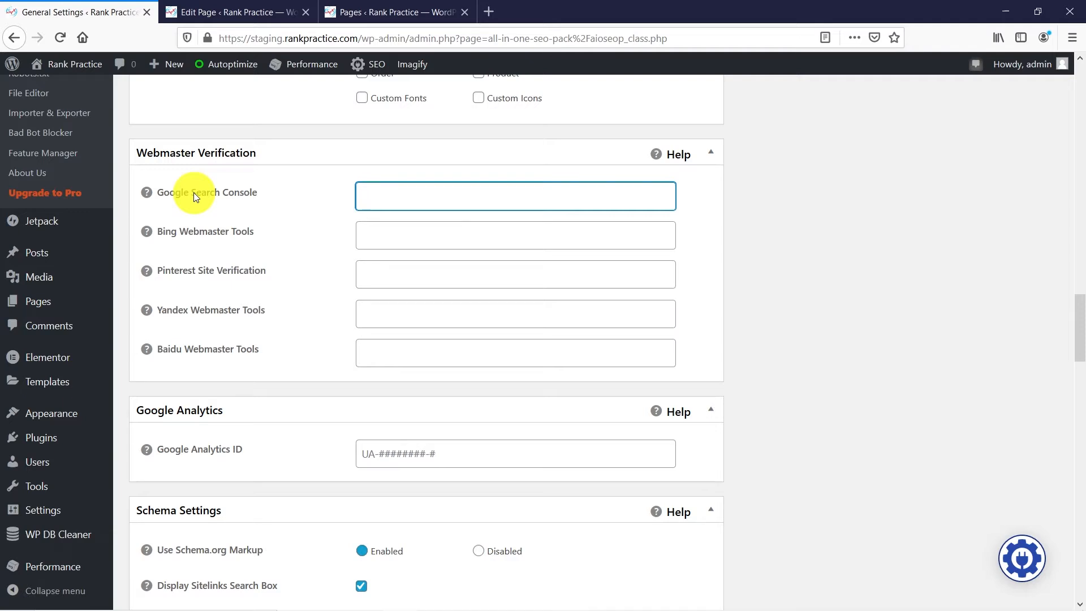
{"action": "scroll", "coordinate": [372, 295], "scroll_direction": "down", "scroll_amount": 2}
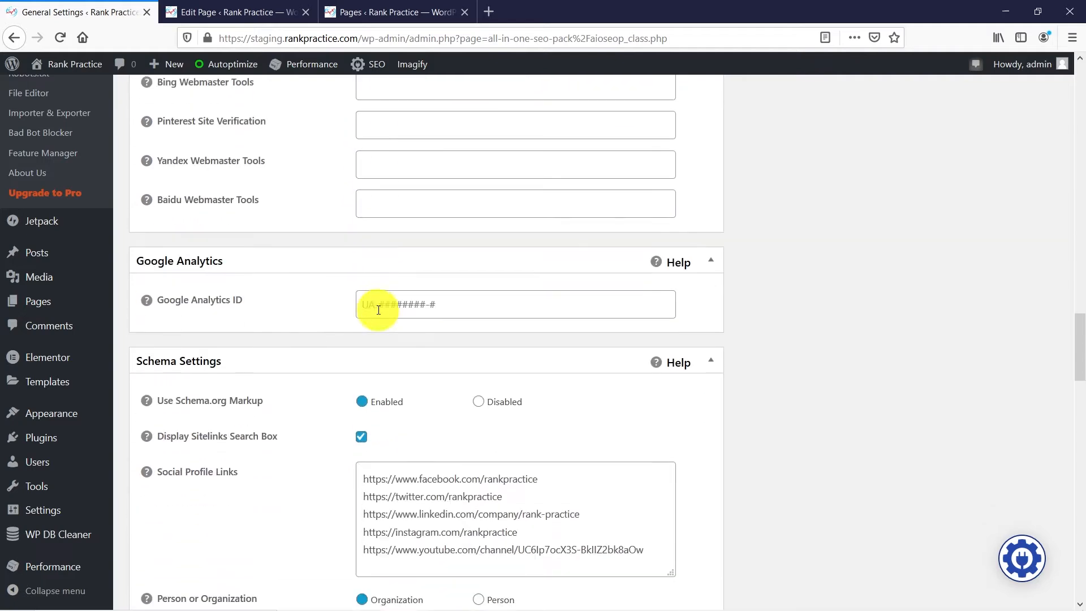
Review the Google Analytics ID field and the Schema Settings, including the organization logo URL and the Type of Contact options.
{"action": "left_click", "coordinate": [401, 305]}
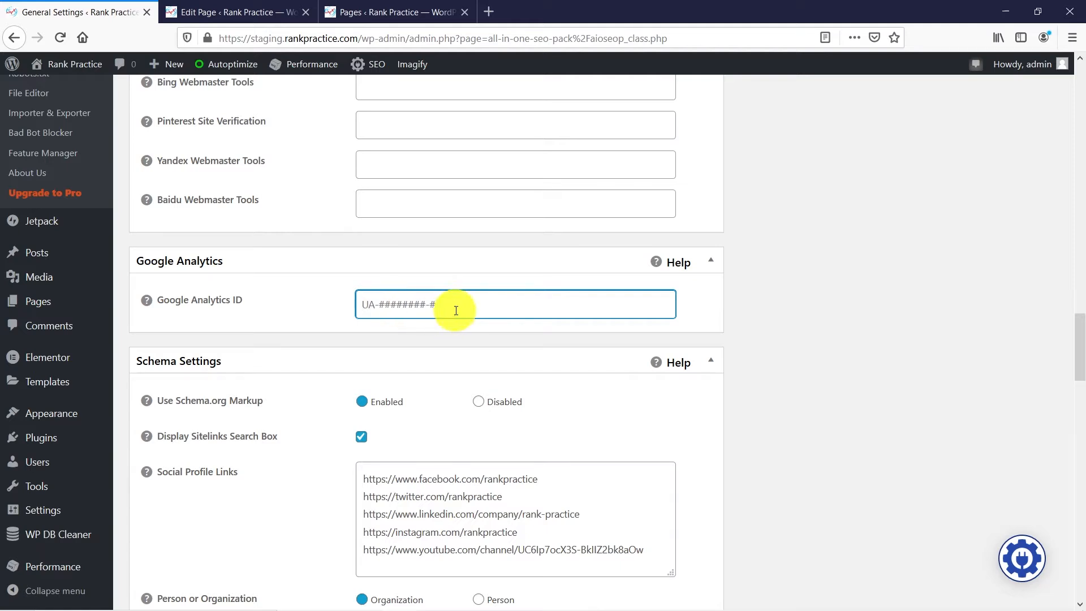
{"action": "scroll", "coordinate": [472, 318], "scroll_direction": "down", "scroll_amount": 2}
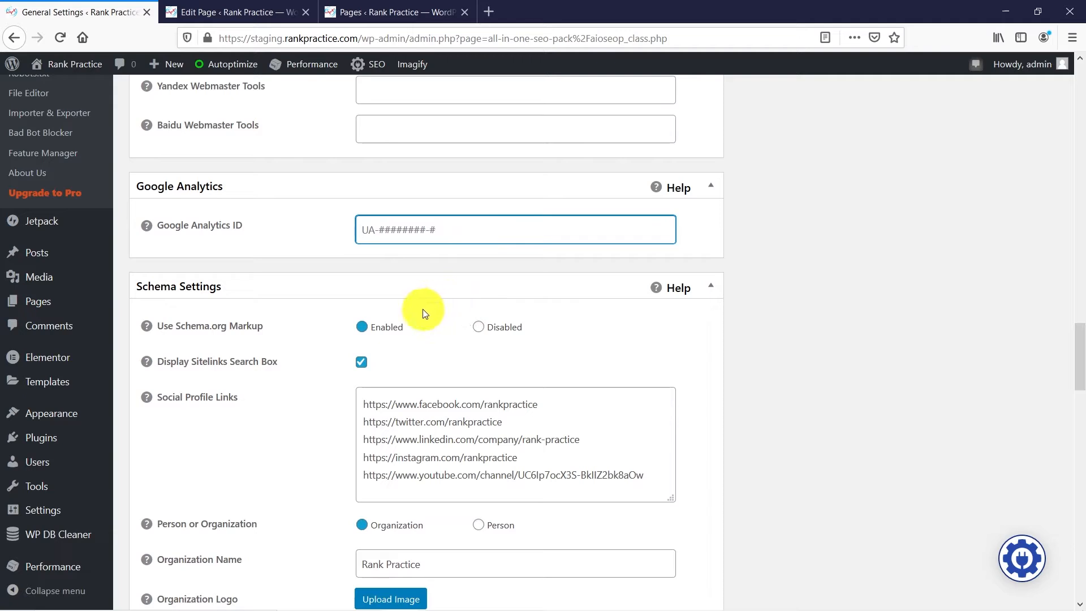
{"action": "scroll", "coordinate": [425, 313], "scroll_direction": "down", "scroll_amount": 4}
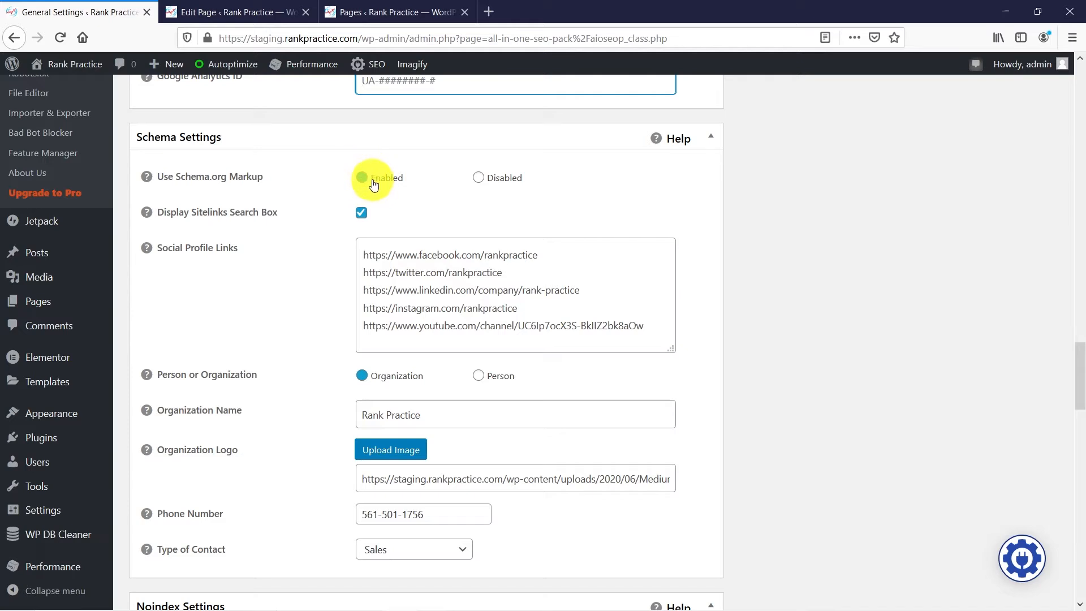
{"action": "scroll", "coordinate": [422, 183], "scroll_direction": "down", "scroll_amount": 2}
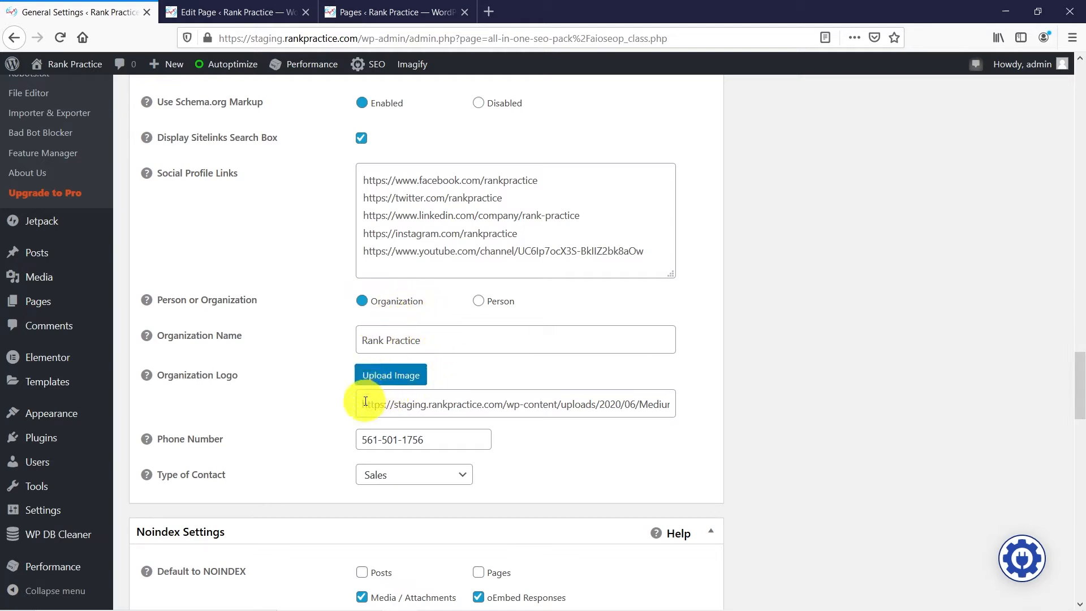
{"action": "left_click_drag", "start_coordinate": [363, 404], "coordinate": [698, 400]}
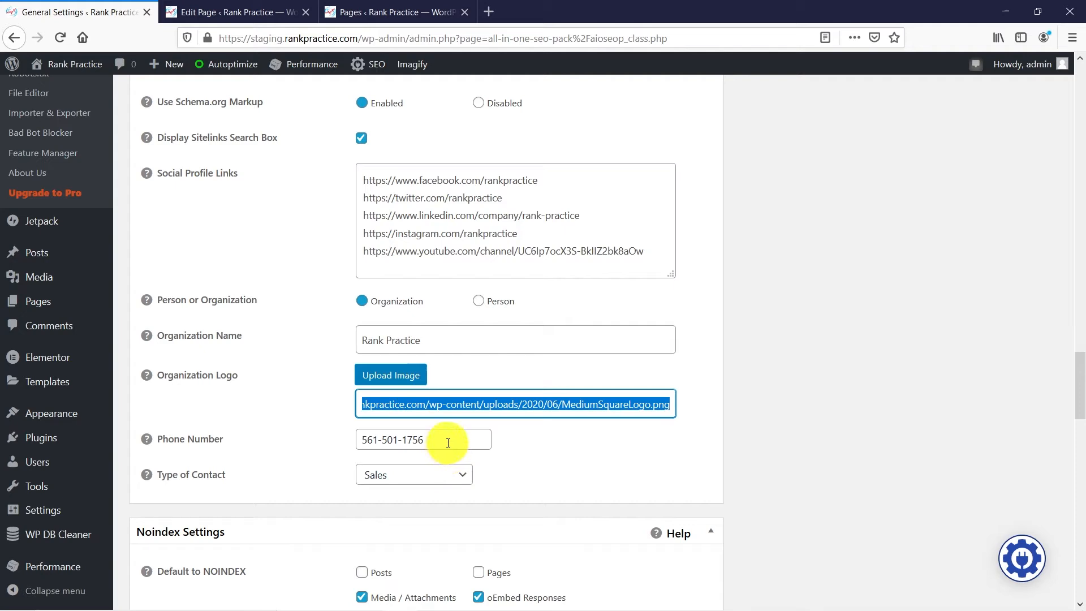
{"action": "left_click", "coordinate": [443, 475]}
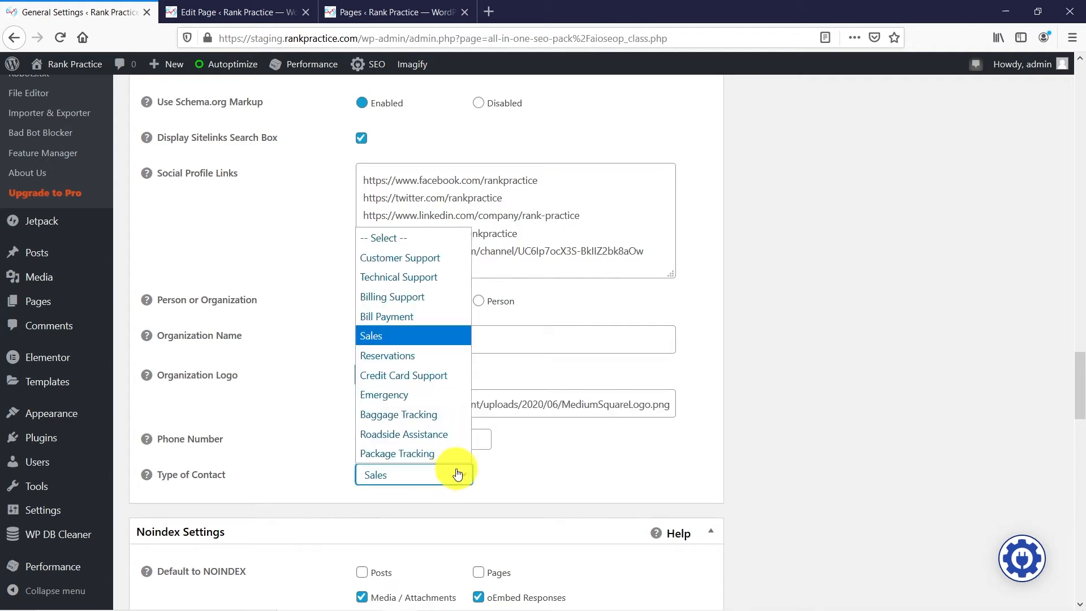
{"action": "left_click", "coordinate": [459, 474]}
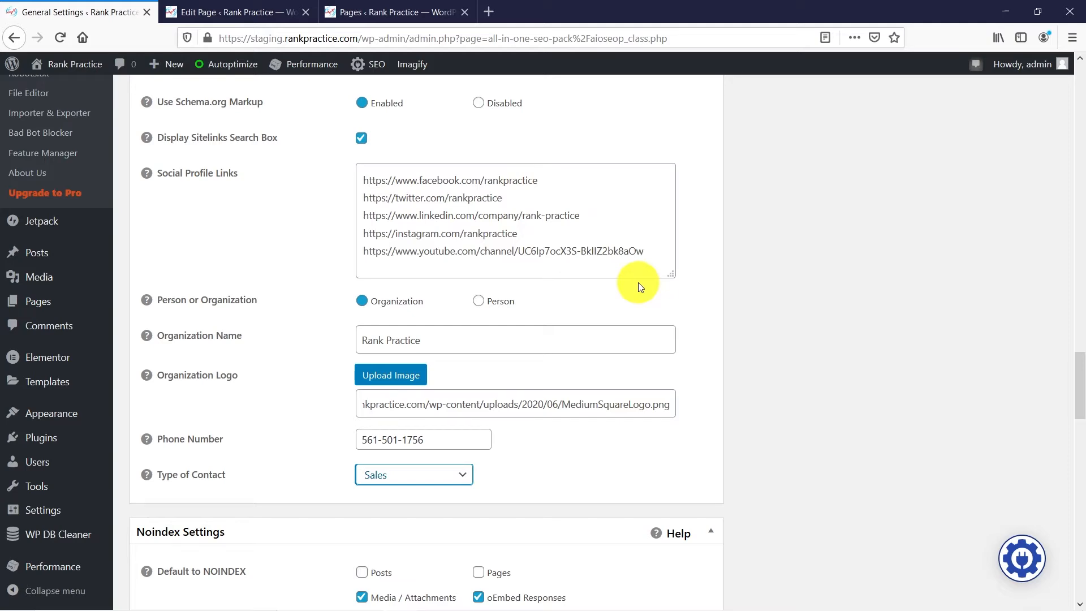
Review the Noindex Settings, covering the NOINDEX and NOFOLLOW defaults, archives, the search and 404 pages, and paginated content.
{"action": "scroll", "coordinate": [634, 322], "scroll_direction": "down", "scroll_amount": 5}
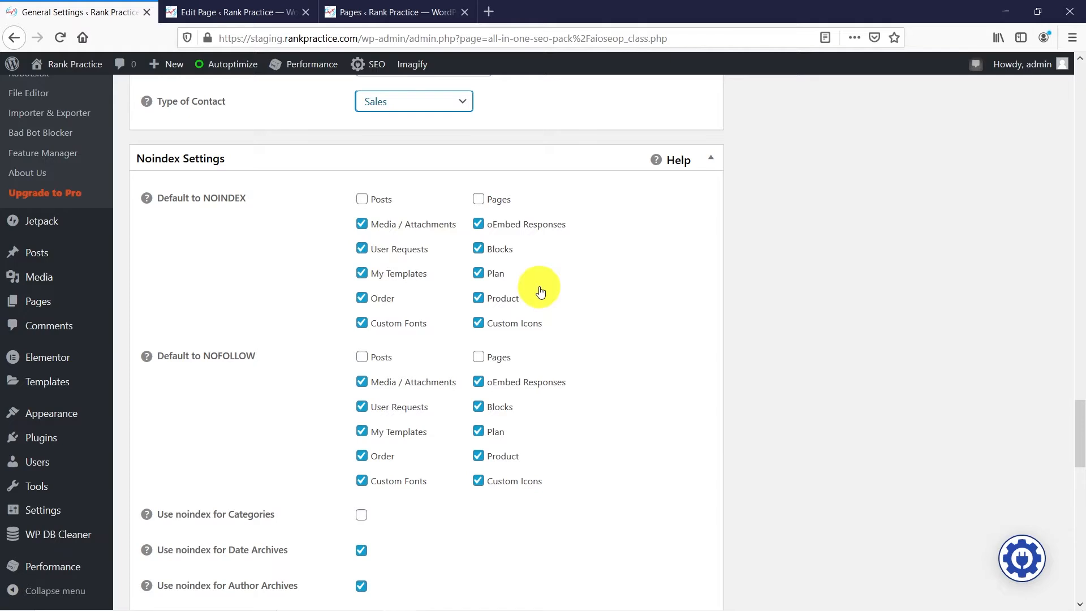
{"action": "scroll", "coordinate": [540, 291], "scroll_direction": "down", "scroll_amount": 2}
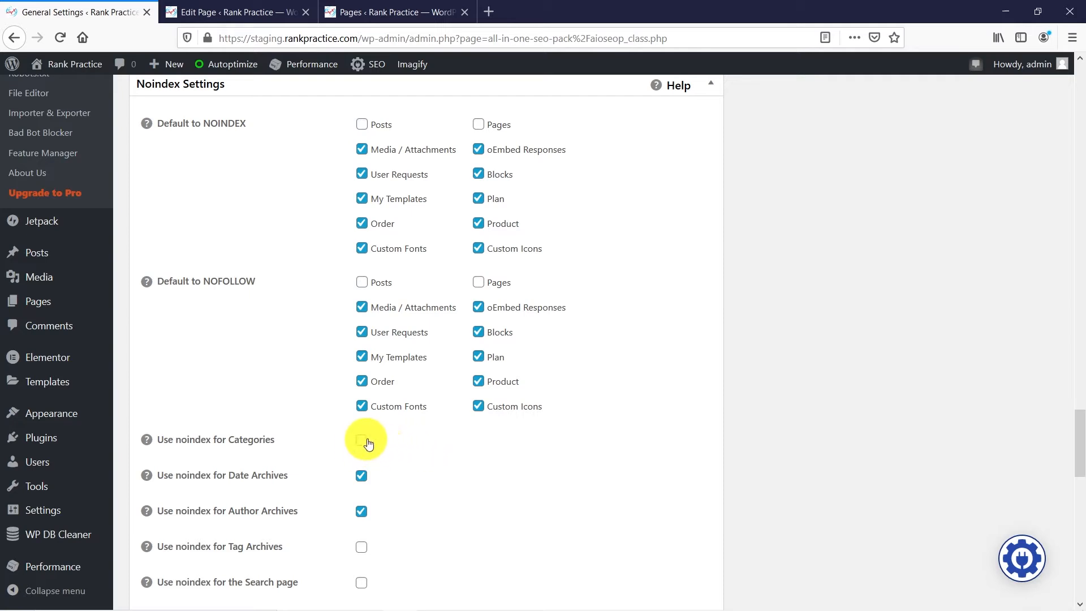
{"action": "scroll", "coordinate": [416, 444], "scroll_direction": "down", "scroll_amount": 1}
{"action": "scroll", "coordinate": [419, 439], "scroll_direction": "down", "scroll_amount": 4}
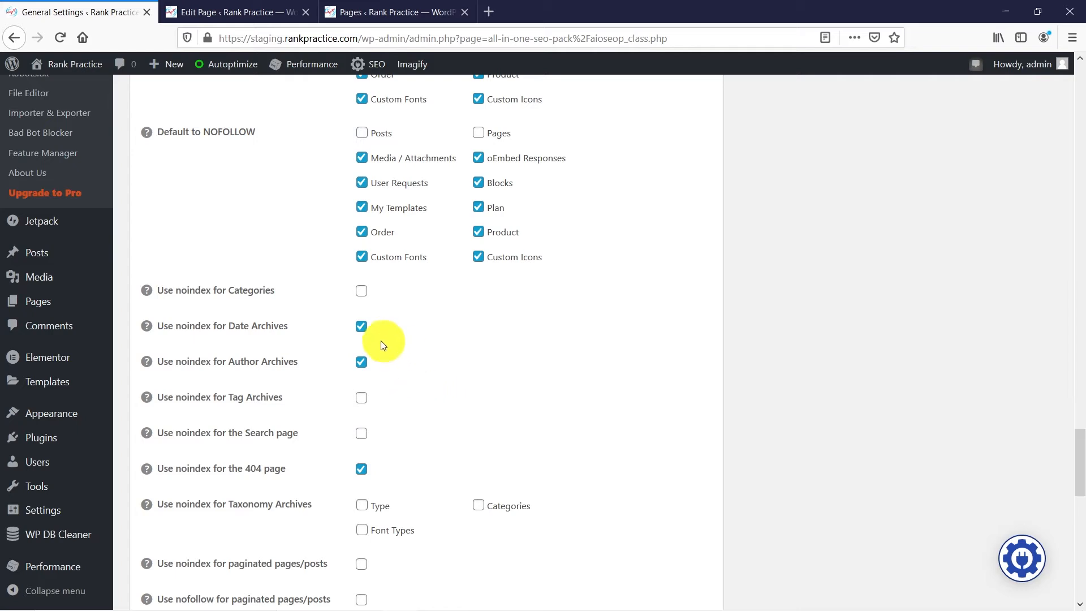
{"action": "scroll", "coordinate": [509, 418], "scroll_direction": "down", "scroll_amount": 2}
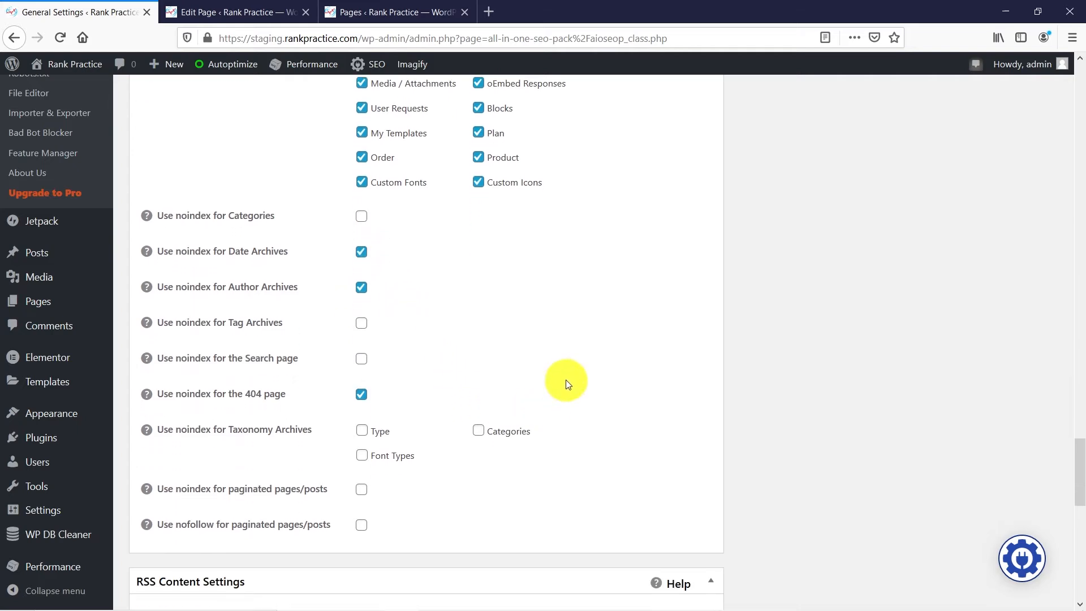
{"action": "scroll", "coordinate": [565, 381], "scroll_direction": "down", "scroll_amount": 3}
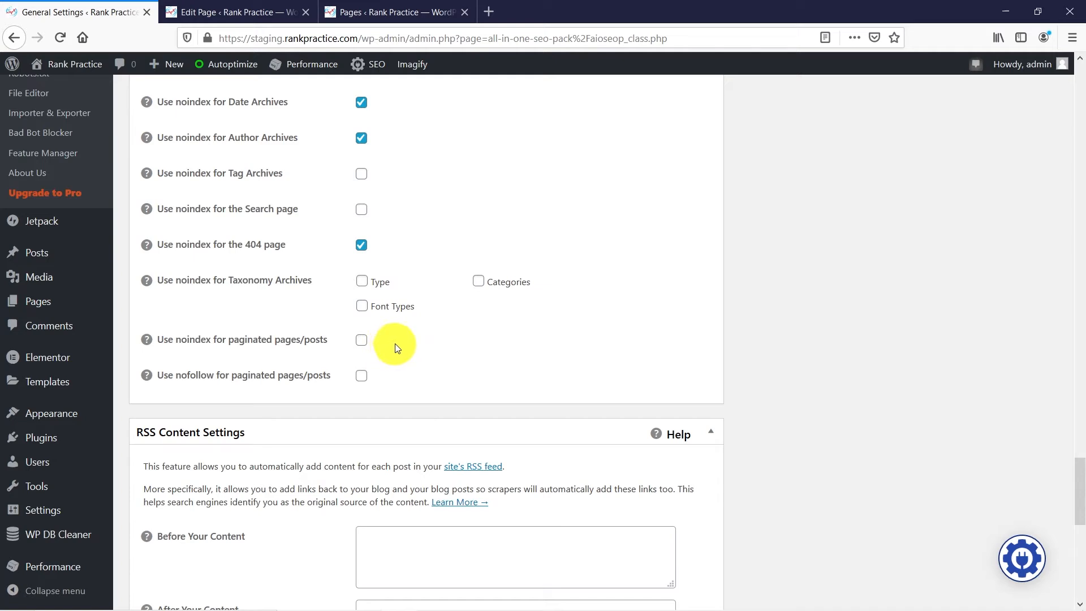
{"action": "scroll", "coordinate": [467, 336], "scroll_direction": "down", "scroll_amount": 3}
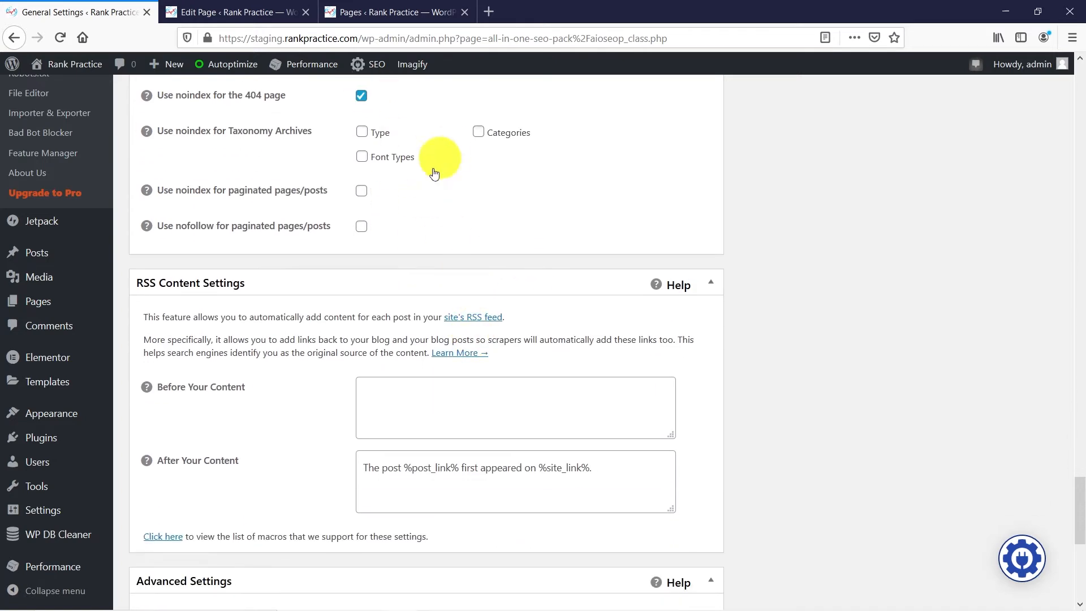
Examine the Before Your Content and After Your Content fields in the RSS Content Settings.
{"action": "scroll", "coordinate": [554, 231], "scroll_direction": "down", "scroll_amount": 3}
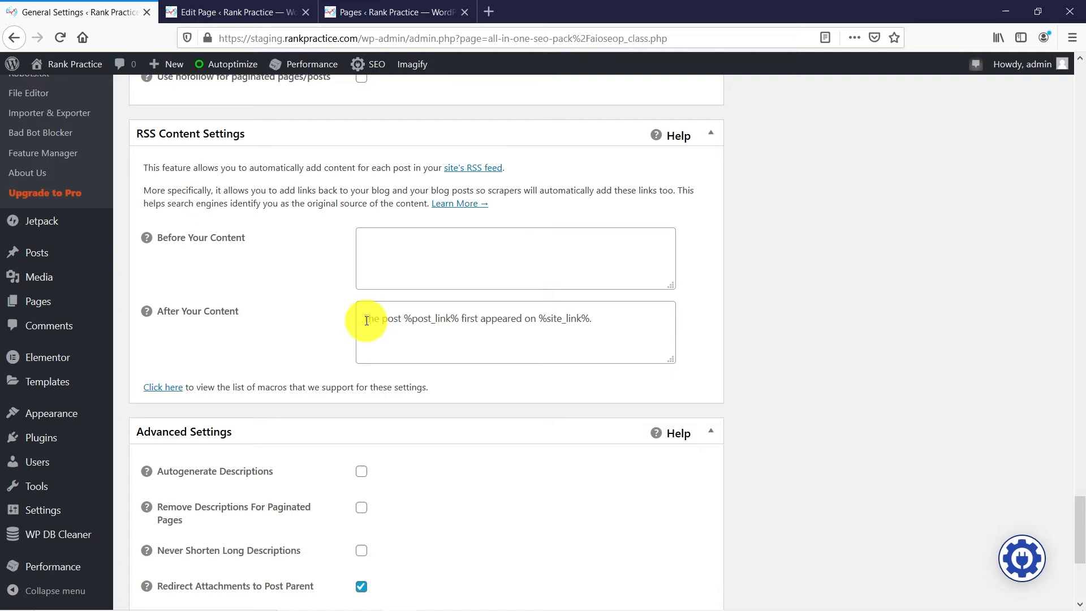
{"action": "left_click_drag", "start_coordinate": [364, 318], "coordinate": [598, 318]}
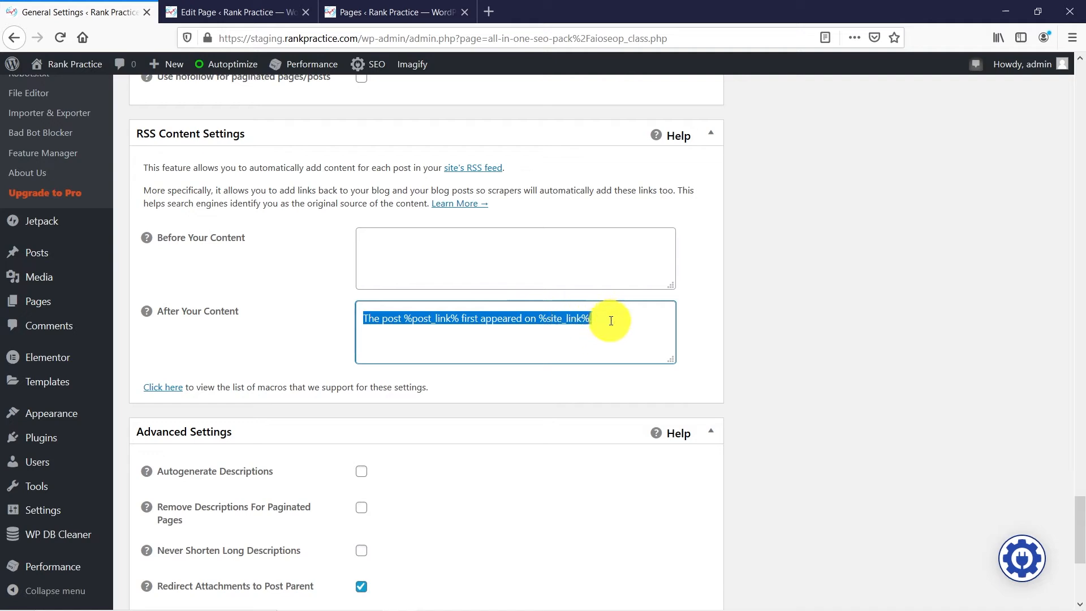
{"action": "left_click", "coordinate": [597, 318]}
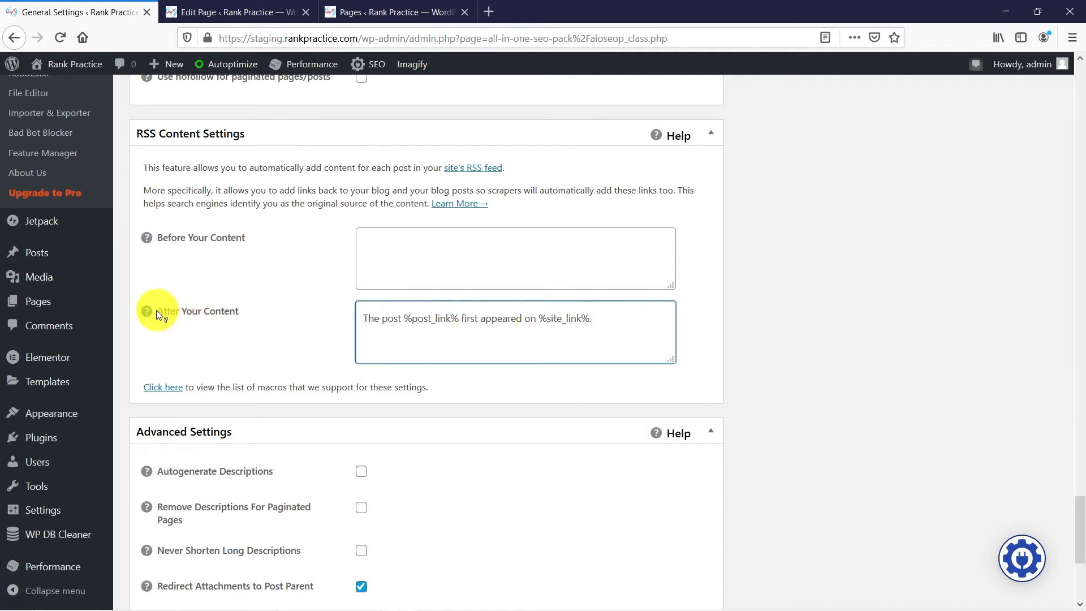
{"action": "mouse_move", "coordinate": [150, 312]}
{"action": "scroll", "coordinate": [148, 309], "scroll_direction": "down", "scroll_amount": 1}
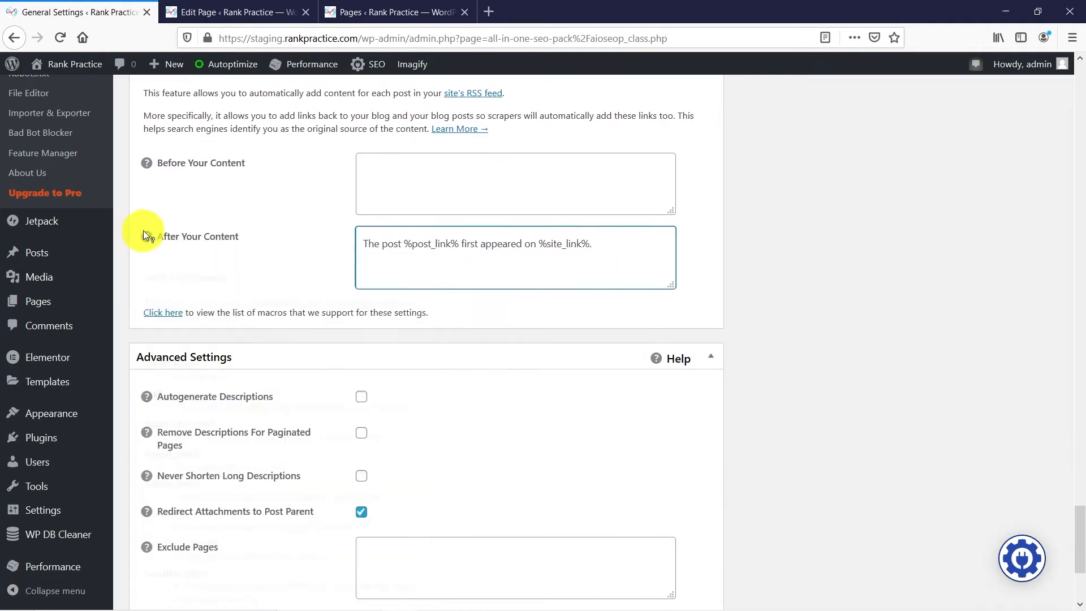
{"action": "mouse_move", "coordinate": [147, 237]}
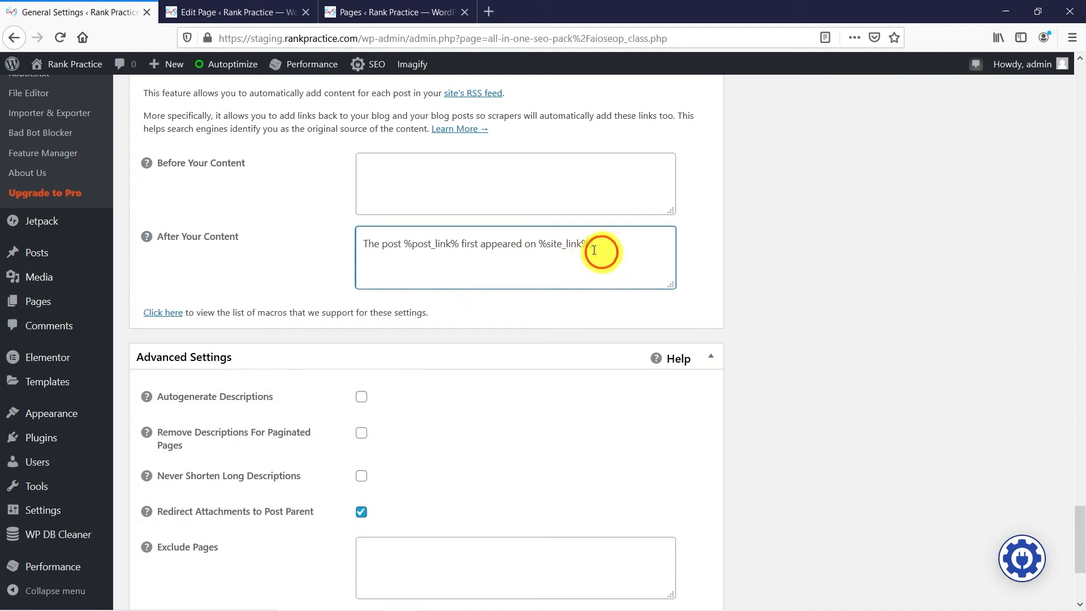
{"action": "left_click_drag", "start_coordinate": [594, 250], "coordinate": [273, 240]}
{"action": "left_click", "coordinate": [398, 182]}
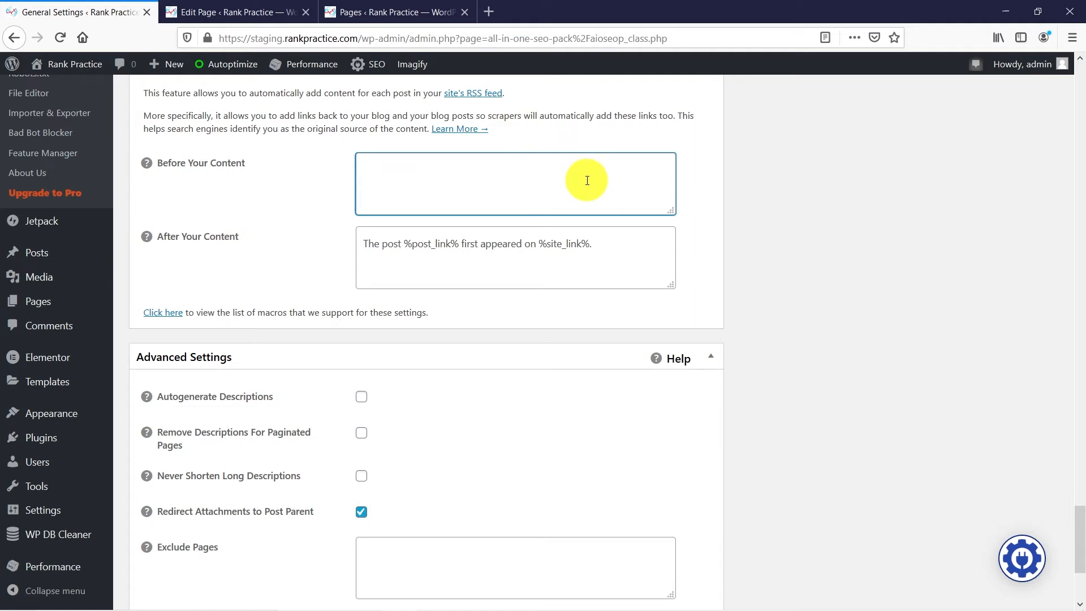
Enable Autogenerate Descriptions in the Advanced Settings and check the SEO description field on the About page's edit screen.
{"action": "scroll", "coordinate": [564, 182], "scroll_direction": "down", "scroll_amount": 3}
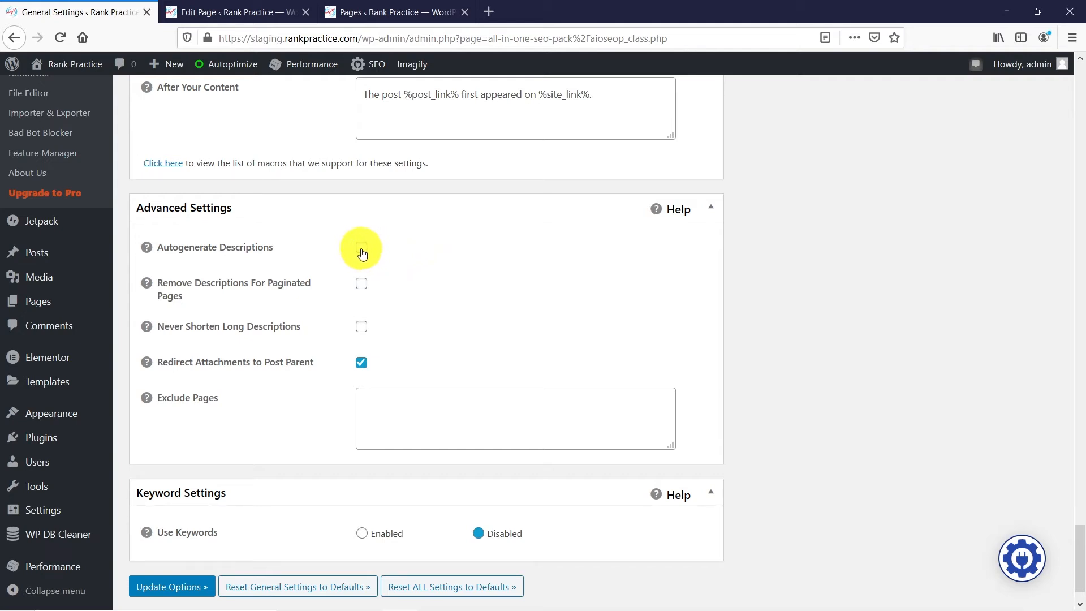
{"action": "left_click", "coordinate": [362, 249]}
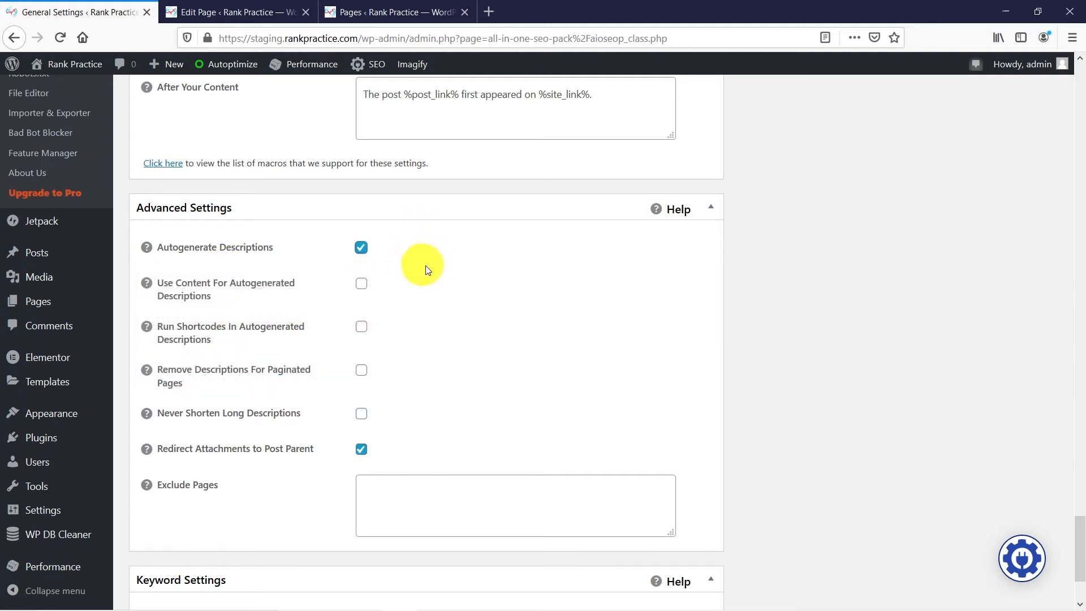
{"action": "scroll", "coordinate": [420, 250], "scroll_direction": "up", "scroll_amount": 12}
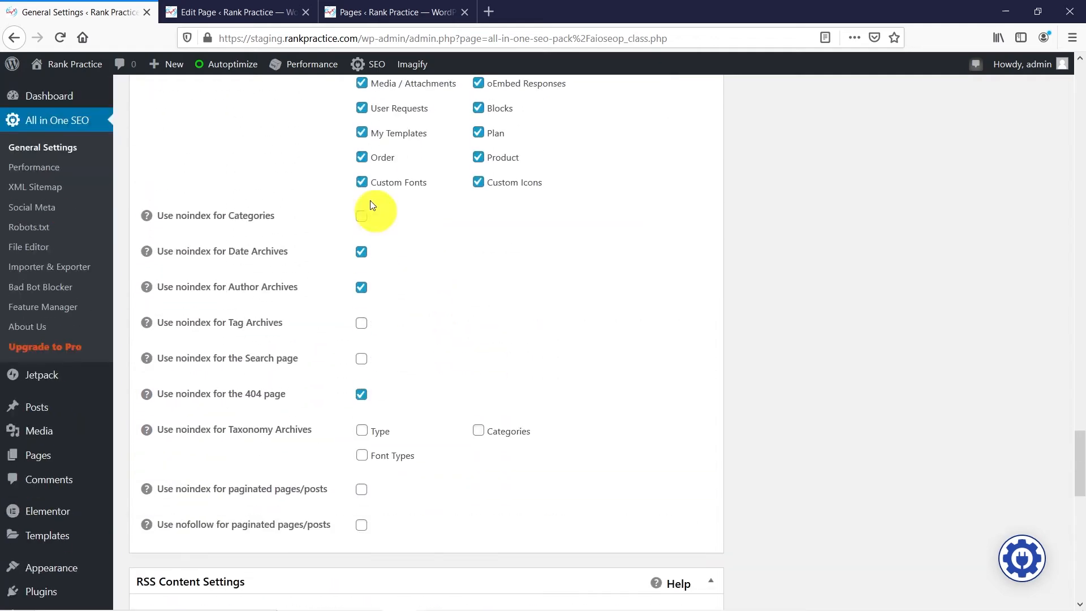
{"action": "left_click", "coordinate": [249, 13]}
{"action": "scroll", "coordinate": [511, 315], "scroll_direction": "down", "scroll_amount": 6}
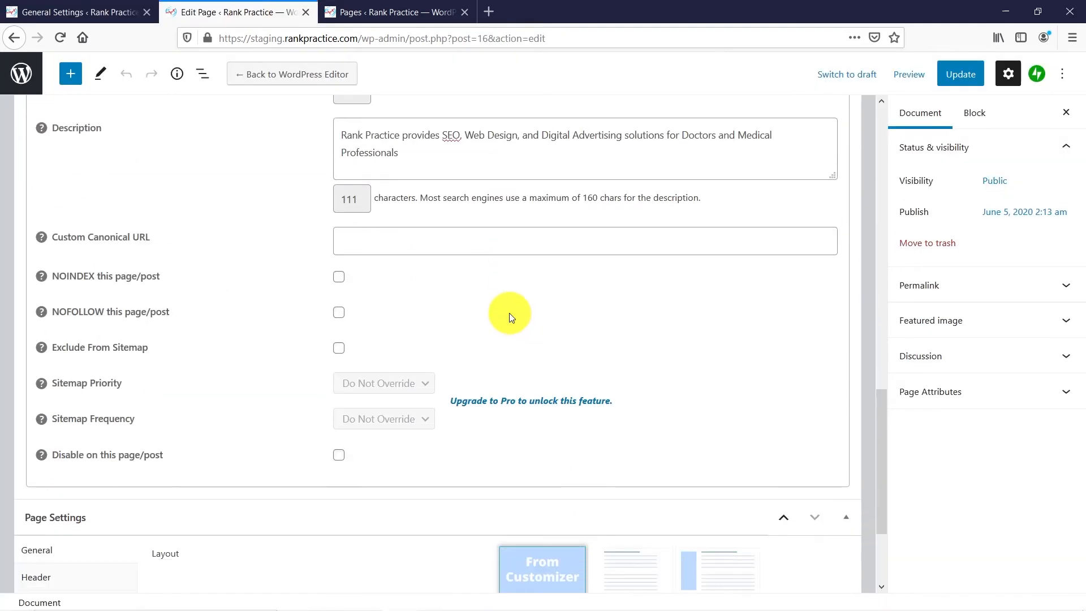
{"action": "scroll", "coordinate": [512, 315], "scroll_direction": "up", "scroll_amount": 3}
{"action": "left_click_drag", "start_coordinate": [451, 294], "coordinate": [339, 284]}
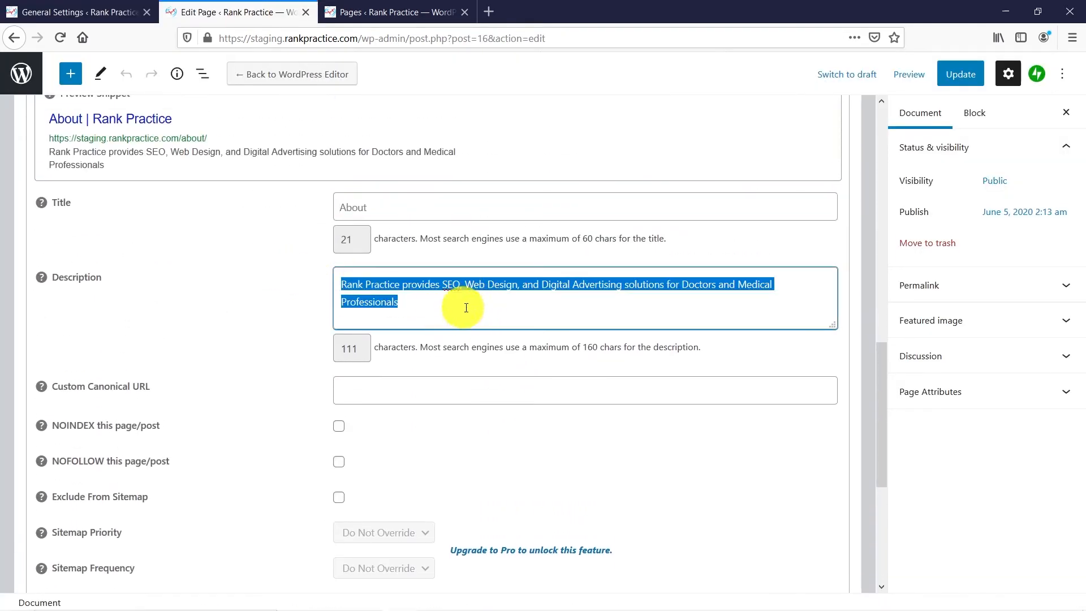
Return to General Settings and review the remaining Advanced Settings, including Exclude Pages, and the Keyword Settings.
{"action": "left_click", "coordinate": [96, 13]}
{"action": "scroll", "coordinate": [437, 324], "scroll_direction": "down", "scroll_amount": 4}
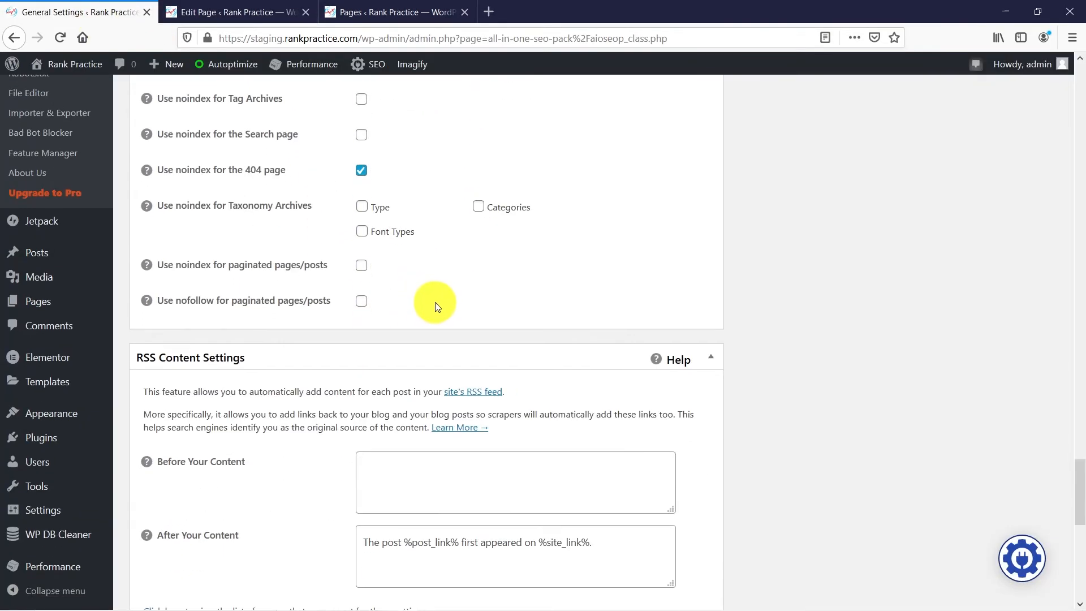
{"action": "scroll", "coordinate": [432, 301], "scroll_direction": "up", "scroll_amount": 2}
{"action": "scroll", "coordinate": [457, 289], "scroll_direction": "down", "scroll_amount": 10}
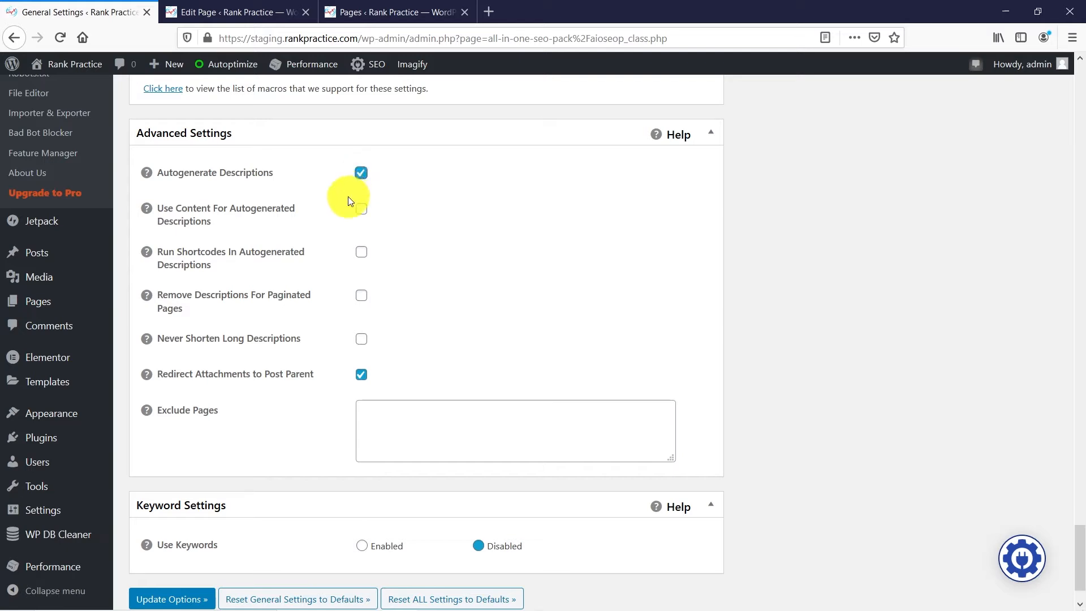
{"action": "mouse_move", "coordinate": [149, 208]}
{"action": "scroll", "coordinate": [380, 246], "scroll_direction": "down", "scroll_amount": 1}
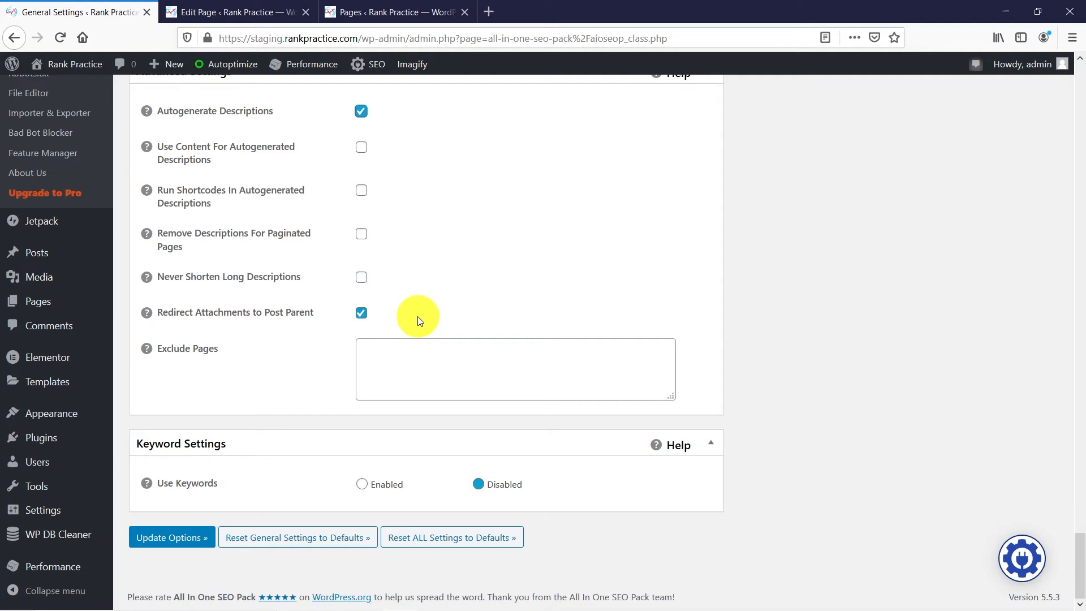
{"action": "left_click", "coordinate": [398, 356]}
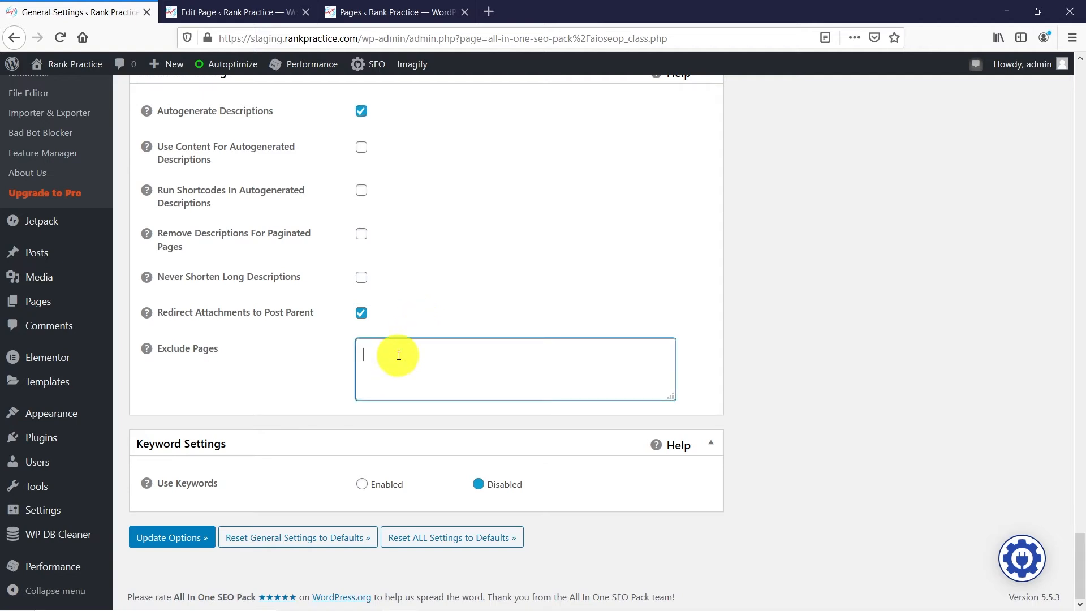
{"action": "scroll", "coordinate": [464, 343], "scroll_direction": "up", "scroll_amount": 2}
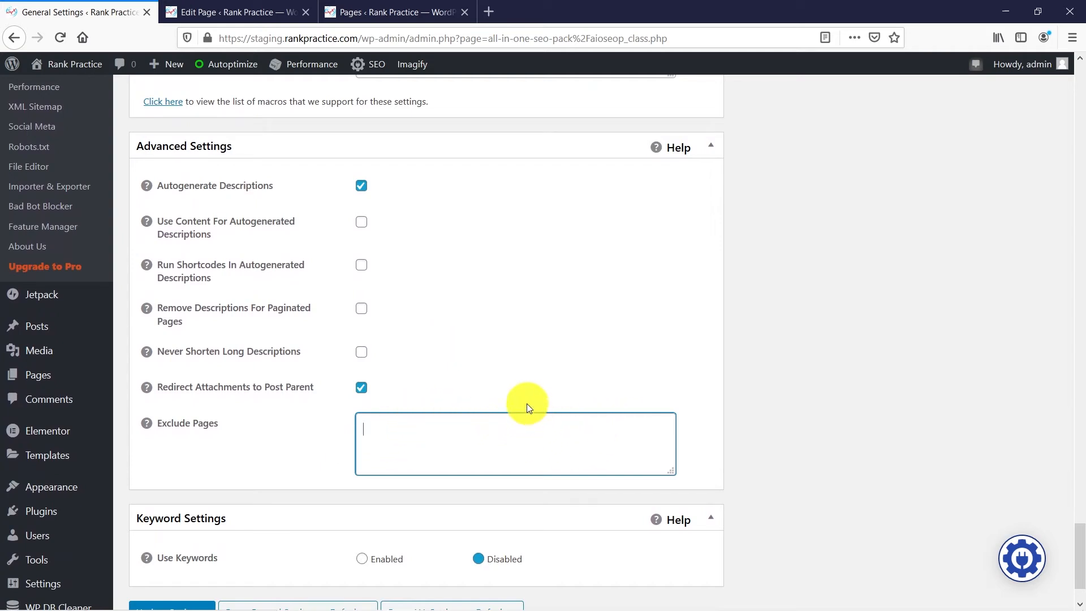
{"action": "scroll", "coordinate": [526, 396], "scroll_direction": "down", "scroll_amount": 2}
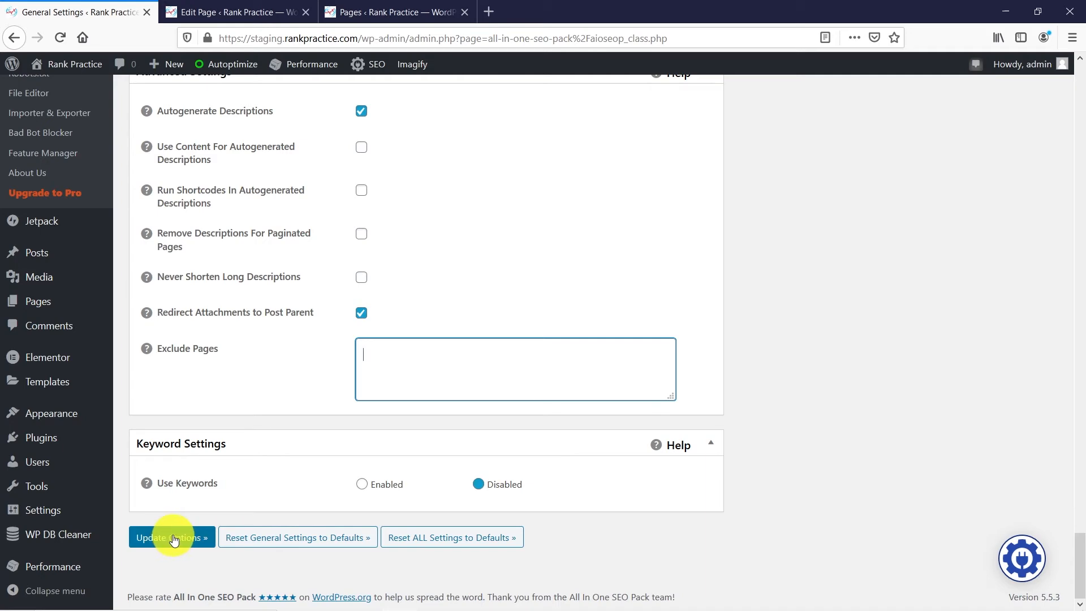
Open the plugin's Feature Manager and look over the available feature modules.
{"action": "scroll", "coordinate": [223, 470], "scroll_direction": "up", "scroll_amount": 15}
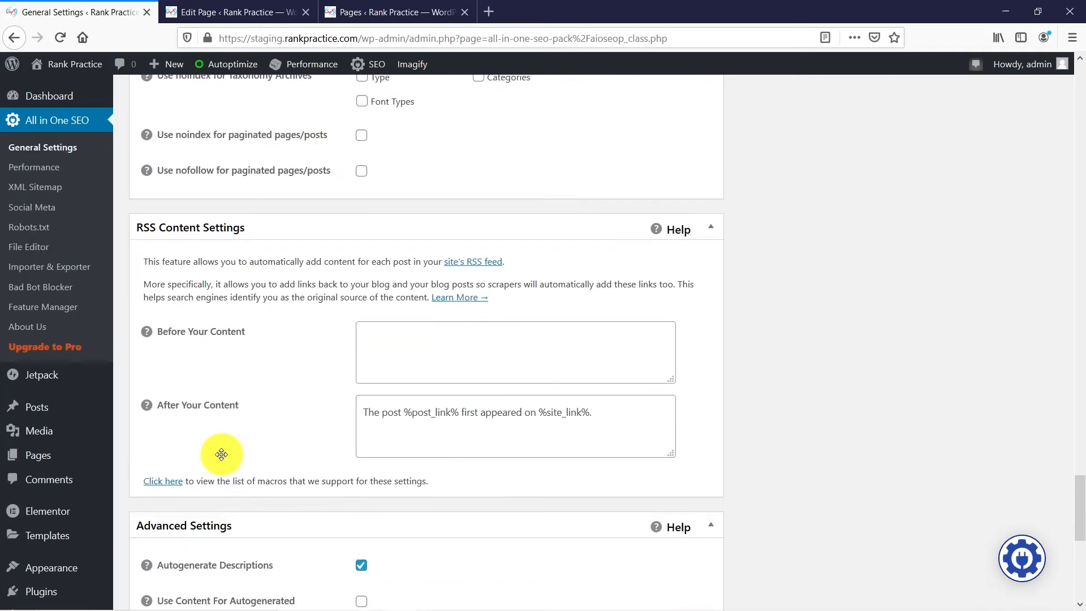
{"action": "scroll", "coordinate": [232, 453], "scroll_direction": "up", "scroll_amount": 10}
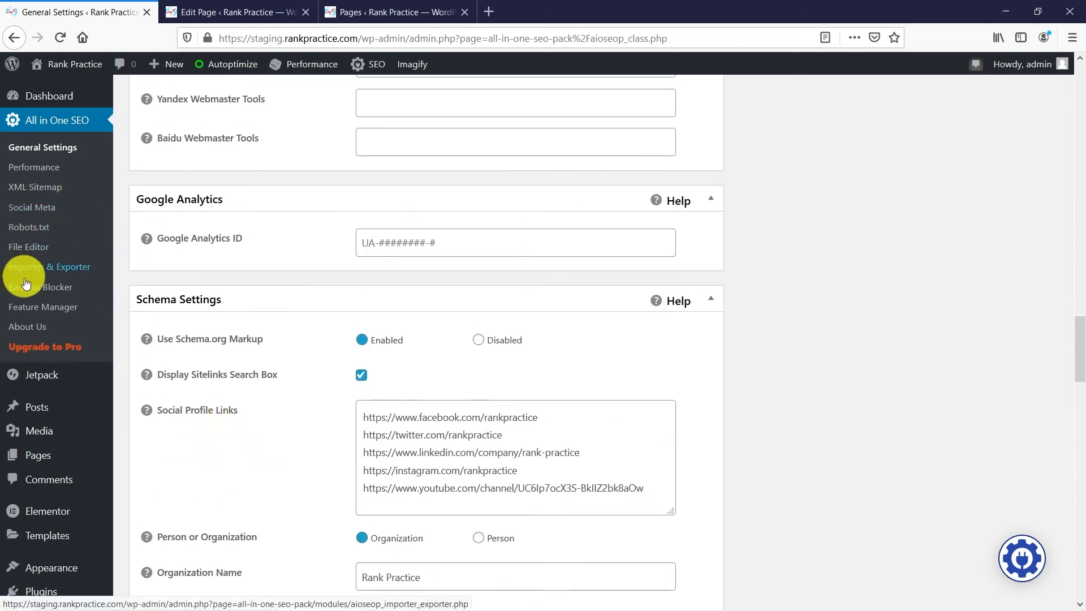
{"action": "left_click", "coordinate": [29, 312]}
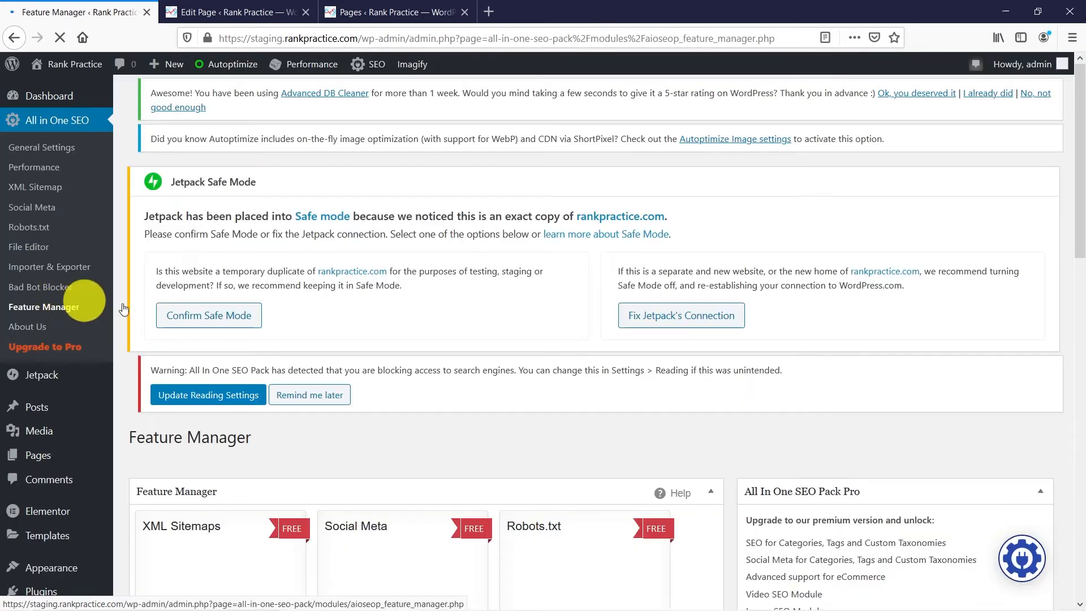
{"action": "scroll", "coordinate": [379, 323], "scroll_direction": "down", "scroll_amount": 5}
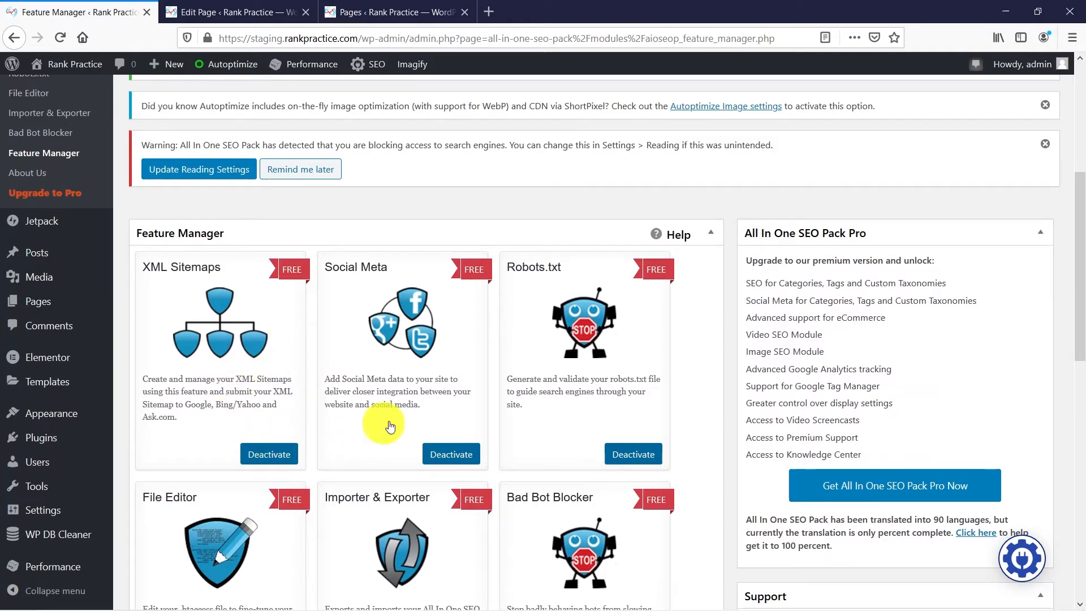
{"action": "scroll", "coordinate": [441, 425], "scroll_direction": "down", "scroll_amount": 3}
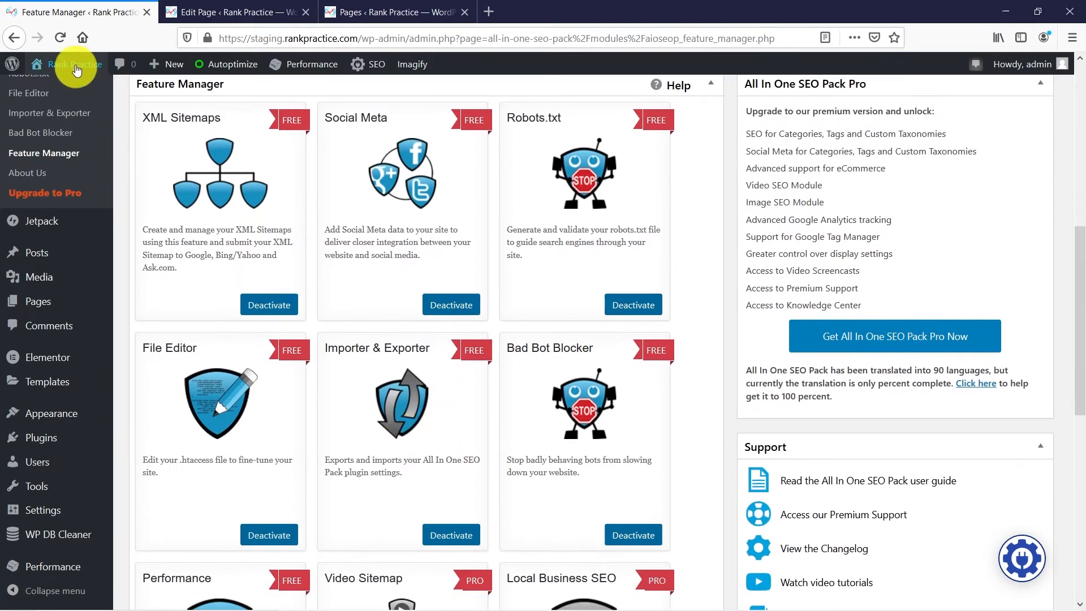
Open the plugin's Performance settings and look over the Raise memory limit and Raise execution time options.
{"action": "scroll", "coordinate": [85, 136], "scroll_direction": "up", "scroll_amount": 3}
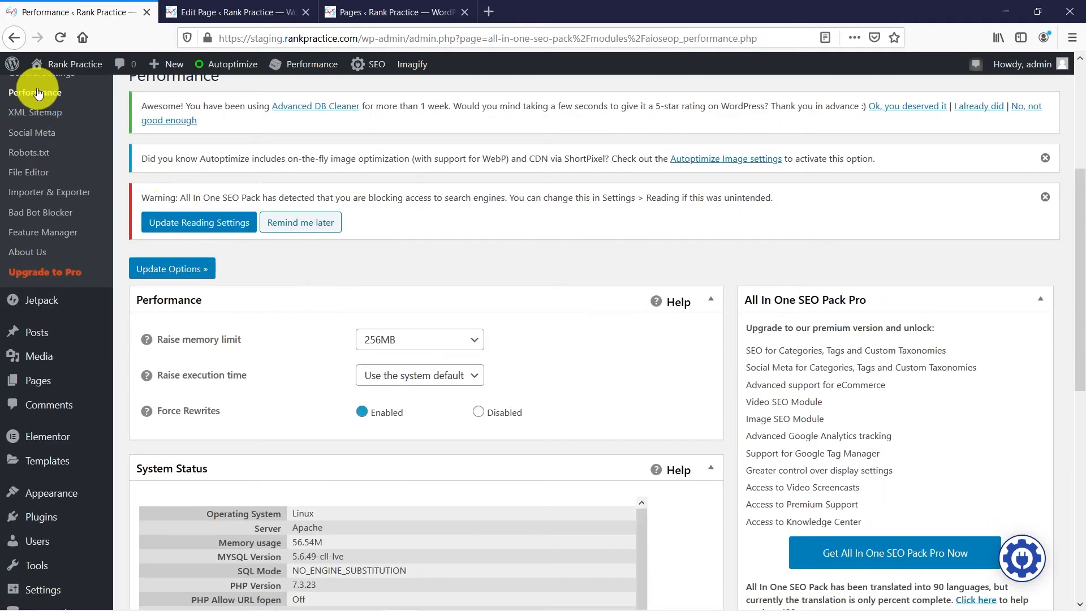
{"action": "left_click", "coordinate": [39, 93]}
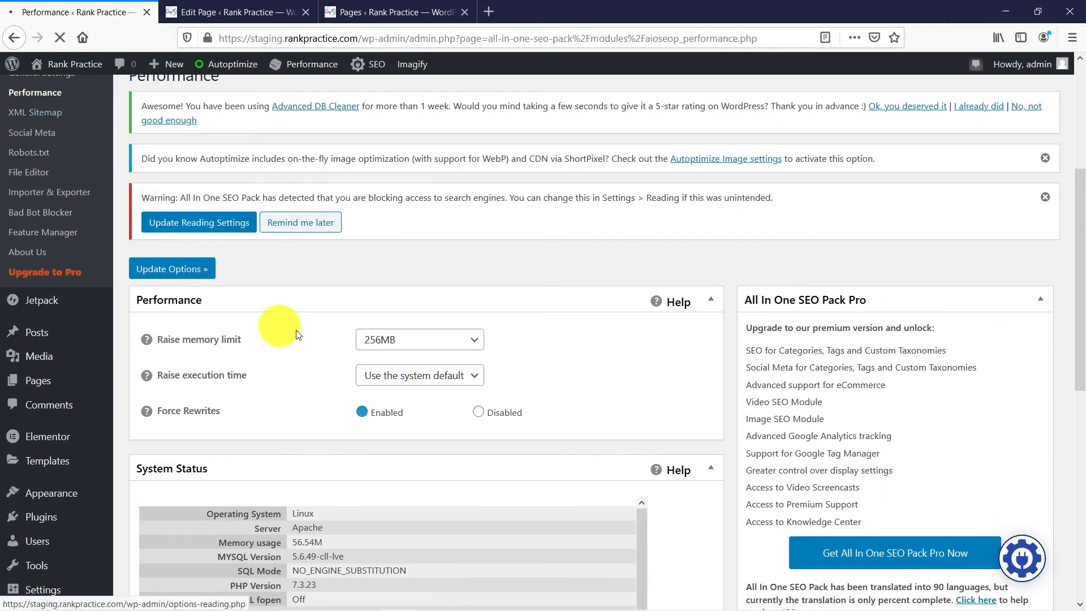
{"action": "scroll", "coordinate": [376, 393], "scroll_direction": "down", "scroll_amount": 5}
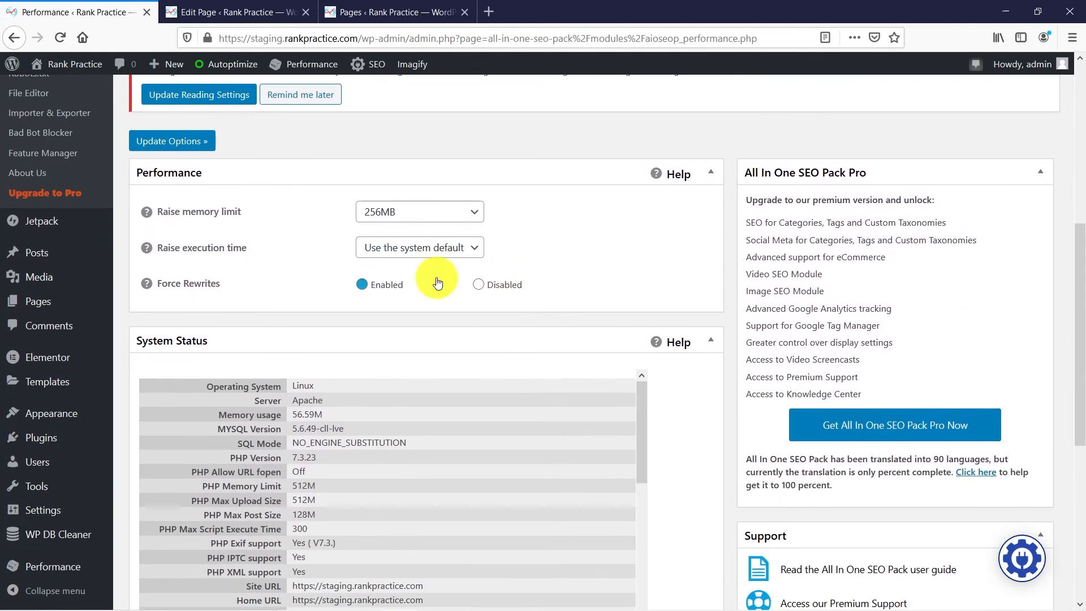
{"action": "scroll", "coordinate": [453, 285], "scroll_direction": "up", "scroll_amount": 1}
{"action": "left_click", "coordinate": [430, 285]}
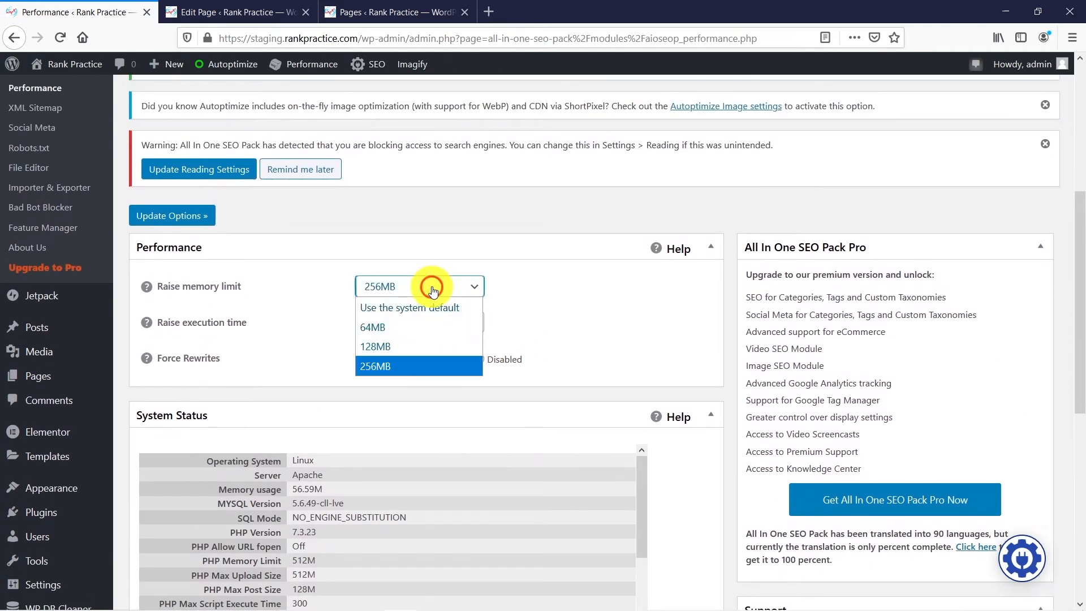
{"action": "left_click", "coordinate": [443, 296]}
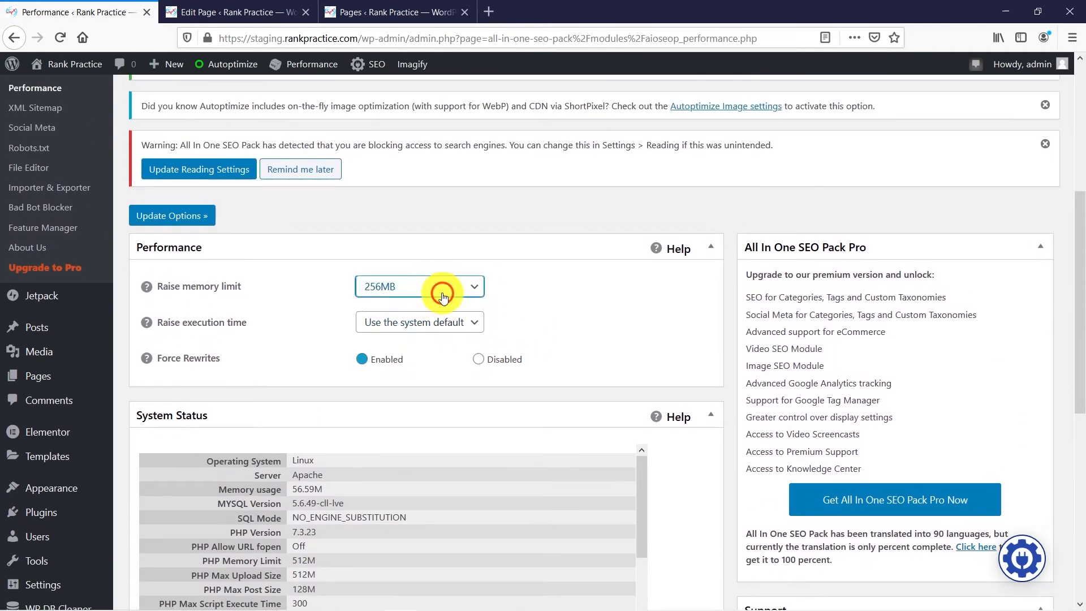
{"action": "left_click", "coordinate": [427, 327]}
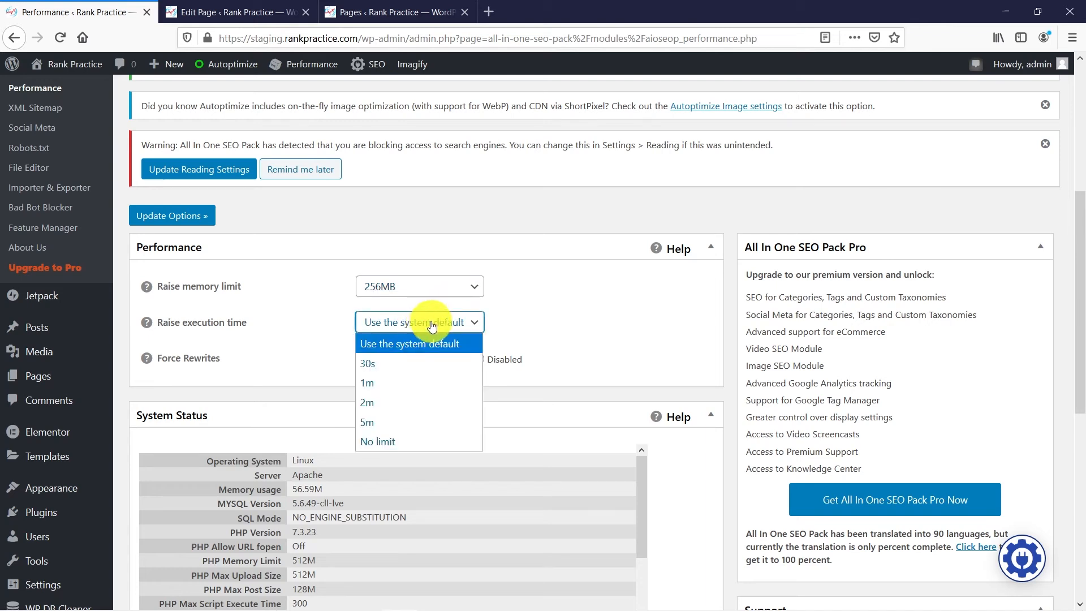
{"action": "left_click", "coordinate": [432, 326]}
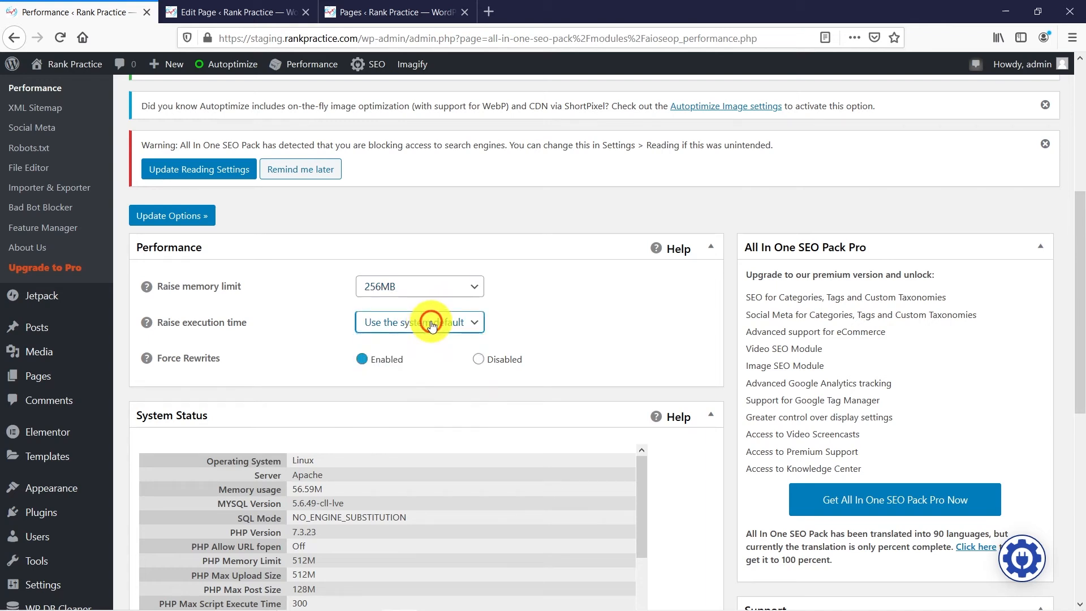
{"action": "left_click", "coordinate": [434, 324]}
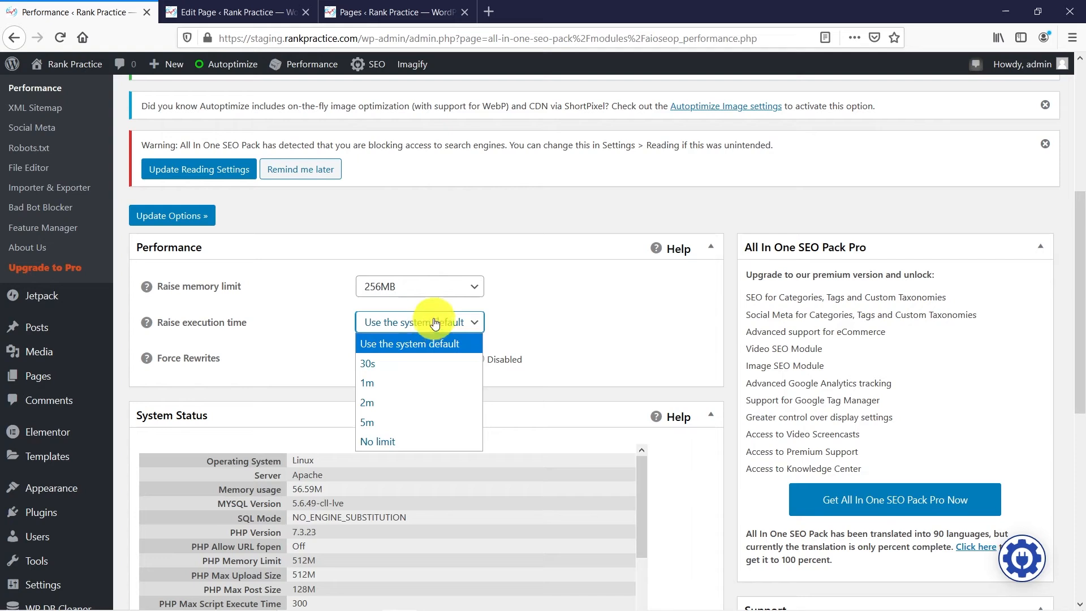
{"action": "left_click", "coordinate": [435, 324]}
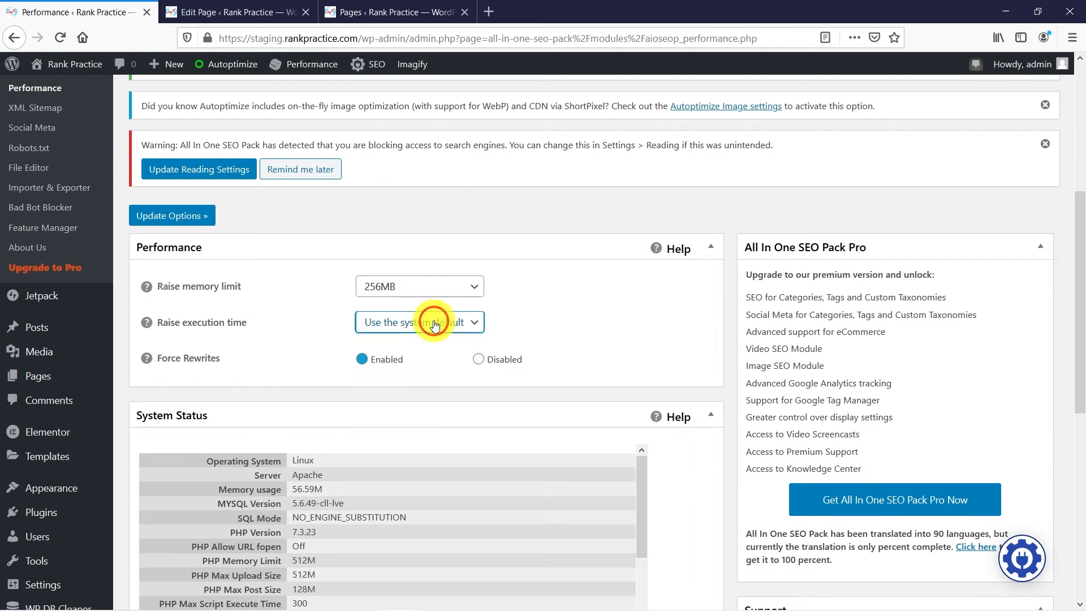
Compare the Raise memory limit options with the PHP Memory Limit listed in the System Status.
{"action": "left_click", "coordinate": [425, 287]}
{"action": "left_click", "coordinate": [429, 287]}
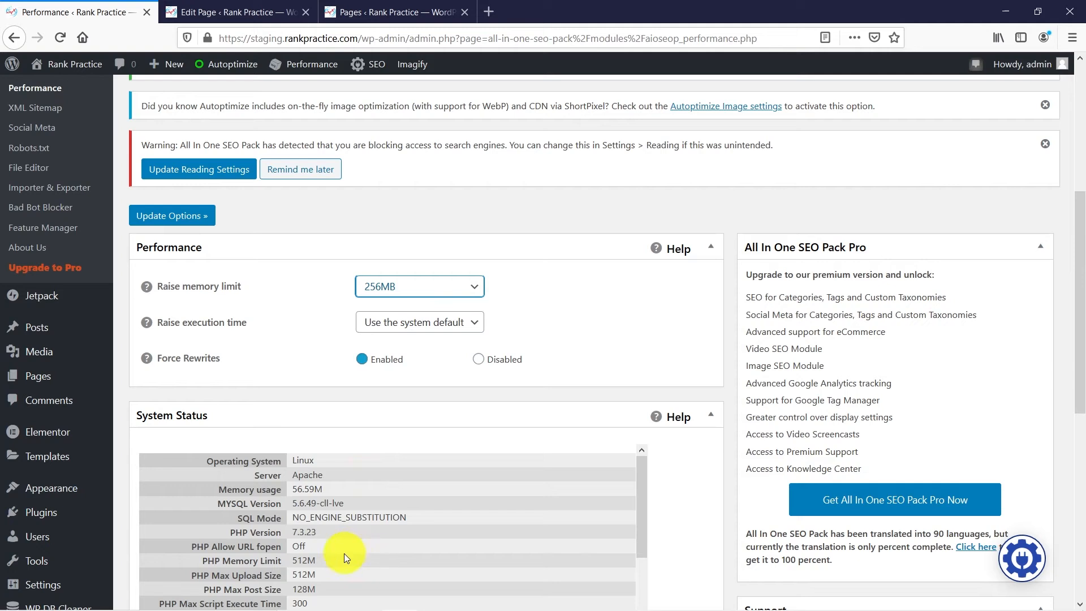
{"action": "left_click_drag", "start_coordinate": [338, 561], "coordinate": [287, 560]}
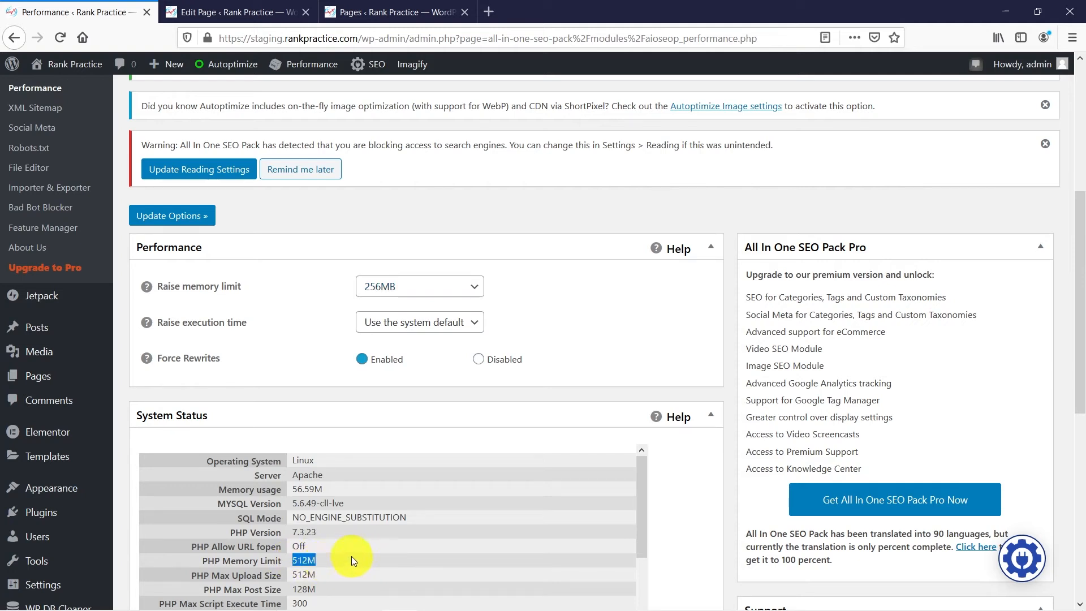
{"action": "left_click", "coordinate": [455, 284]}
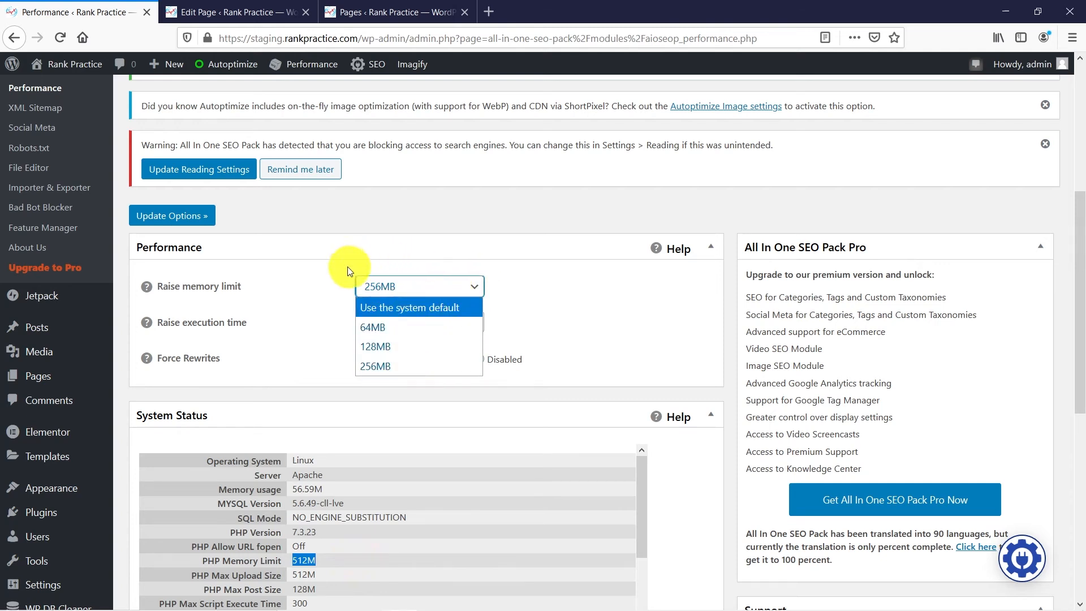
{"action": "left_click", "coordinate": [319, 277]}
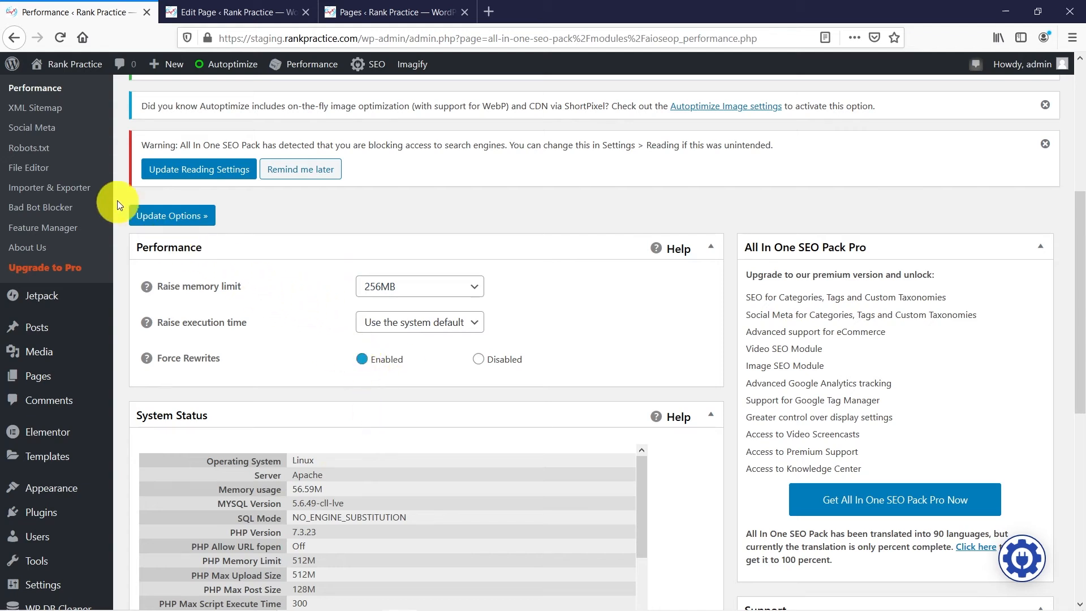
Open the XML Sitemap settings and review the Sitemap Overview, the sitemap indexes option and Maximum Posts Per Sitemap Page.
{"action": "left_click", "coordinate": [34, 107]}
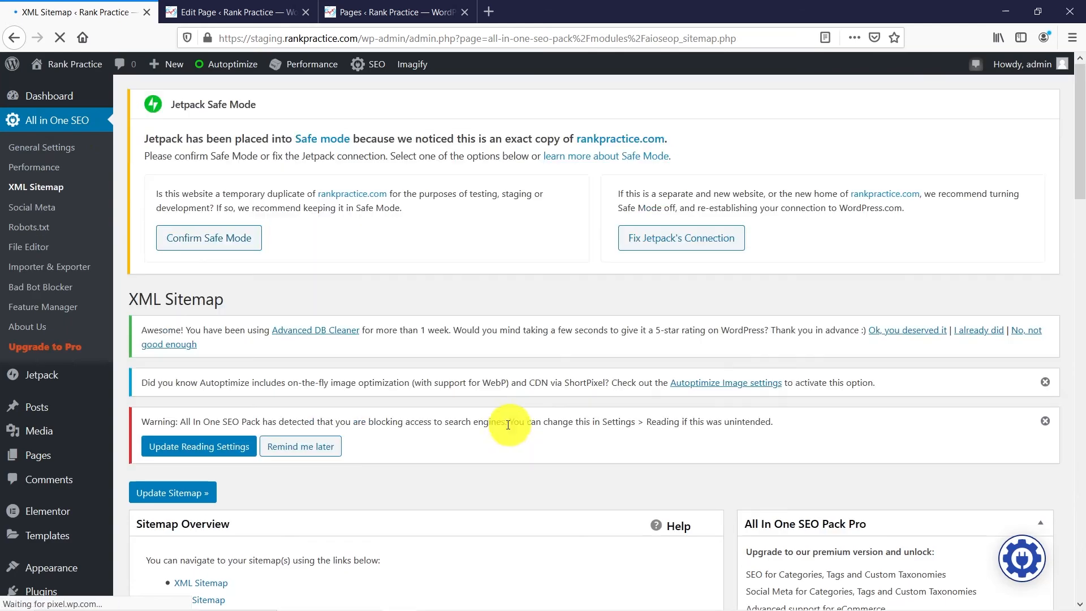
{"action": "scroll", "coordinate": [528, 400], "scroll_direction": "down", "scroll_amount": 3}
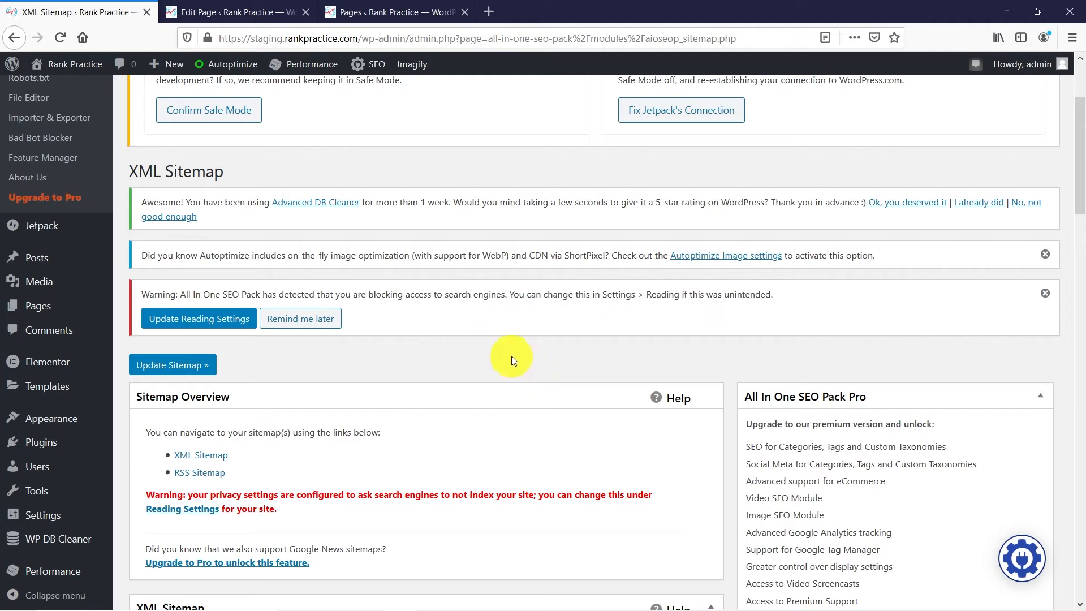
{"action": "scroll", "coordinate": [458, 352], "scroll_direction": "down", "scroll_amount": 4}
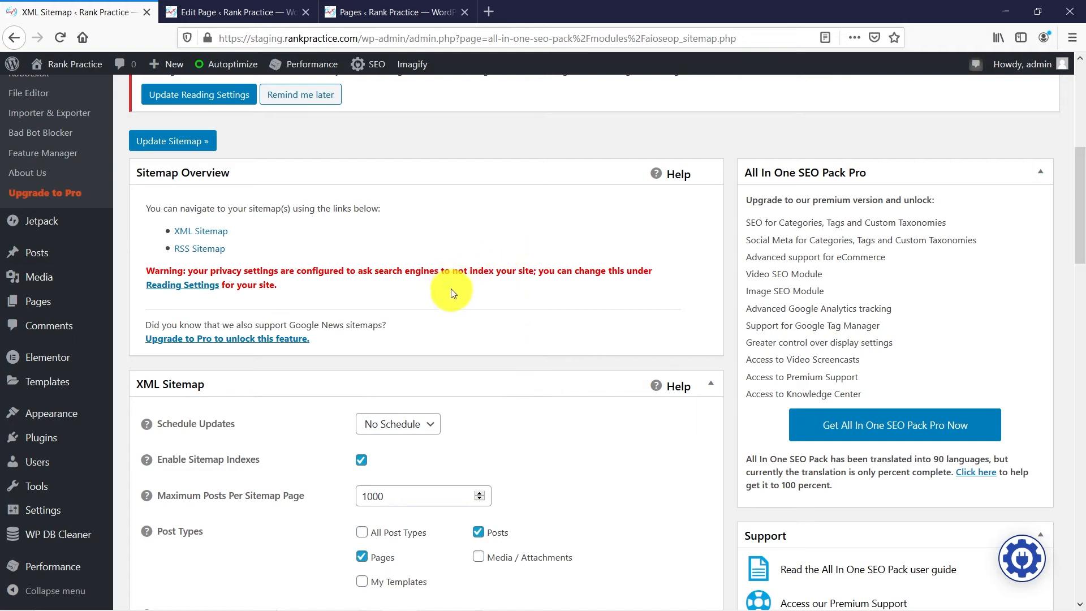
{"action": "scroll", "coordinate": [414, 323], "scroll_direction": "down", "scroll_amount": 3}
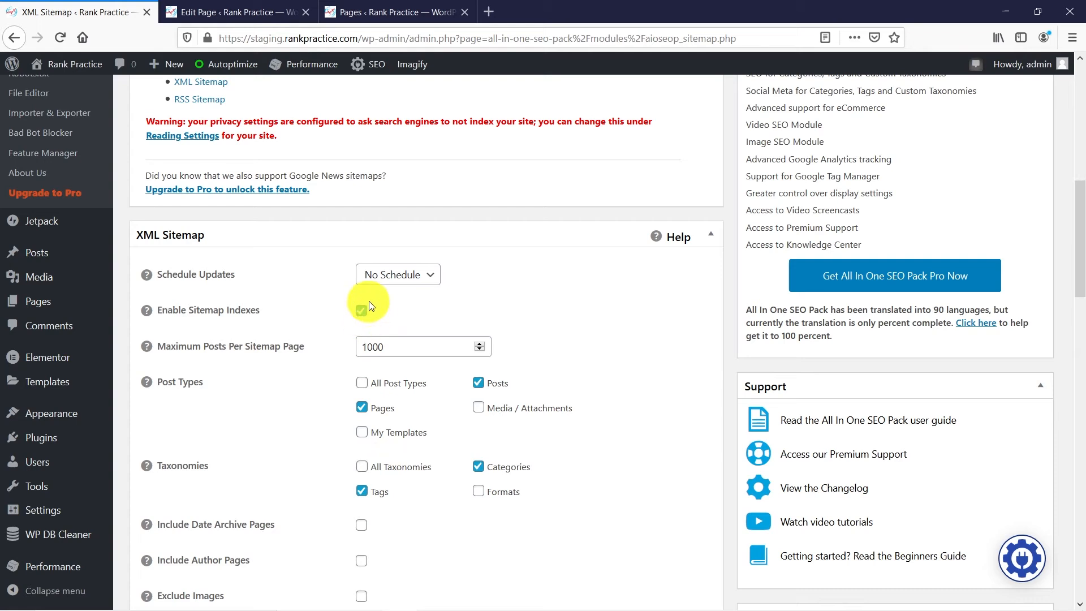
{"action": "left_click_drag", "start_coordinate": [407, 345], "coordinate": [351, 347]}
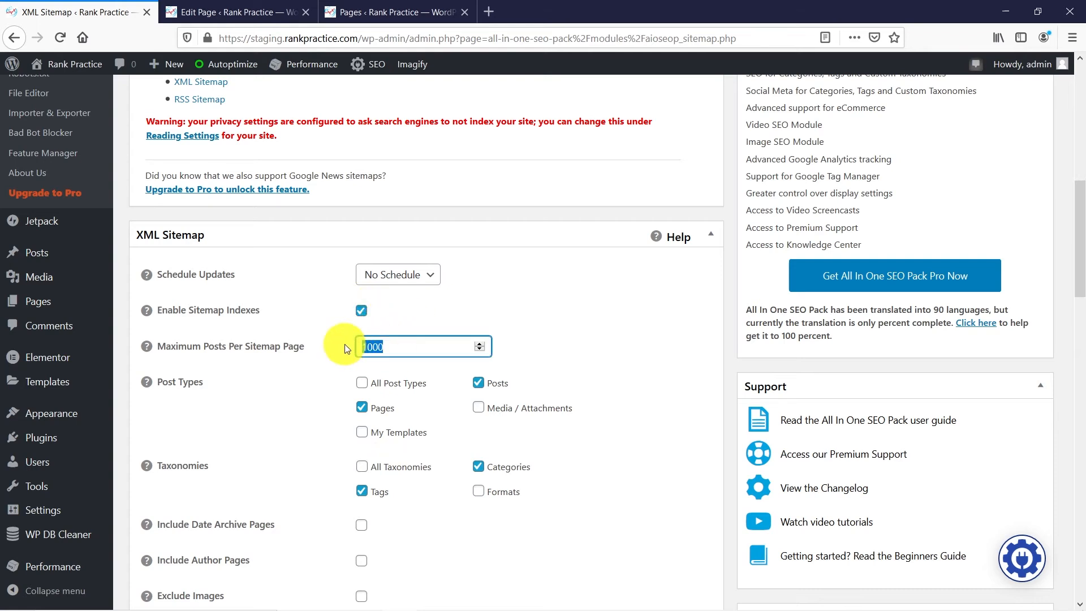
{"action": "scroll", "coordinate": [341, 344], "scroll_direction": "down", "scroll_amount": 2}
{"action": "left_click", "coordinate": [557, 272]}
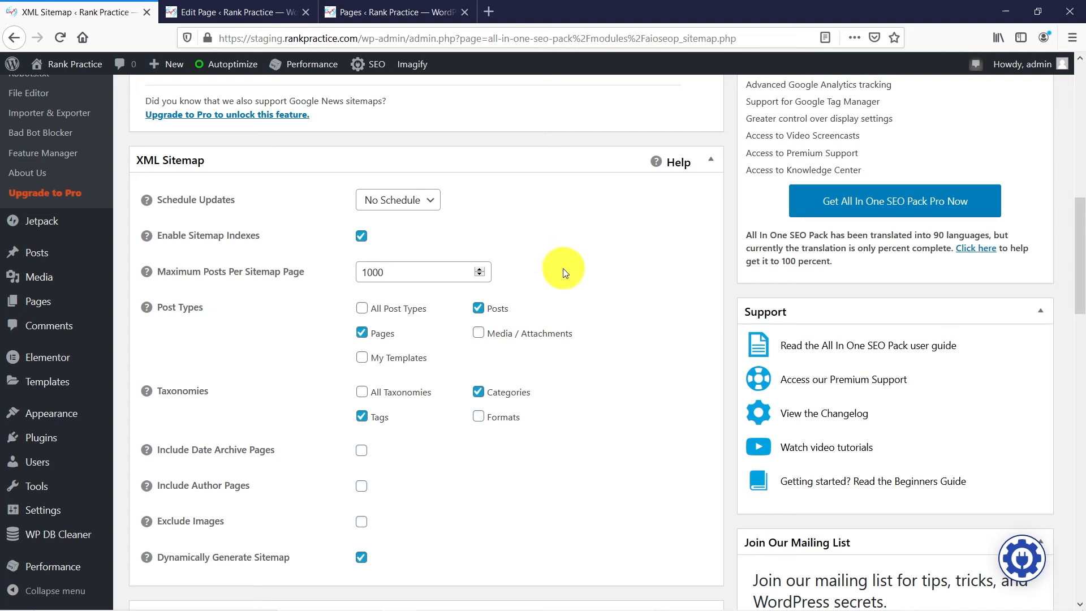
Review the Dynamically Generate Sitemap option and the RSS and Google News options under Additional Sitemaps.
{"action": "scroll", "coordinate": [563, 273], "scroll_direction": "down", "scroll_amount": 4}
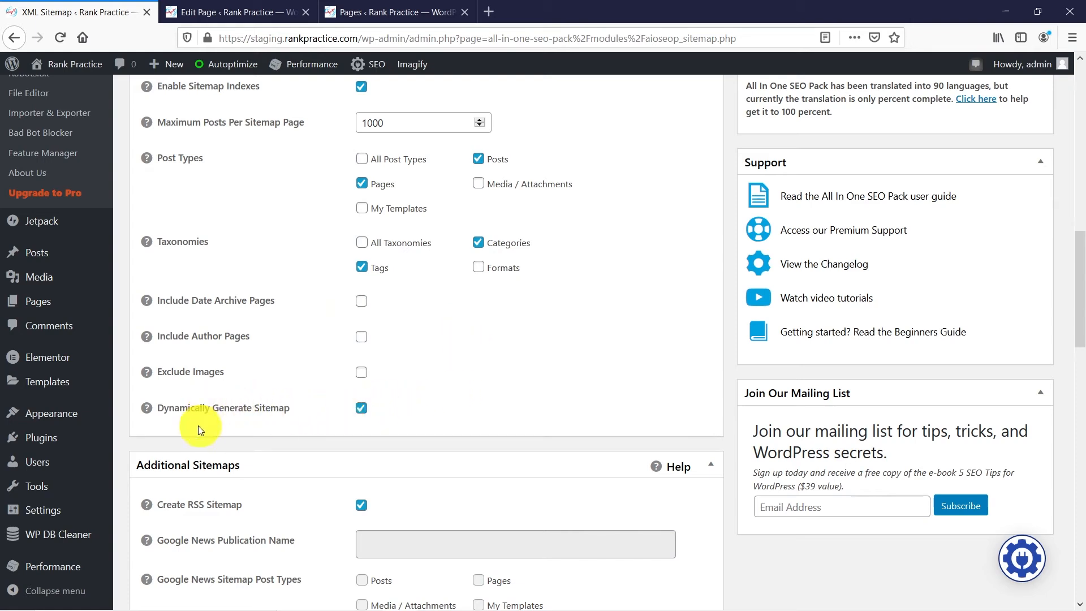
{"action": "mouse_move", "coordinate": [147, 404]}
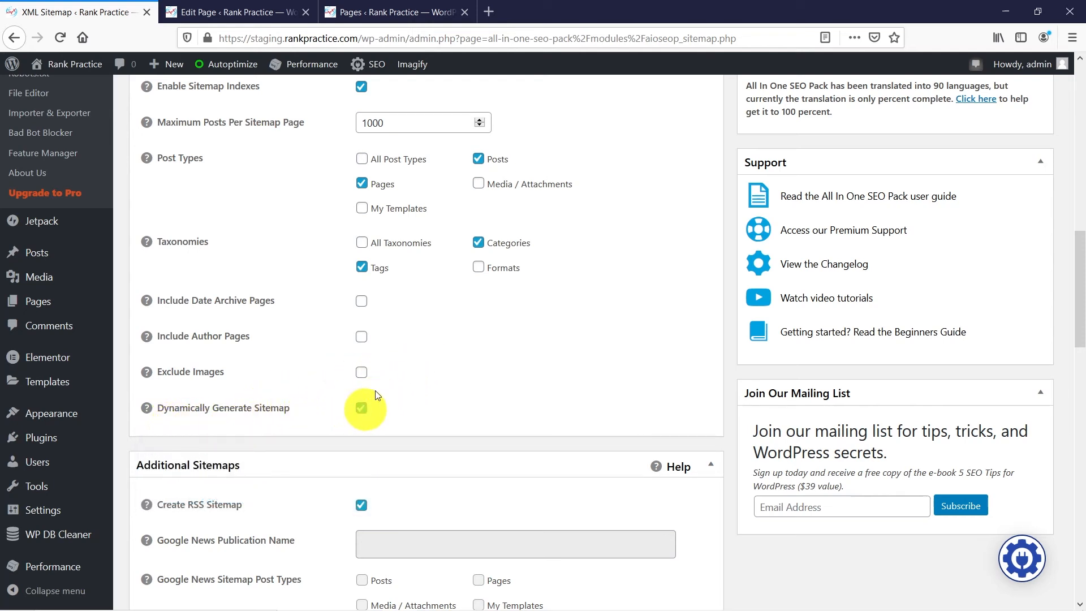
{"action": "scroll", "coordinate": [489, 345], "scroll_direction": "down", "scroll_amount": 3}
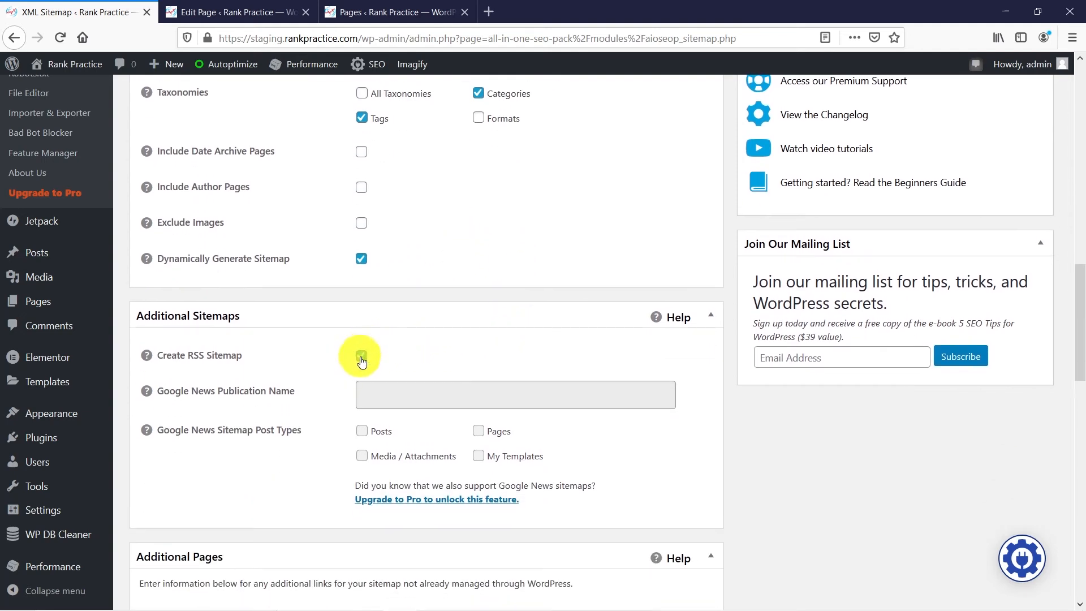
{"action": "scroll", "coordinate": [521, 321], "scroll_direction": "down", "scroll_amount": 1}
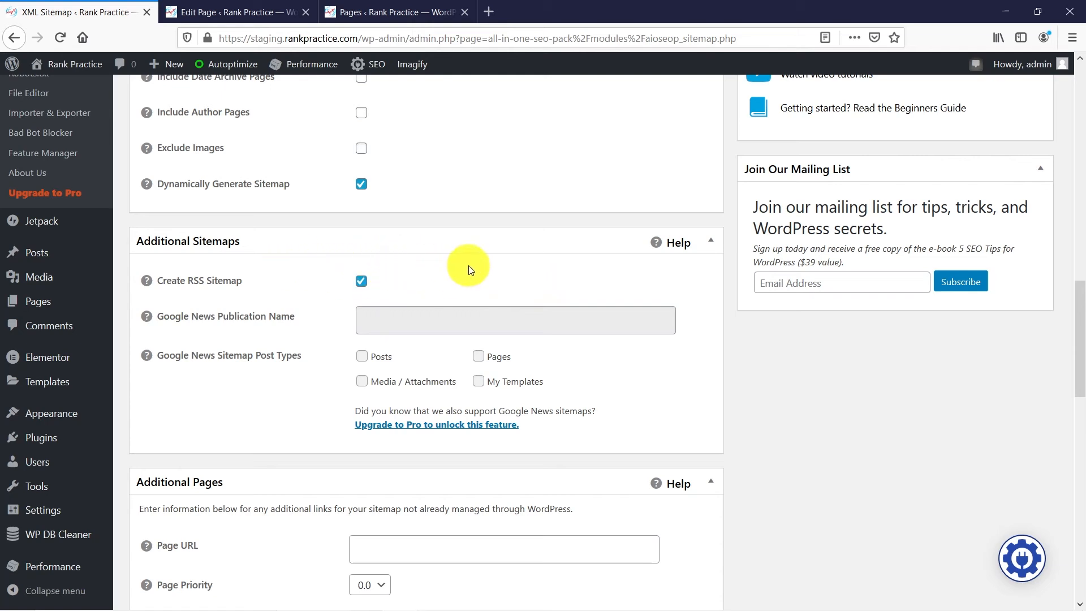
{"action": "scroll", "coordinate": [516, 254], "scroll_direction": "down", "scroll_amount": 3}
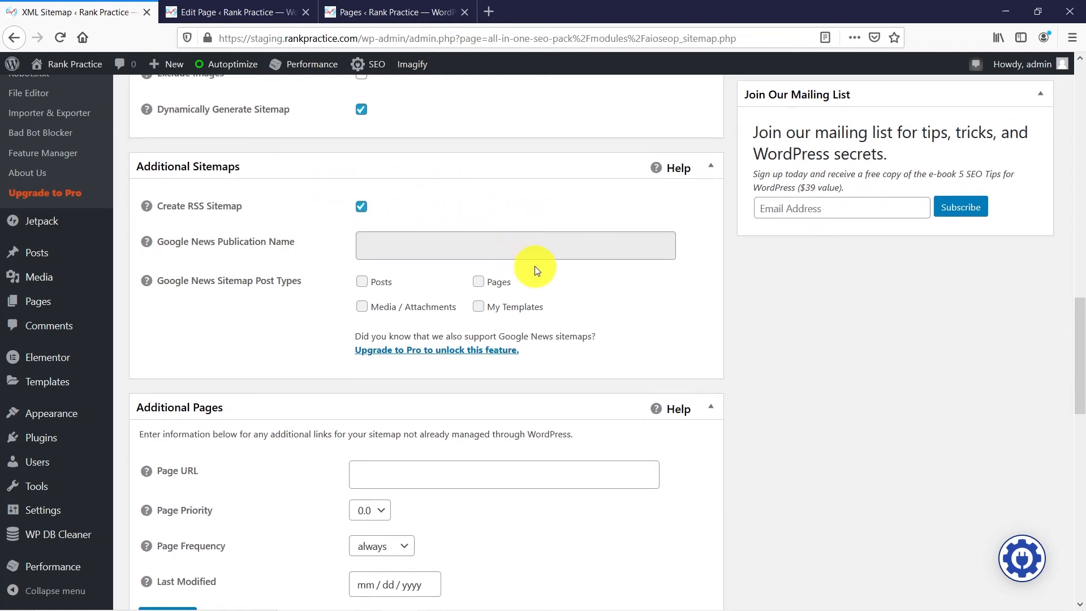
Examine the Page URL, Page Priority, Page Frequency and Last Modified fields for adding extra pages to the sitemap.
{"action": "scroll", "coordinate": [534, 269], "scroll_direction": "down", "scroll_amount": 3}
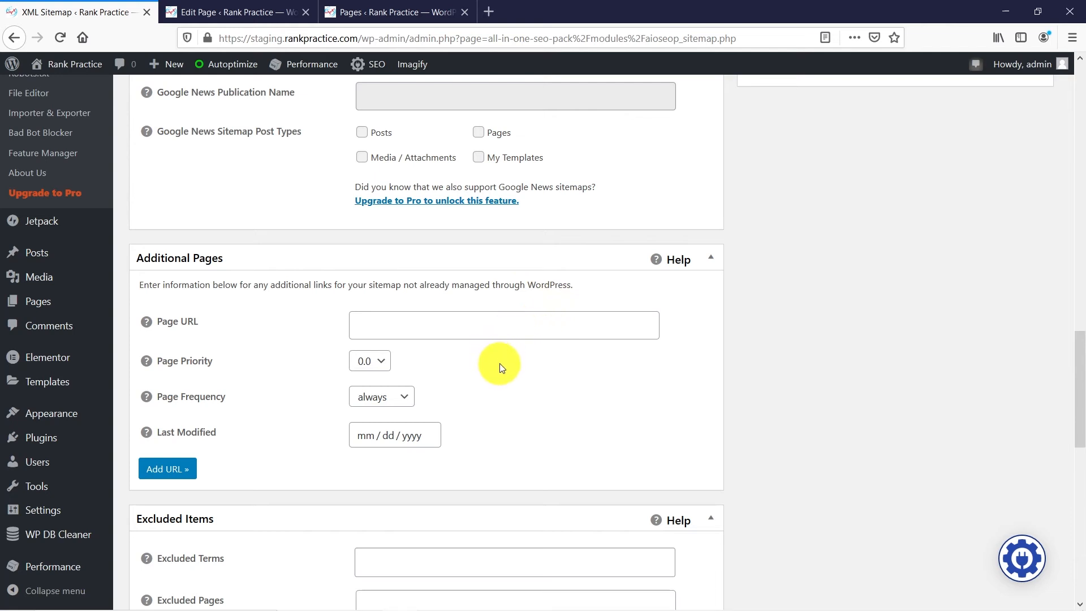
{"action": "left_click", "coordinate": [431, 329]}
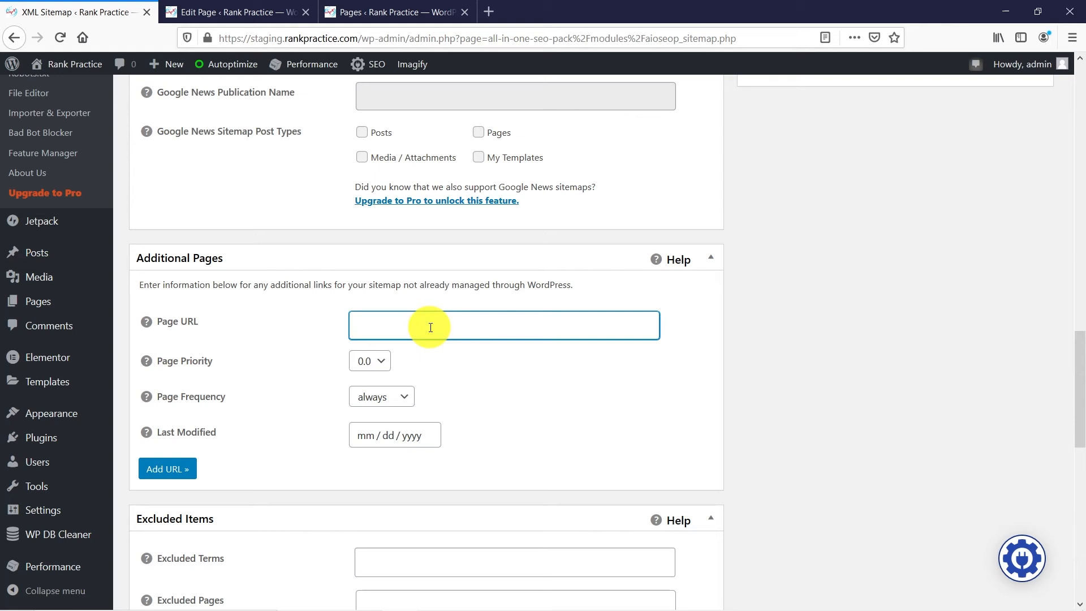
{"action": "left_click", "coordinate": [368, 360]}
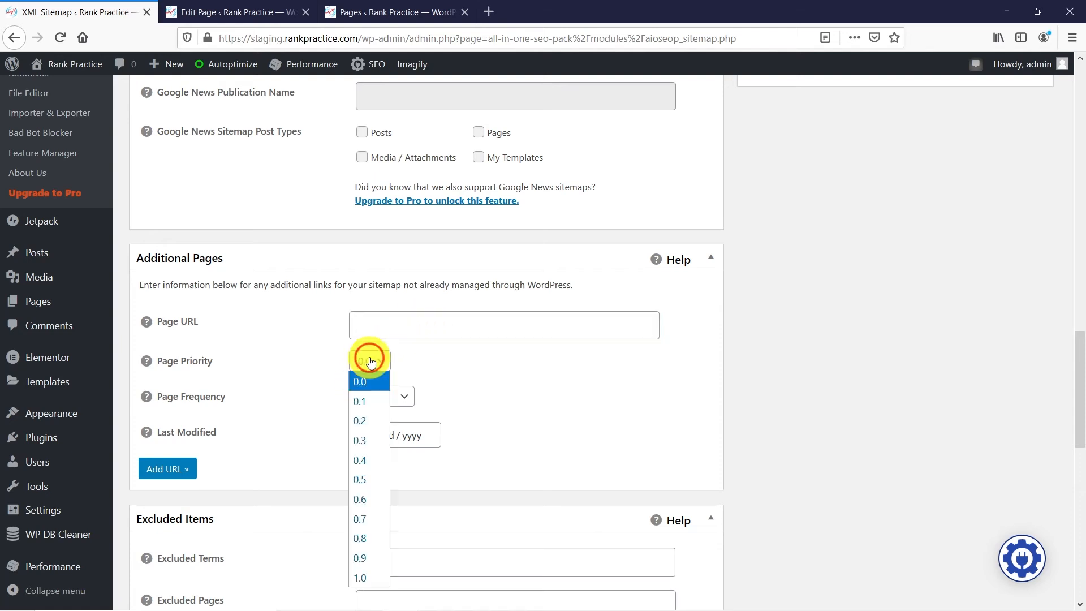
{"action": "left_click", "coordinate": [368, 362]}
{"action": "left_click", "coordinate": [375, 397]}
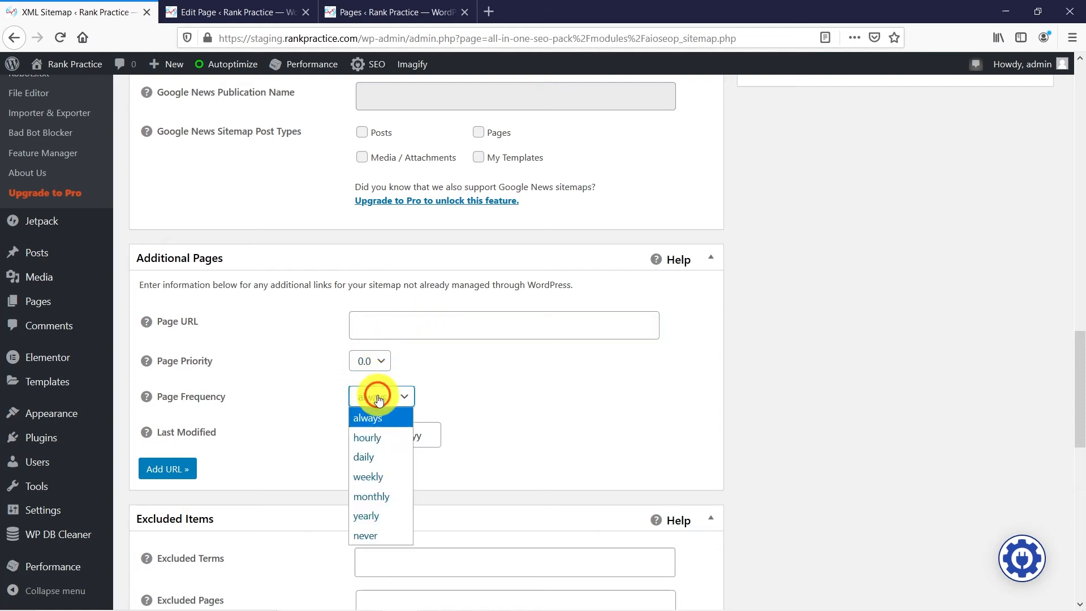
{"action": "left_click", "coordinate": [378, 398]}
{"action": "scroll", "coordinate": [444, 395], "scroll_direction": "down", "scroll_amount": 3}
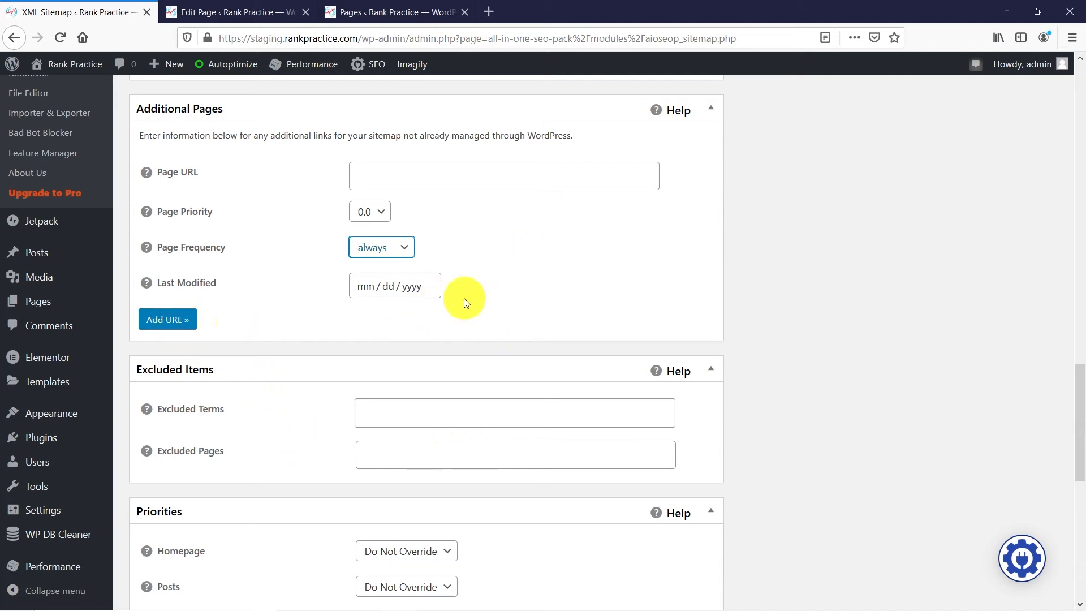
Look over the sitemap's Excluded Items, Priorities and Frequencies settings down to the Update Sitemap option.
{"action": "scroll", "coordinate": [556, 294], "scroll_direction": "down", "scroll_amount": 2}
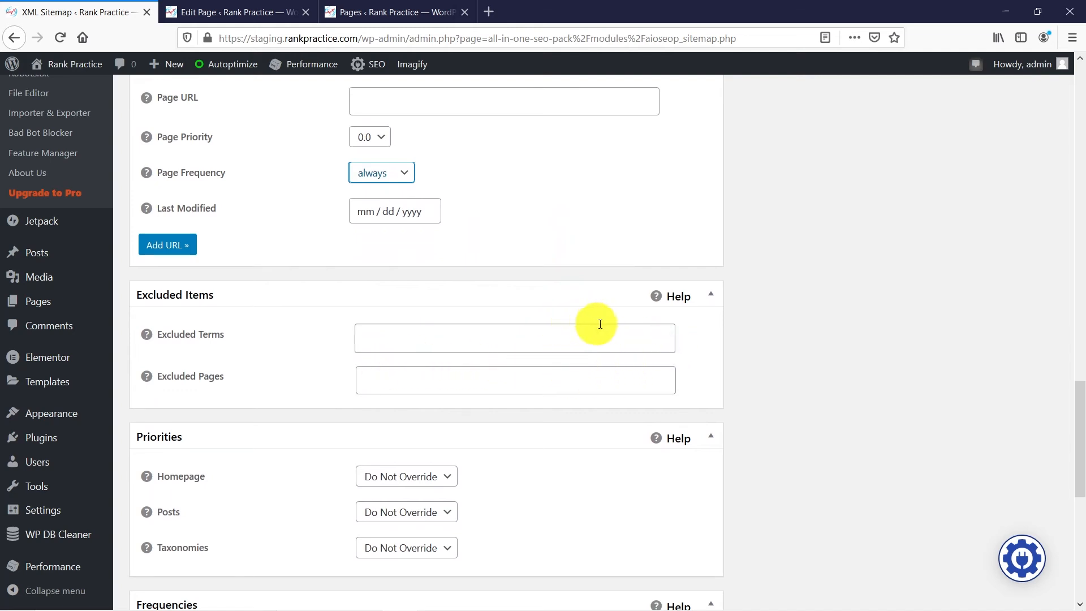
{"action": "scroll", "coordinate": [594, 327], "scroll_direction": "down", "scroll_amount": 4}
{"action": "scroll", "coordinate": [571, 313], "scroll_direction": "up", "scroll_amount": 3}
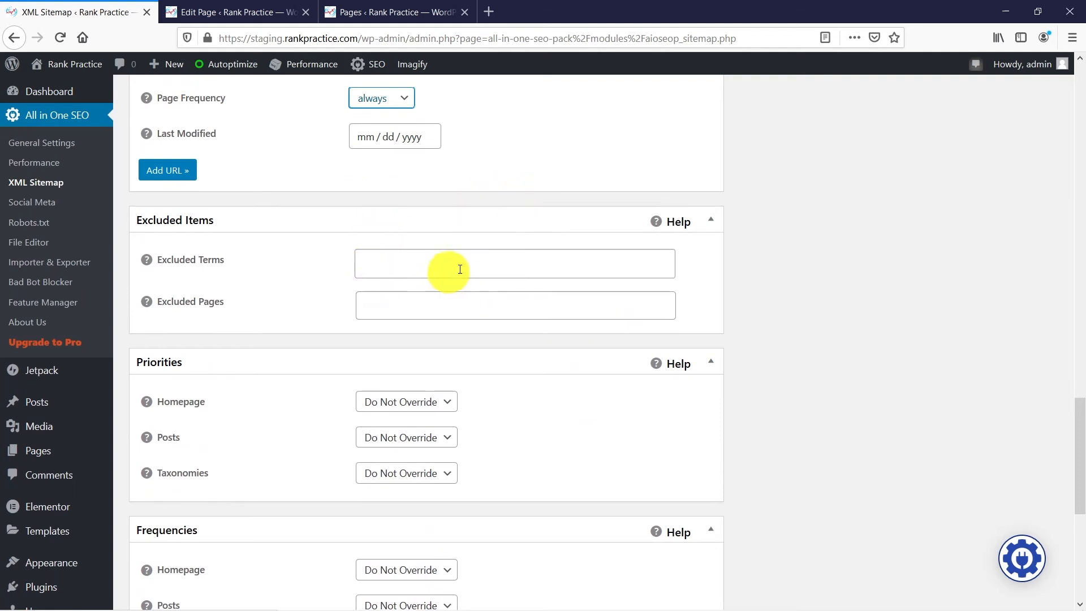
{"action": "scroll", "coordinate": [517, 273], "scroll_direction": "down", "scroll_amount": 1}
{"action": "scroll", "coordinate": [534, 295], "scroll_direction": "down", "scroll_amount": 2}
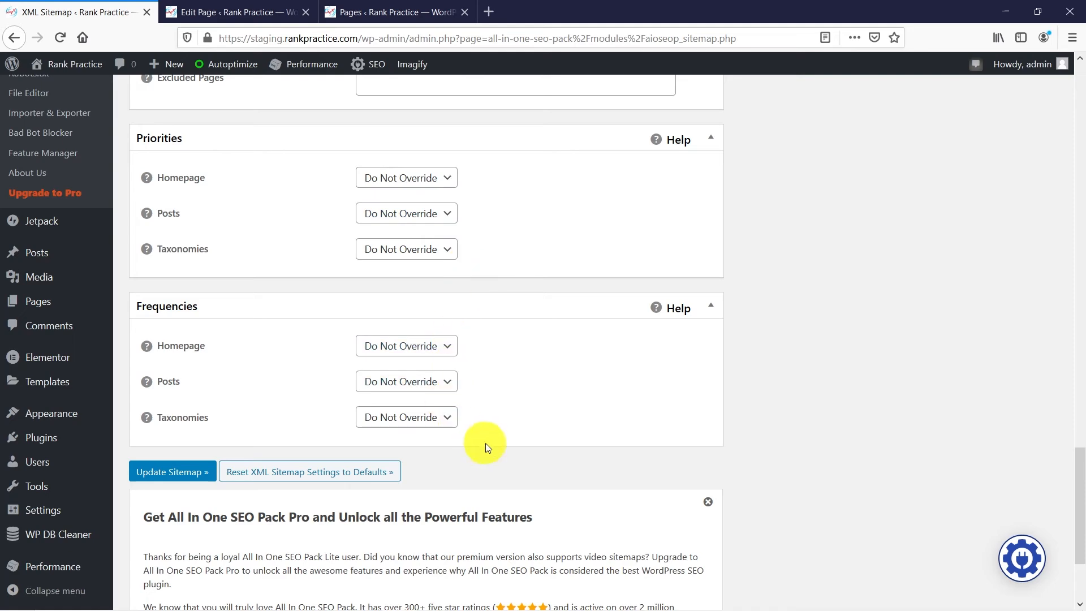
{"action": "scroll", "coordinate": [469, 266], "scroll_direction": "down", "scroll_amount": 2}
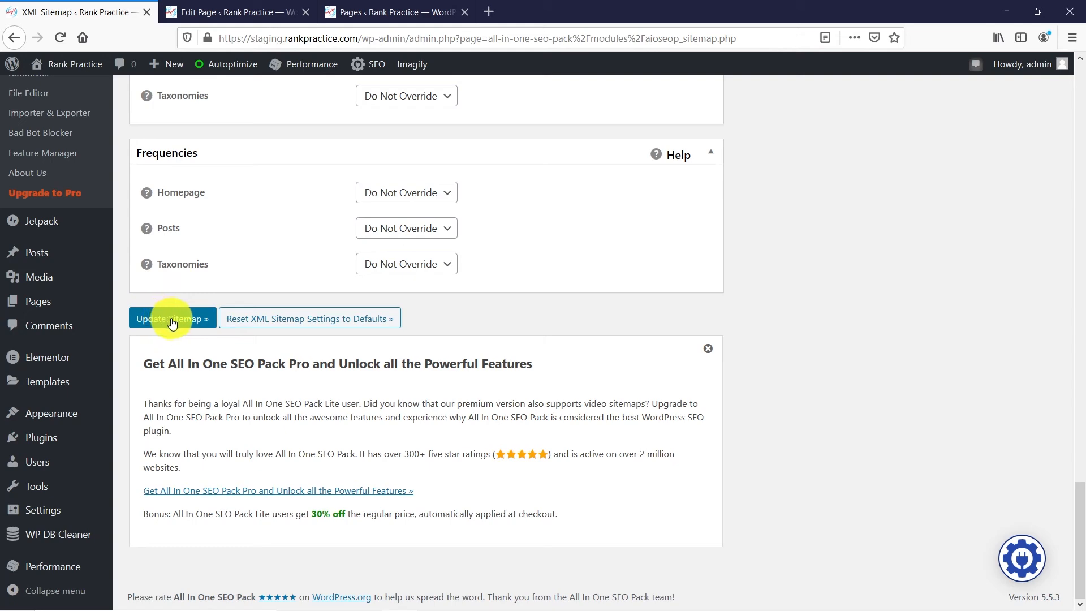
{"action": "scroll", "coordinate": [232, 309], "scroll_direction": "up", "scroll_amount": 10}
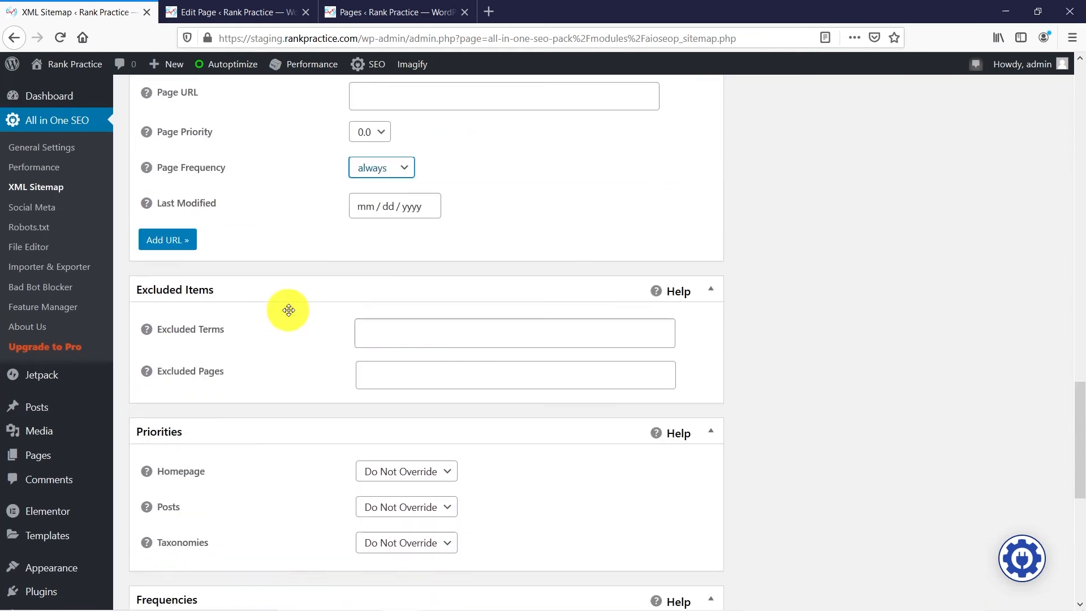
Open the Social Meta settings and review the Home Page Settings, including site name, home title, description and home image address.
{"action": "left_click", "coordinate": [29, 208]}
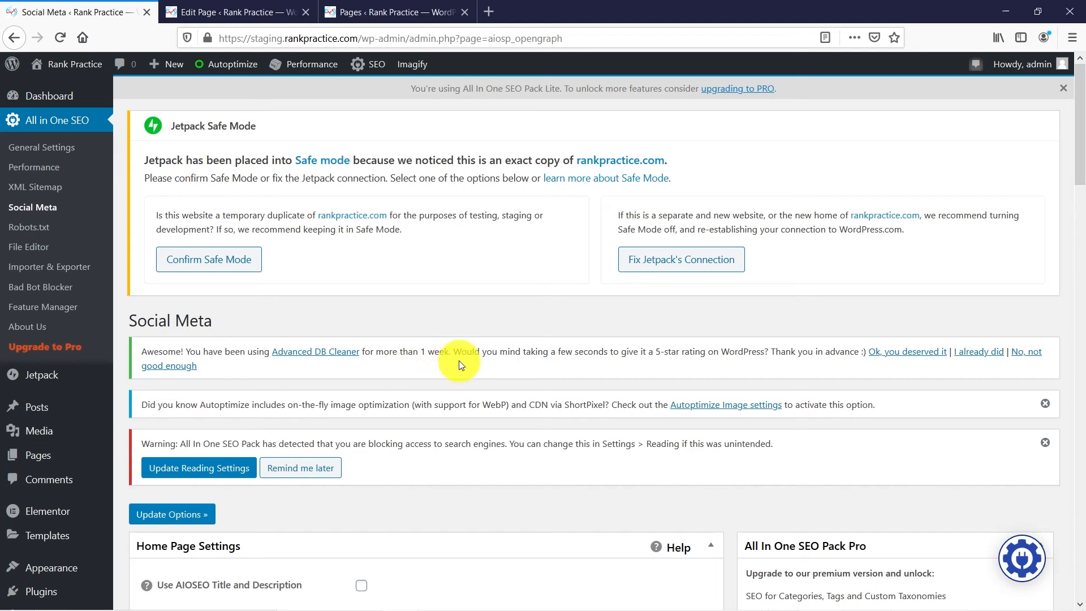
{"action": "scroll", "coordinate": [475, 388], "scroll_direction": "down", "scroll_amount": 4}
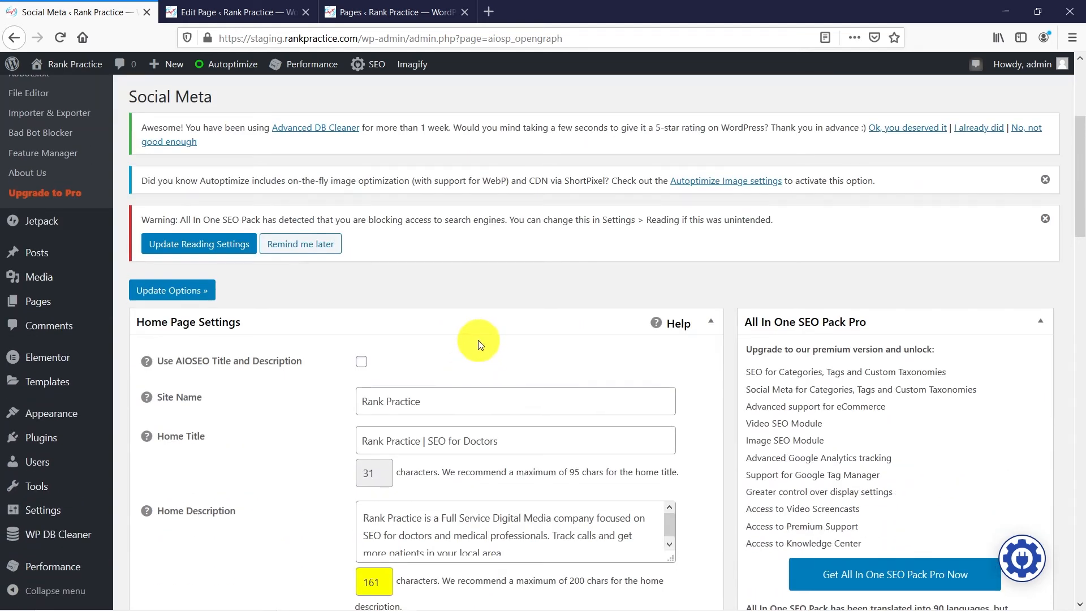
{"action": "scroll", "coordinate": [509, 340], "scroll_direction": "down", "scroll_amount": 3}
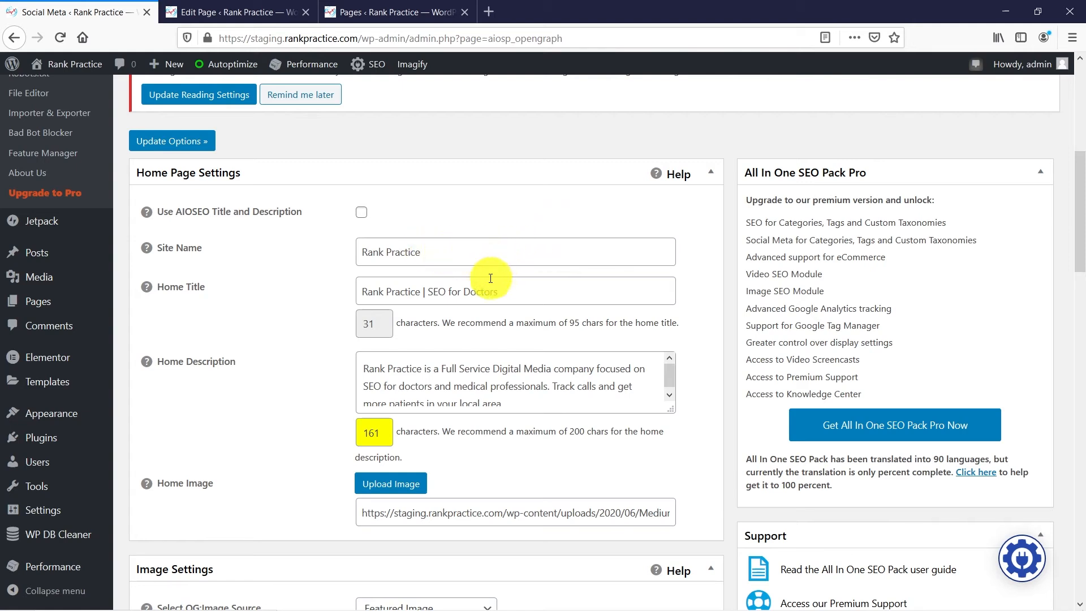
{"action": "scroll", "coordinate": [307, 379], "scroll_direction": "down", "scroll_amount": 2}
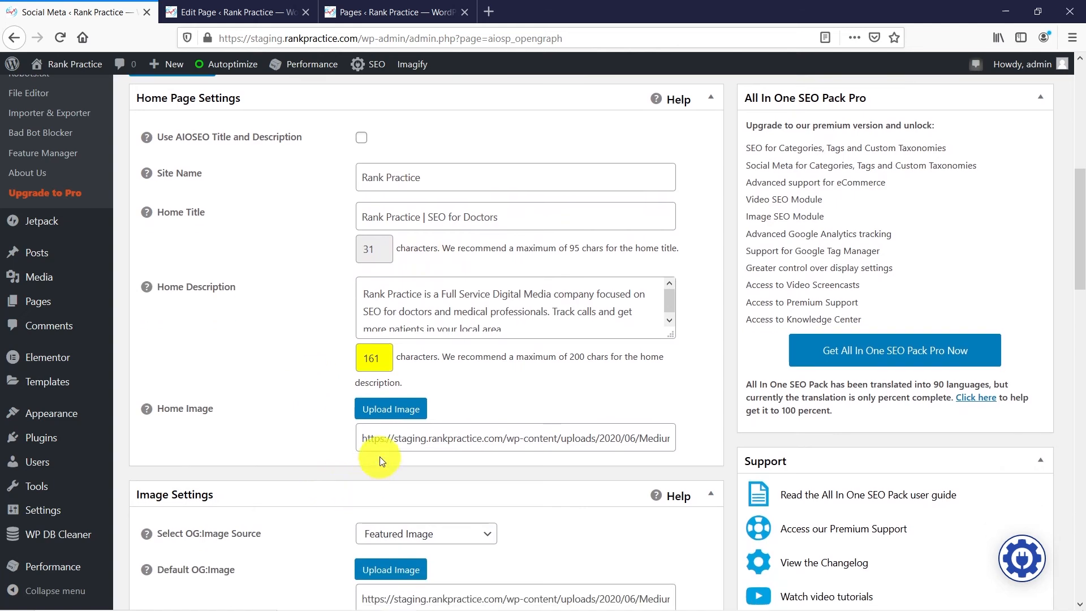
{"action": "left_click_drag", "start_coordinate": [373, 438], "coordinate": [641, 437]}
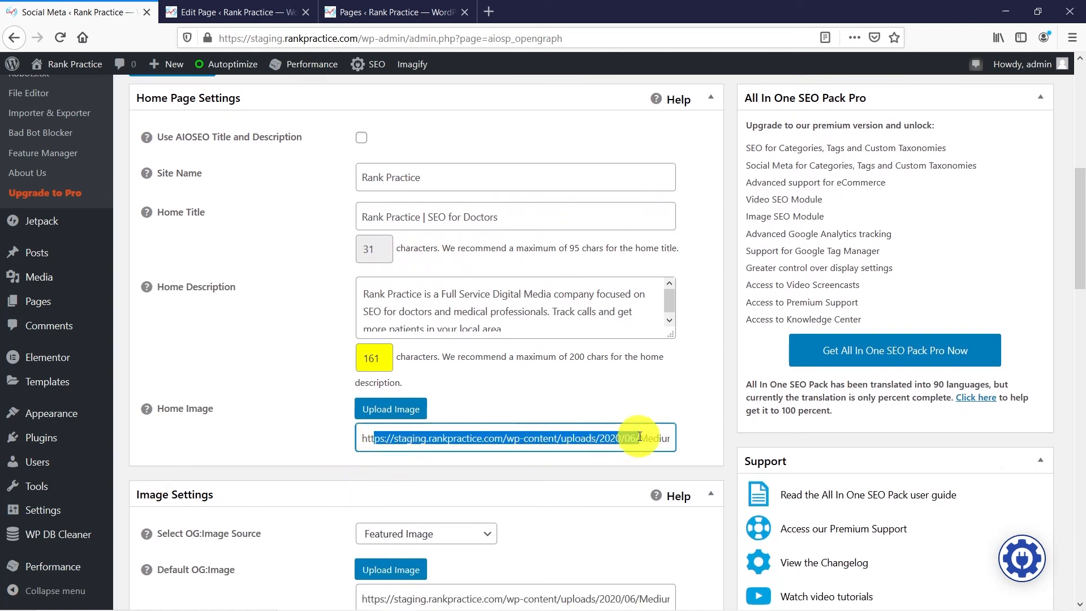
{"action": "left_click", "coordinate": [481, 434]}
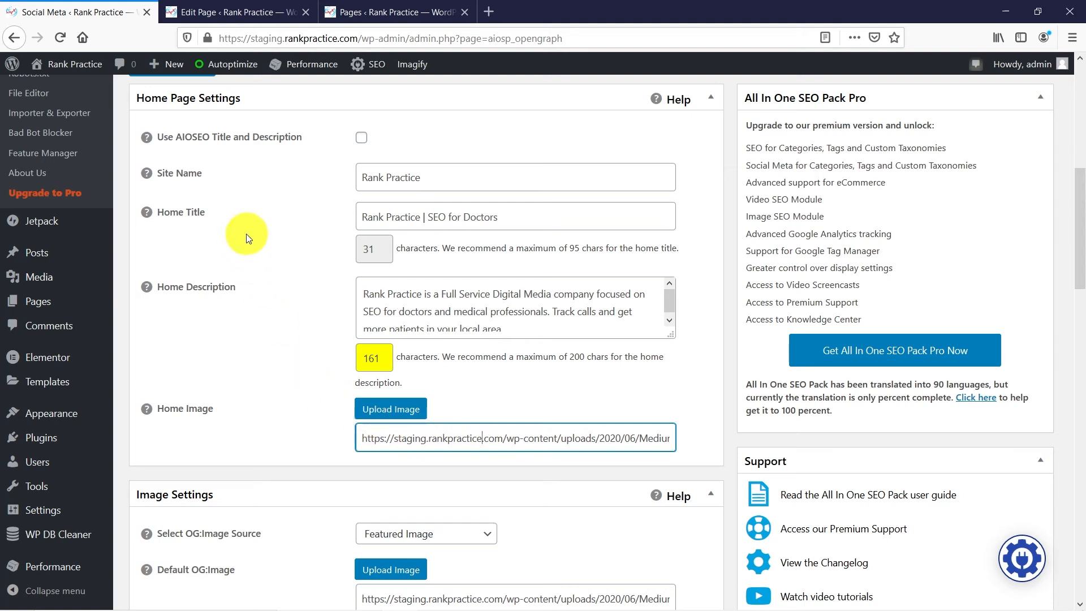
{"action": "mouse_move", "coordinate": [148, 136]}
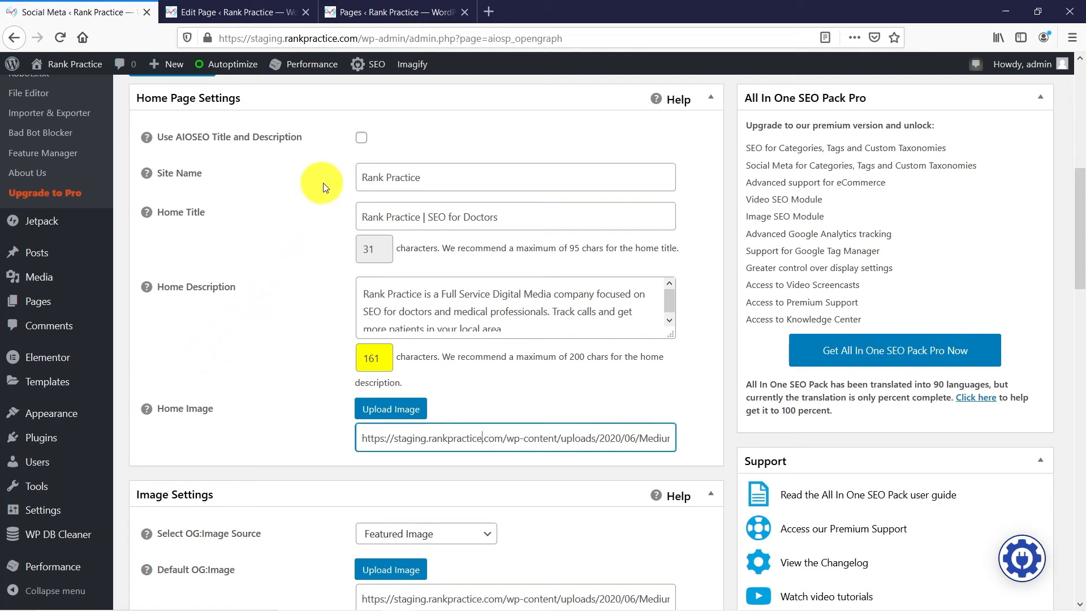
Try Default Image as the OG:Image source under Image Settings, and set it back to Featured Image.
{"action": "scroll", "coordinate": [339, 472], "scroll_direction": "down", "scroll_amount": 4}
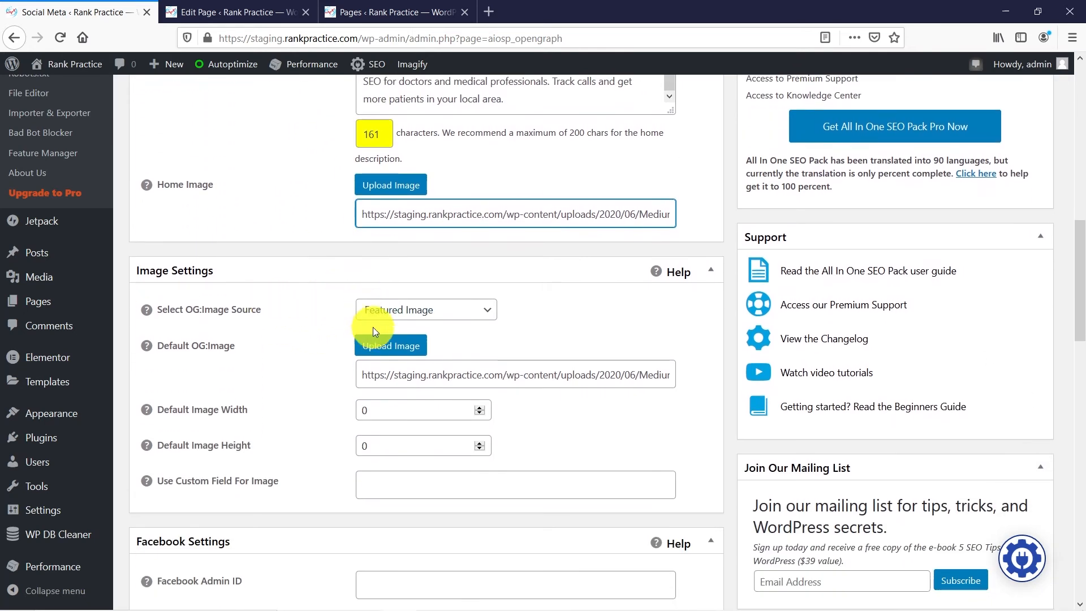
{"action": "left_click", "coordinate": [390, 306]}
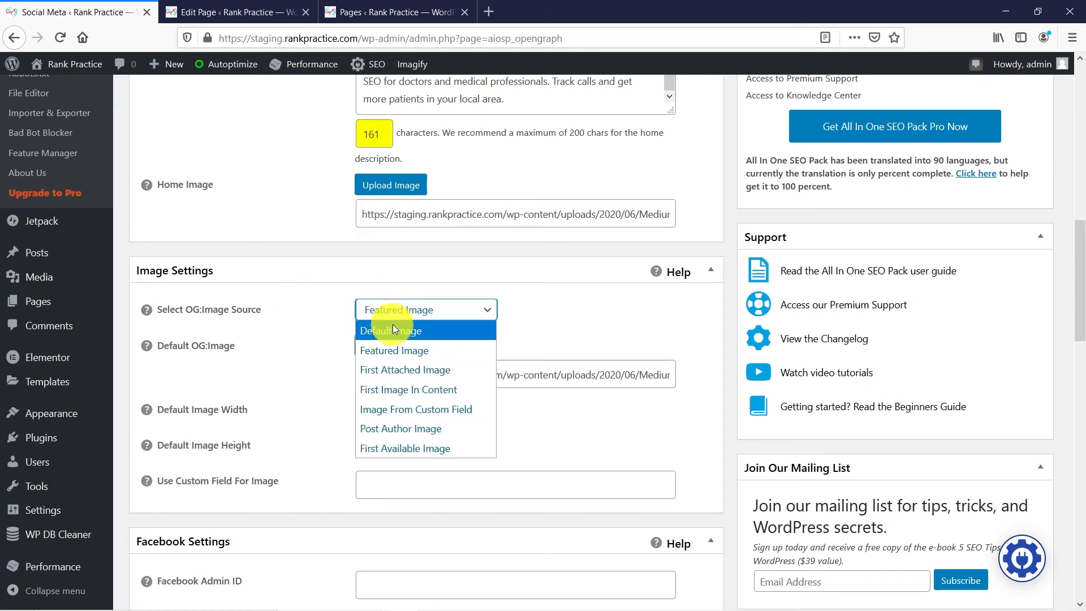
{"action": "left_click", "coordinate": [393, 325]}
{"action": "left_click", "coordinate": [395, 311]}
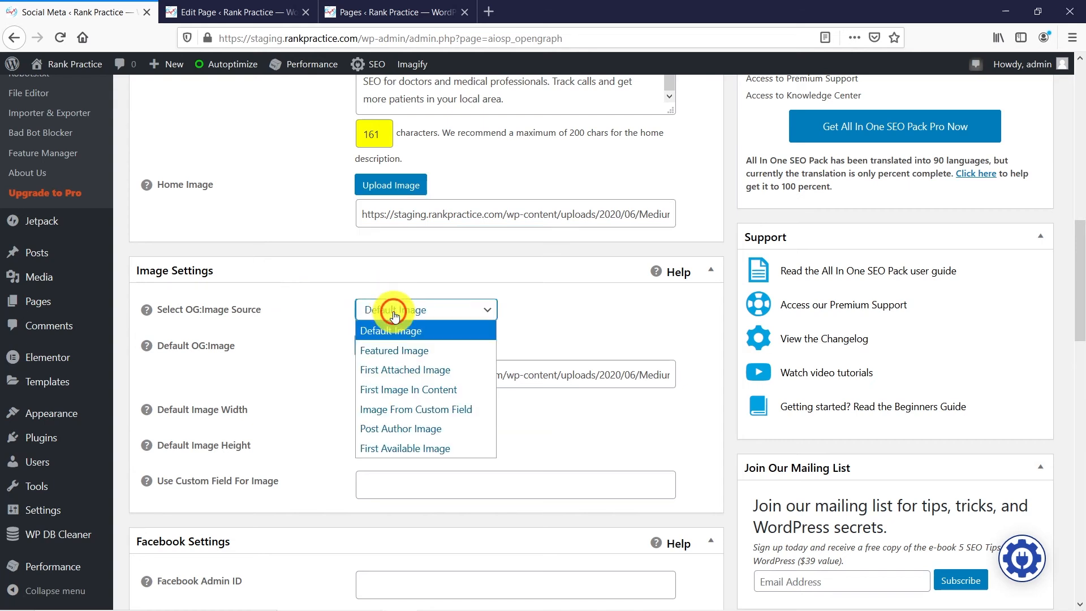
{"action": "left_click", "coordinate": [390, 348]}
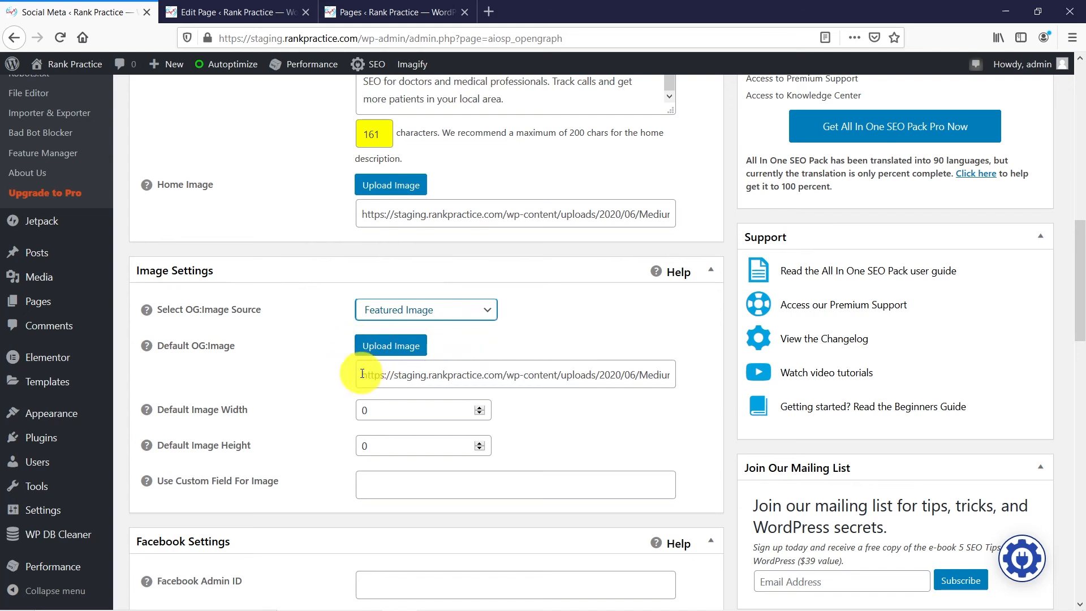
Inspect the Default OG:Image address and the default image width, height and custom field options.
{"action": "left_click_drag", "start_coordinate": [362, 374], "coordinate": [684, 370]}
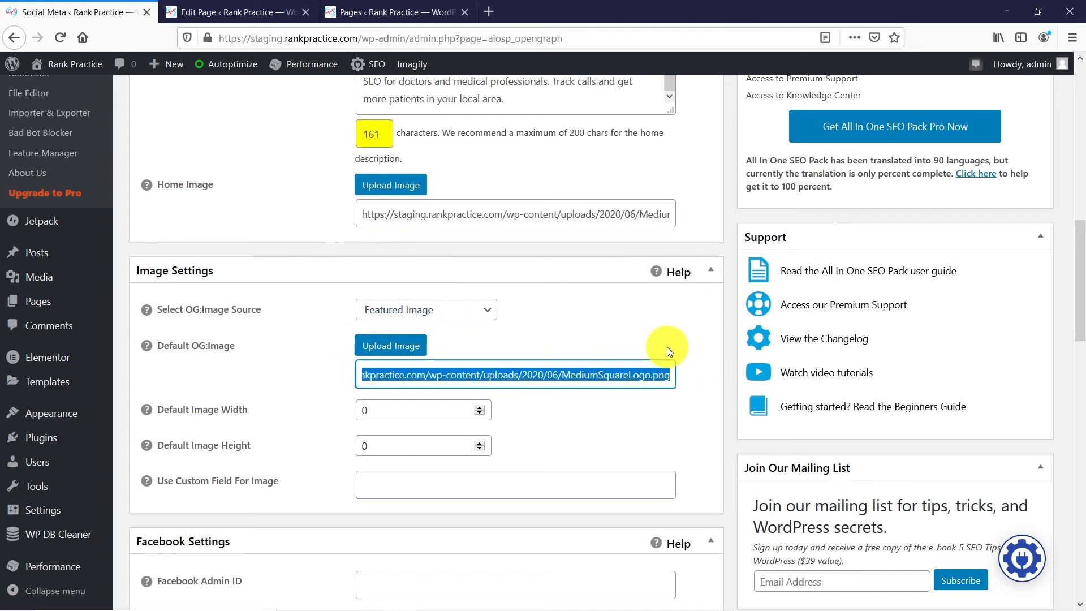
{"action": "left_click", "coordinate": [645, 336]}
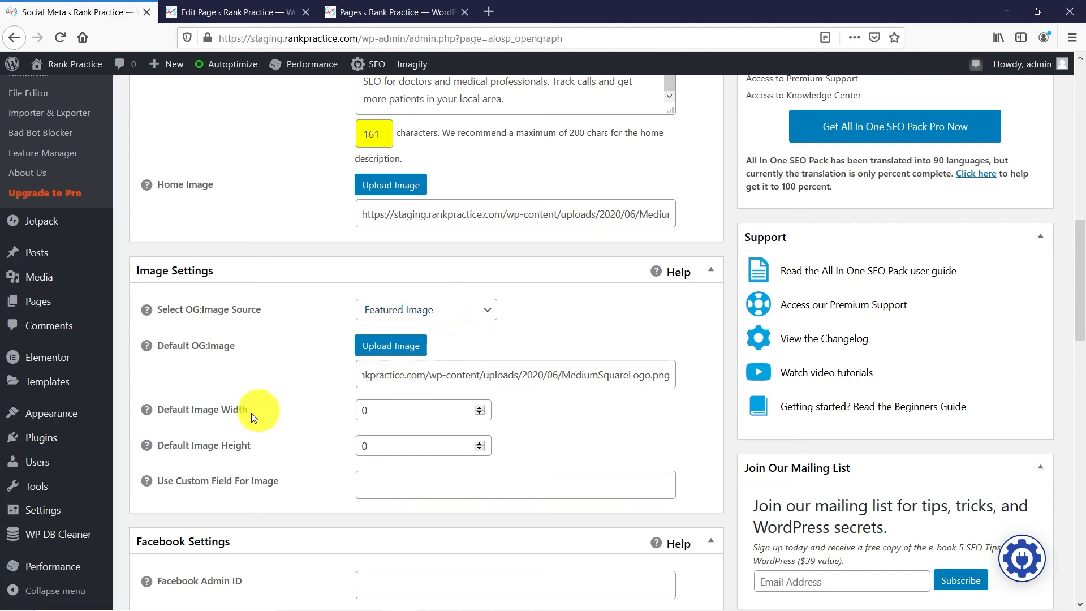
{"action": "scroll", "coordinate": [308, 439], "scroll_direction": "down", "scroll_amount": 2}
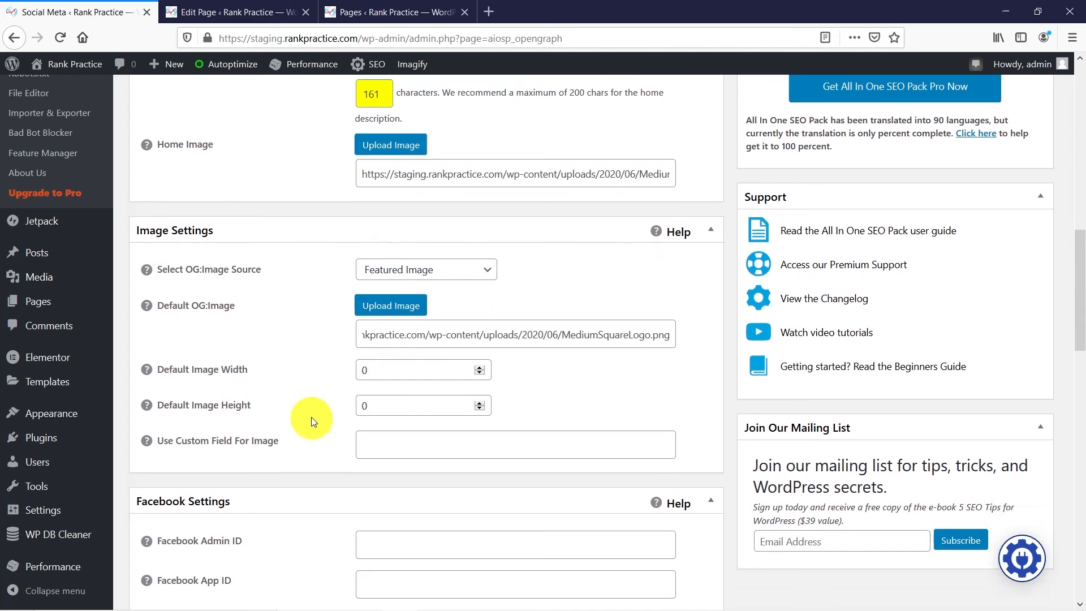
Review the Facebook Settings, from the Facebook Admin ID and App ID through article tags, post types and object types.
{"action": "scroll", "coordinate": [321, 417], "scroll_direction": "down", "scroll_amount": 4}
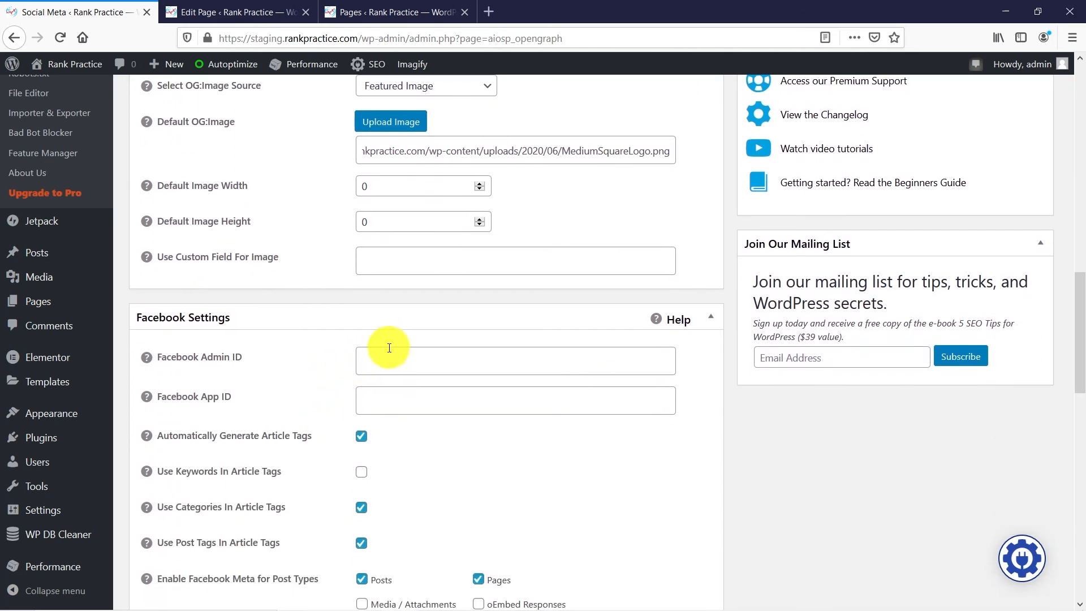
{"action": "left_click", "coordinate": [385, 358]}
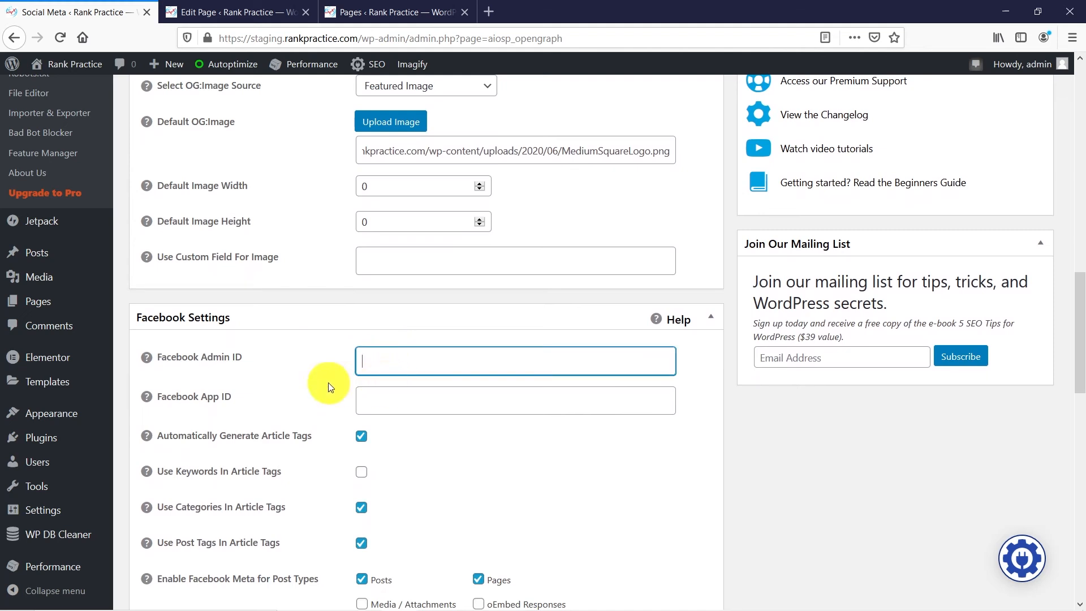
{"action": "scroll", "coordinate": [315, 357], "scroll_direction": "down", "scroll_amount": 3}
{"action": "scroll", "coordinate": [315, 358], "scroll_direction": "down", "scroll_amount": 2}
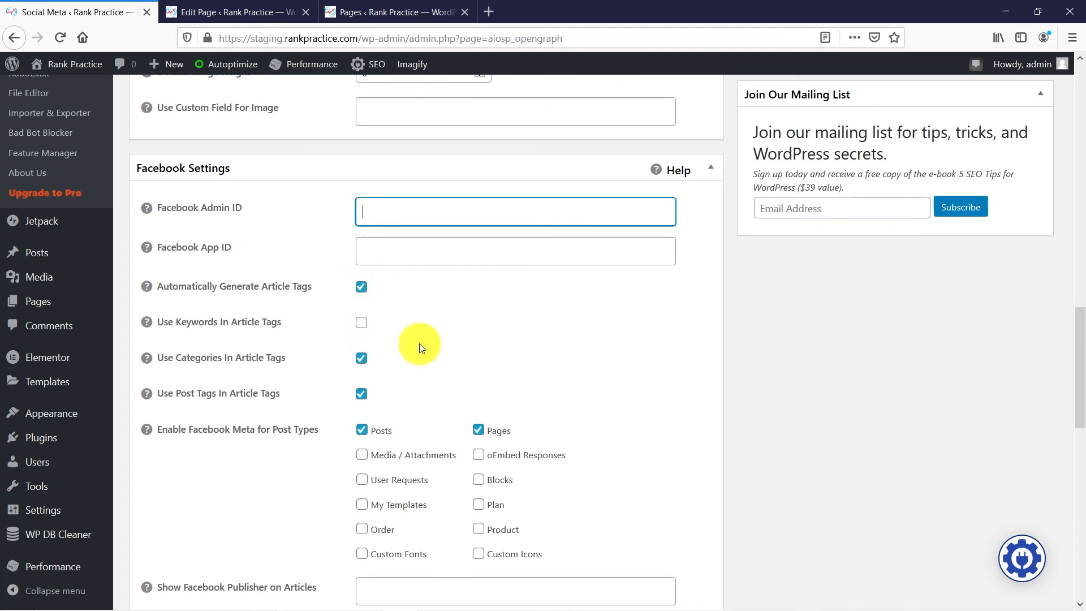
{"action": "scroll", "coordinate": [420, 340], "scroll_direction": "down", "scroll_amount": 2}
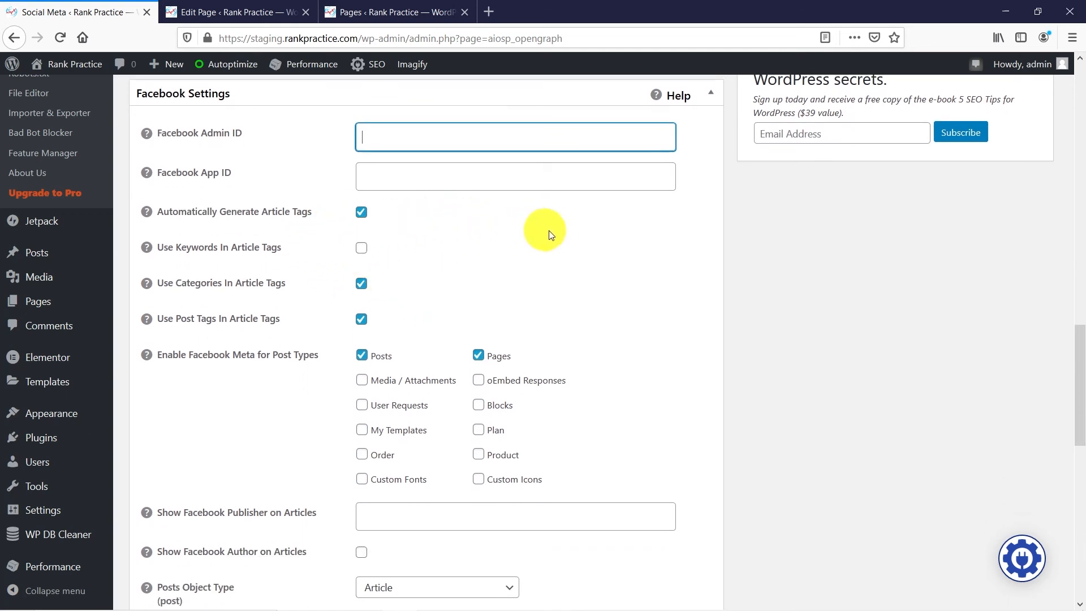
{"action": "scroll", "coordinate": [603, 253], "scroll_direction": "down", "scroll_amount": 2}
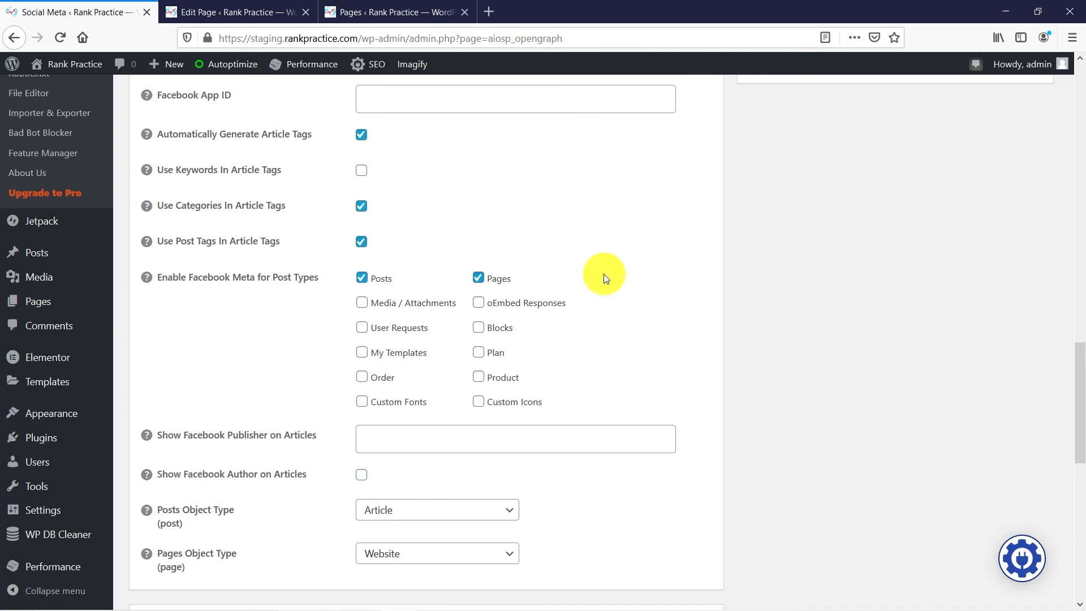
{"action": "scroll", "coordinate": [601, 273], "scroll_direction": "down", "scroll_amount": 4}
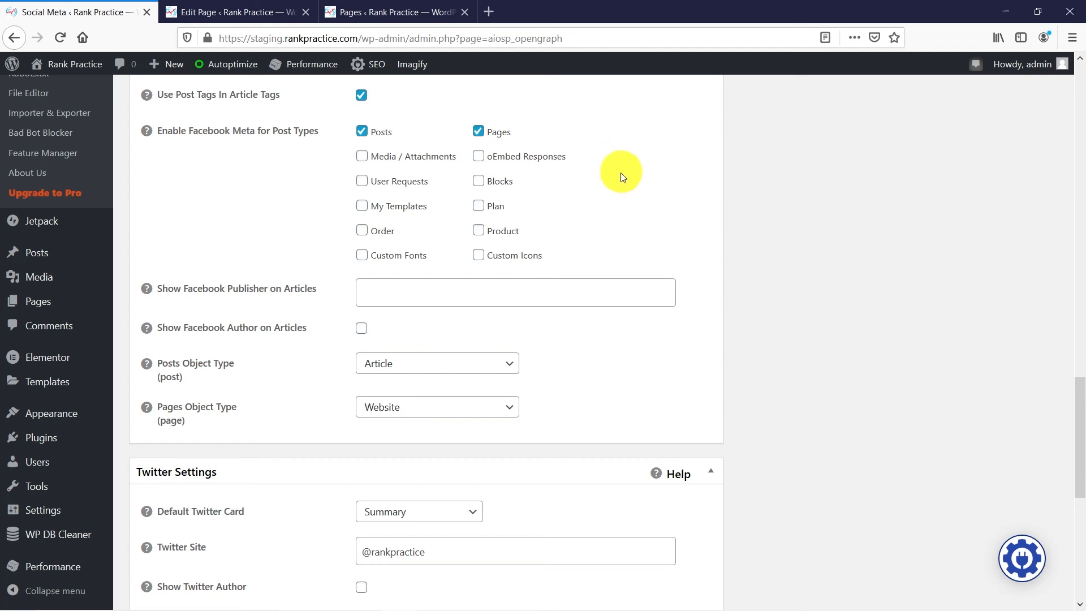
Examine the Default Twitter Card choices, Twitter Site and Twitter Domain, plus the Advanced Settings and Scan Social Meta sections.
{"action": "scroll", "coordinate": [622, 184], "scroll_direction": "down", "scroll_amount": 2}
{"action": "scroll", "coordinate": [622, 184], "scroll_direction": "down", "scroll_amount": 2}
{"action": "scroll", "coordinate": [622, 178], "scroll_direction": "down", "scroll_amount": 4}
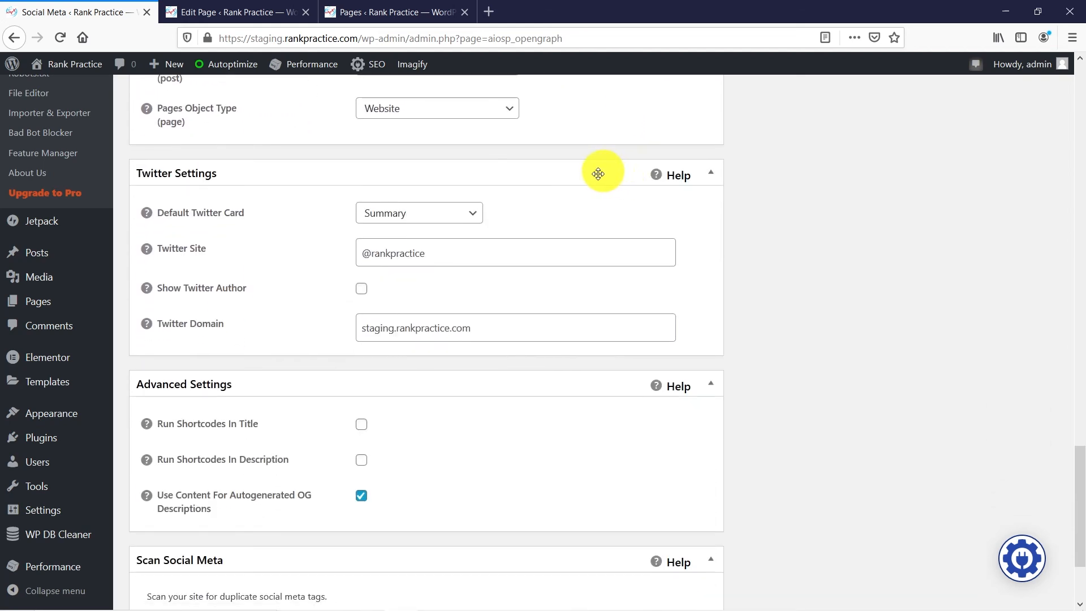
{"action": "left_click", "coordinate": [457, 214]}
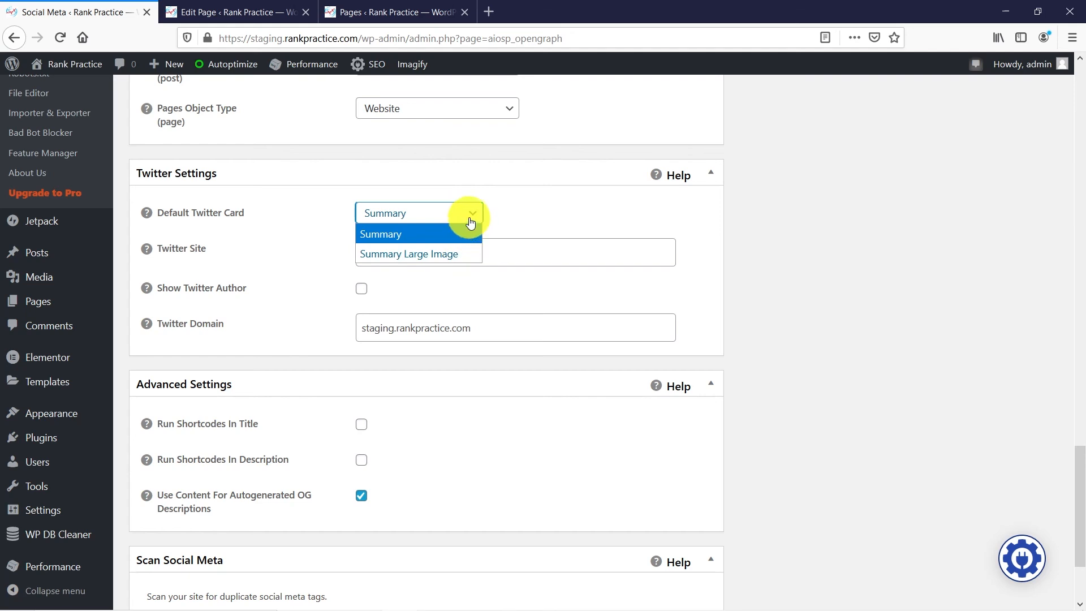
{"action": "left_click", "coordinate": [469, 218]}
{"action": "left_click_drag", "start_coordinate": [422, 253], "coordinate": [363, 253]}
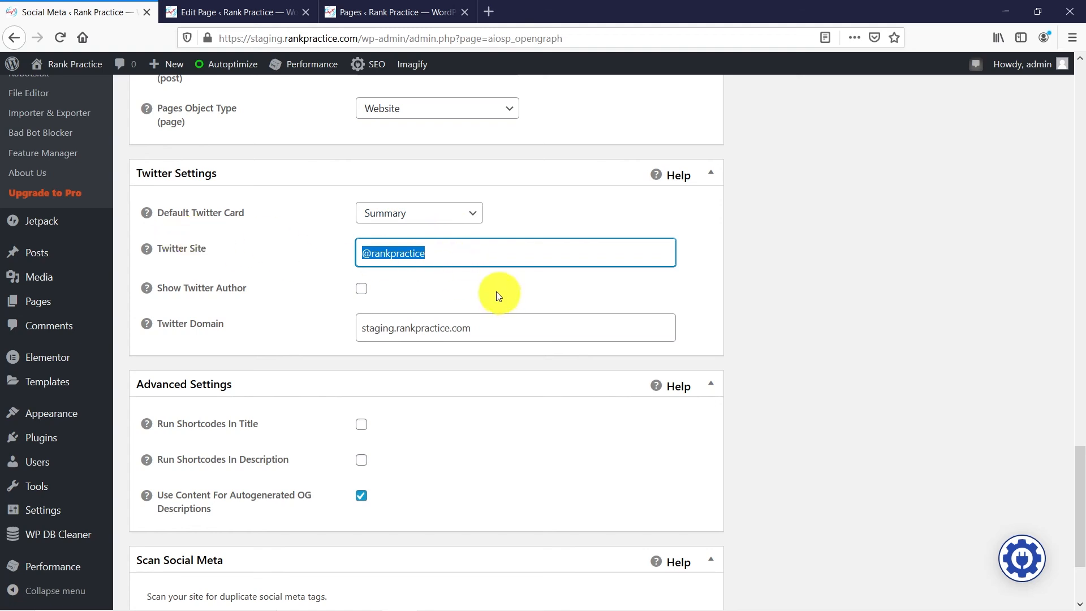
{"action": "left_click", "coordinate": [459, 255]}
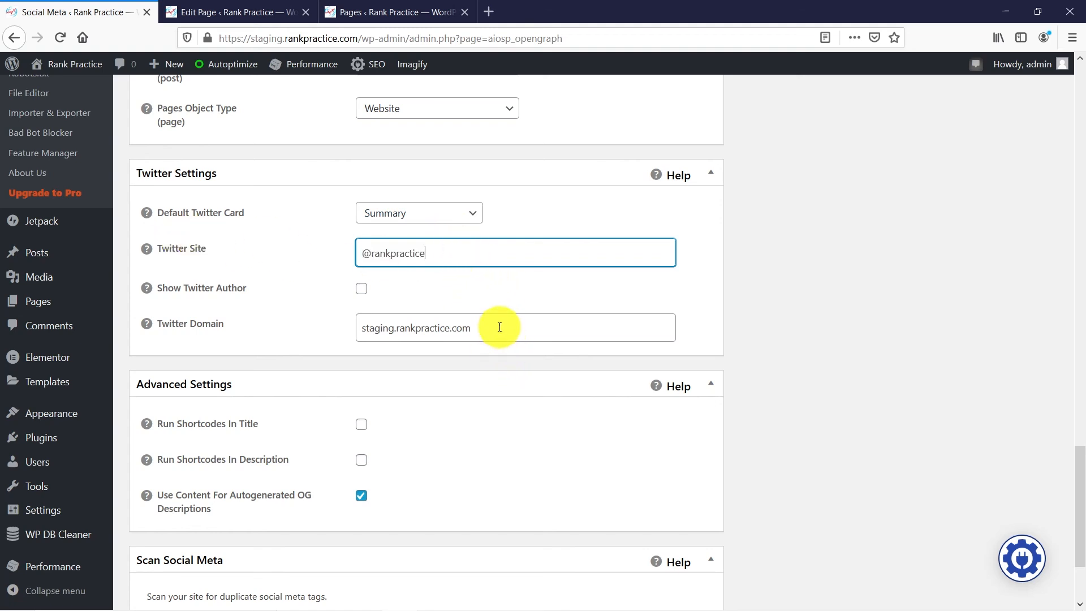
{"action": "left_click_drag", "start_coordinate": [497, 327], "coordinate": [357, 343]}
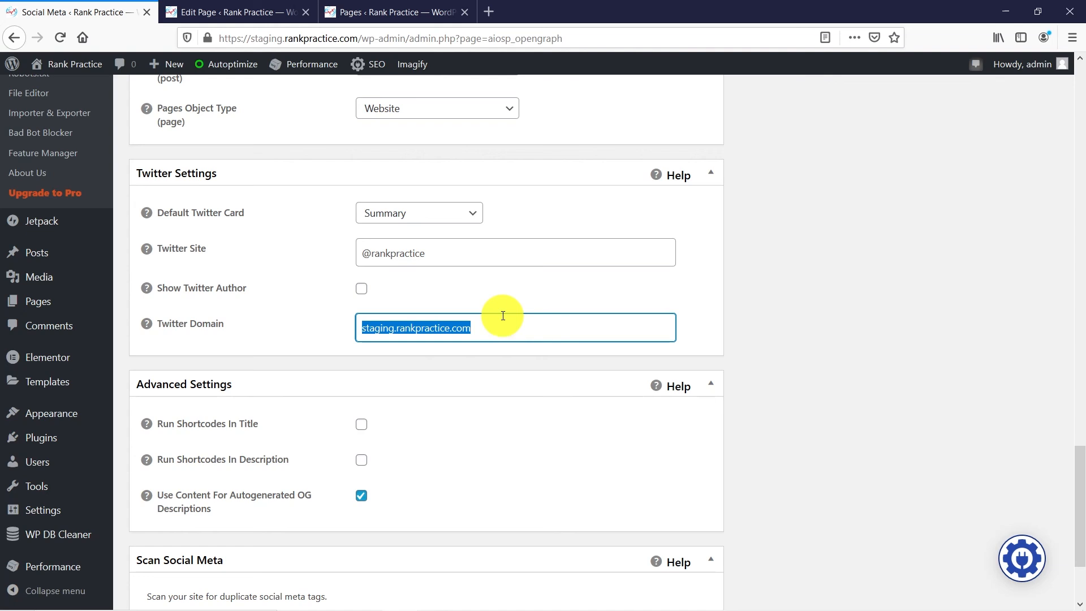
{"action": "scroll", "coordinate": [503, 290], "scroll_direction": "down", "scroll_amount": 3}
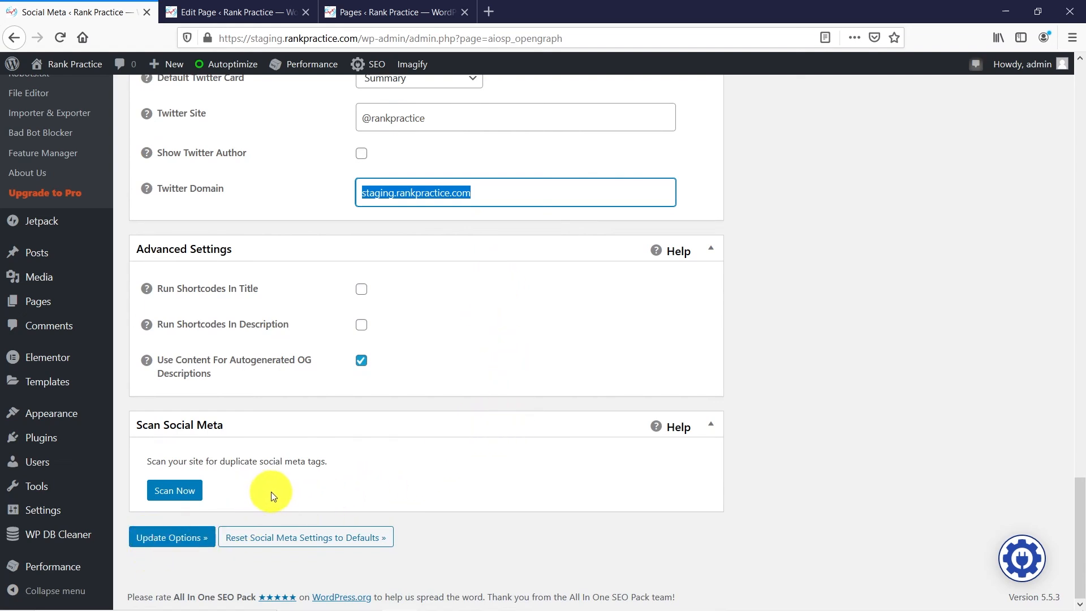
Open the Robots.txt settings and review the rule builder fields and the preview of the site's robots.txt.
{"action": "scroll", "coordinate": [274, 223], "scroll_direction": "up", "scroll_amount": 4}
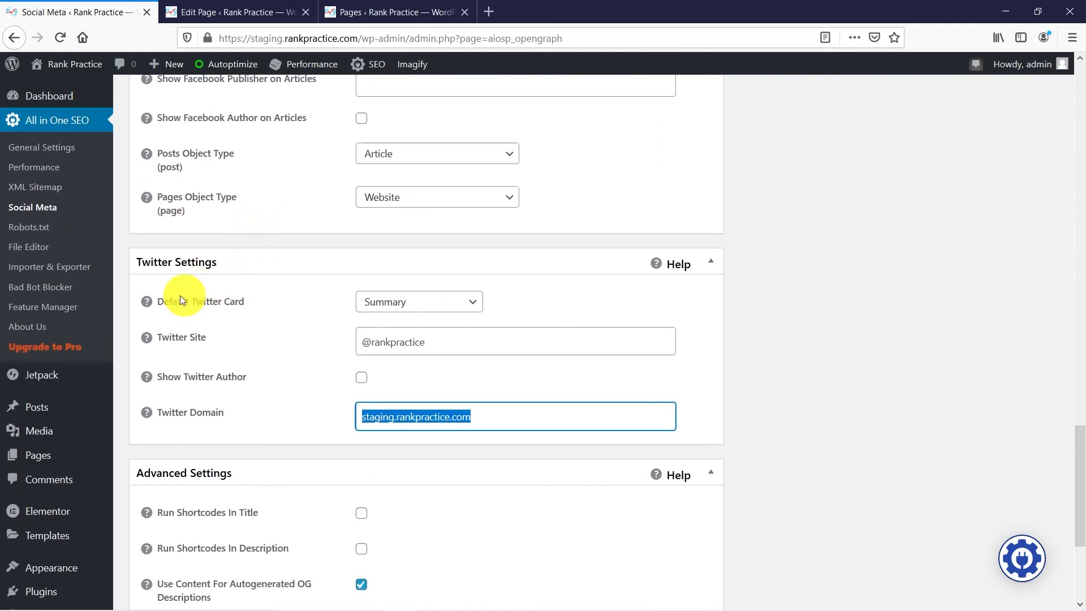
{"action": "left_click", "coordinate": [35, 229]}
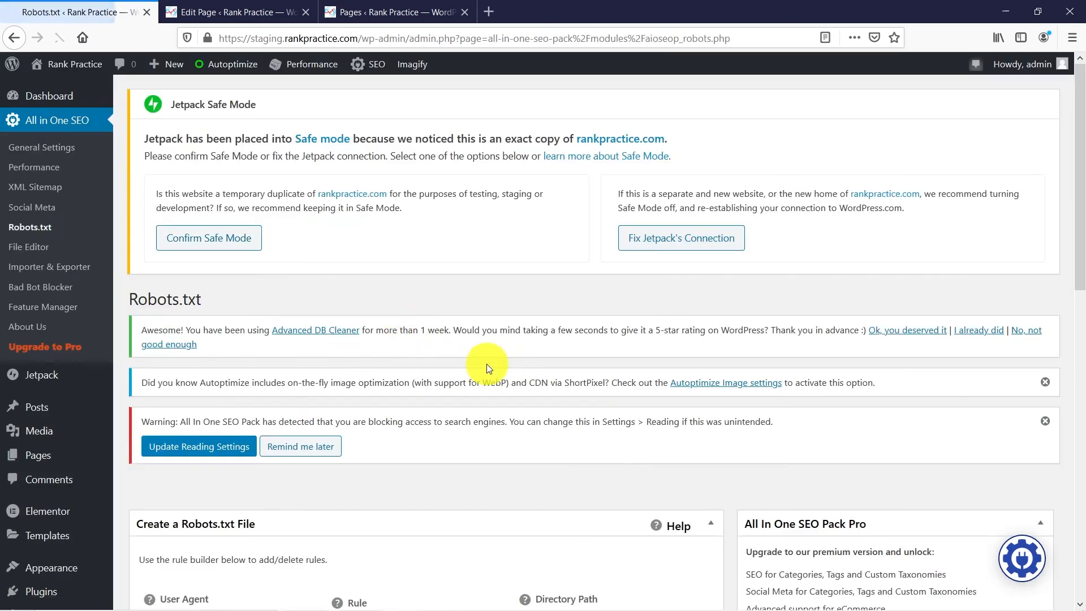
{"action": "scroll", "coordinate": [498, 367], "scroll_direction": "down", "scroll_amount": 3}
{"action": "scroll", "coordinate": [453, 322], "scroll_direction": "down", "scroll_amount": 3}
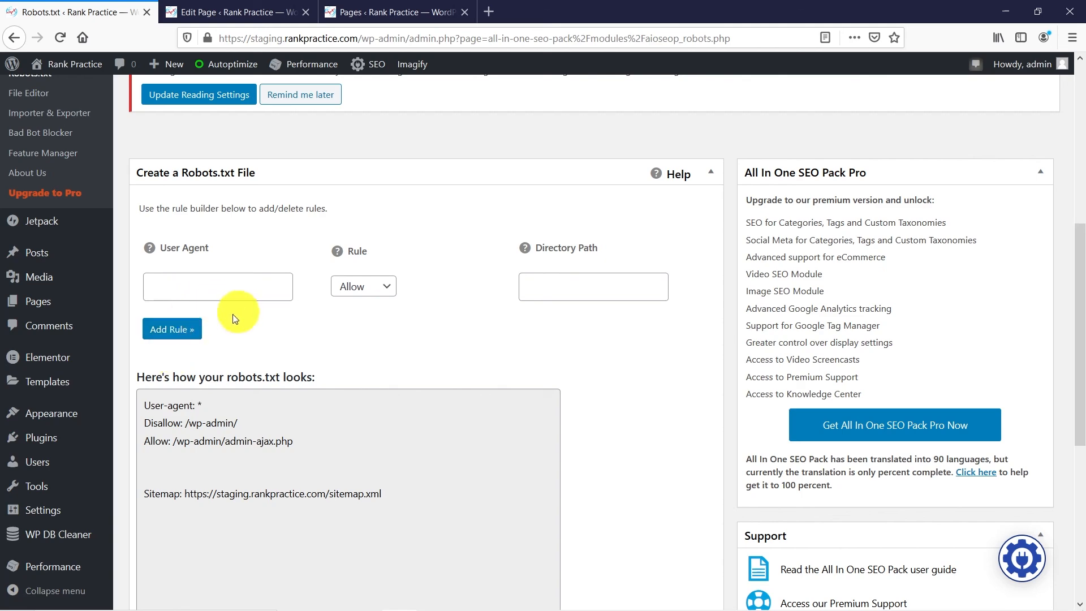
{"action": "scroll", "coordinate": [86, 195], "scroll_direction": "up", "scroll_amount": 3}
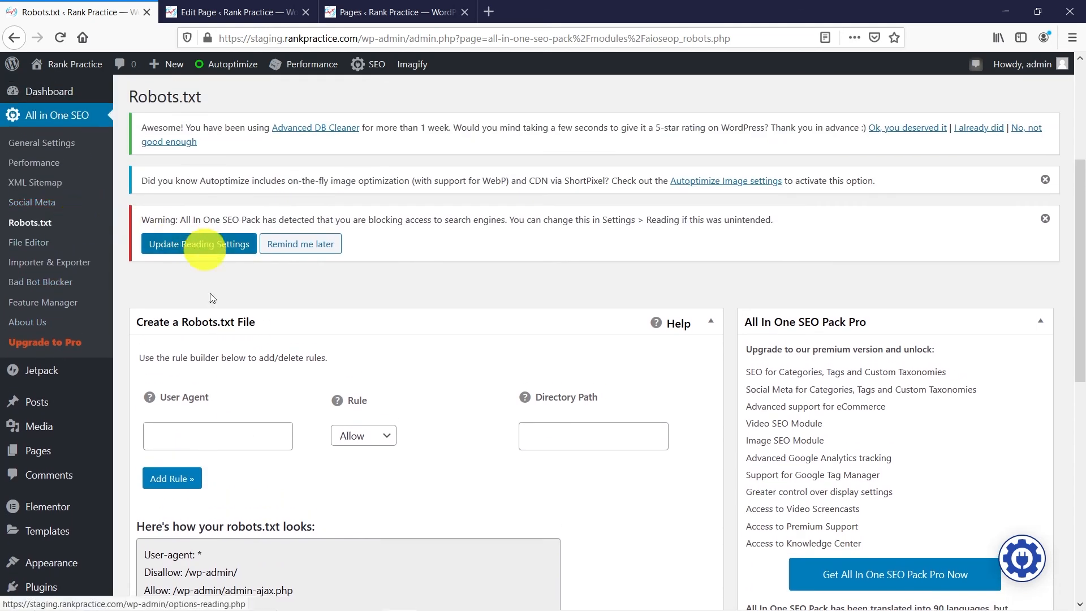
{"action": "scroll", "coordinate": [265, 368], "scroll_direction": "down", "scroll_amount": 4}
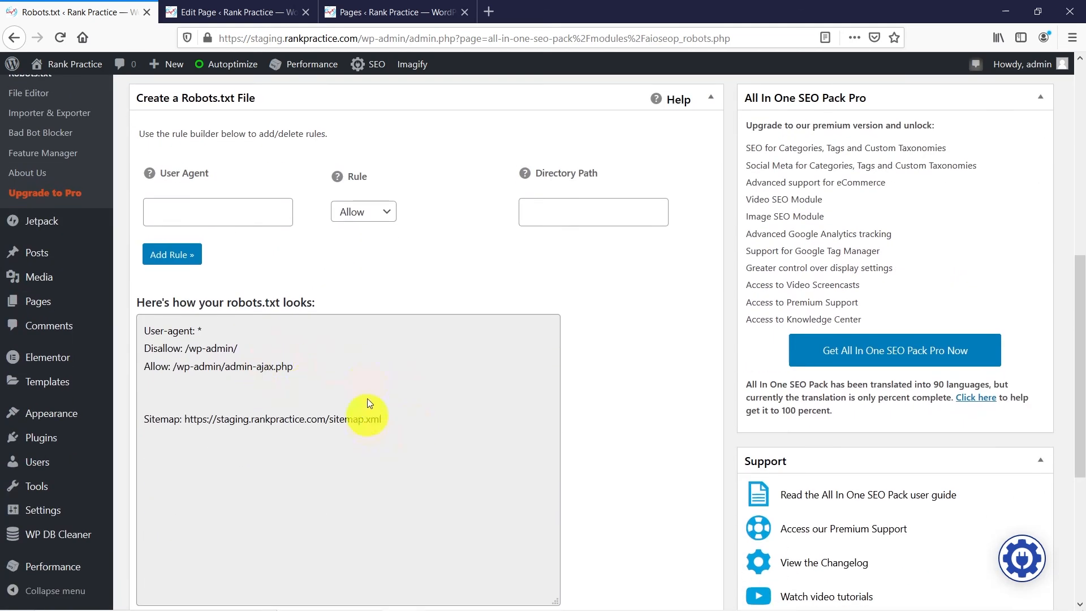
{"action": "scroll", "coordinate": [169, 266], "scroll_direction": "up", "scroll_amount": 3}
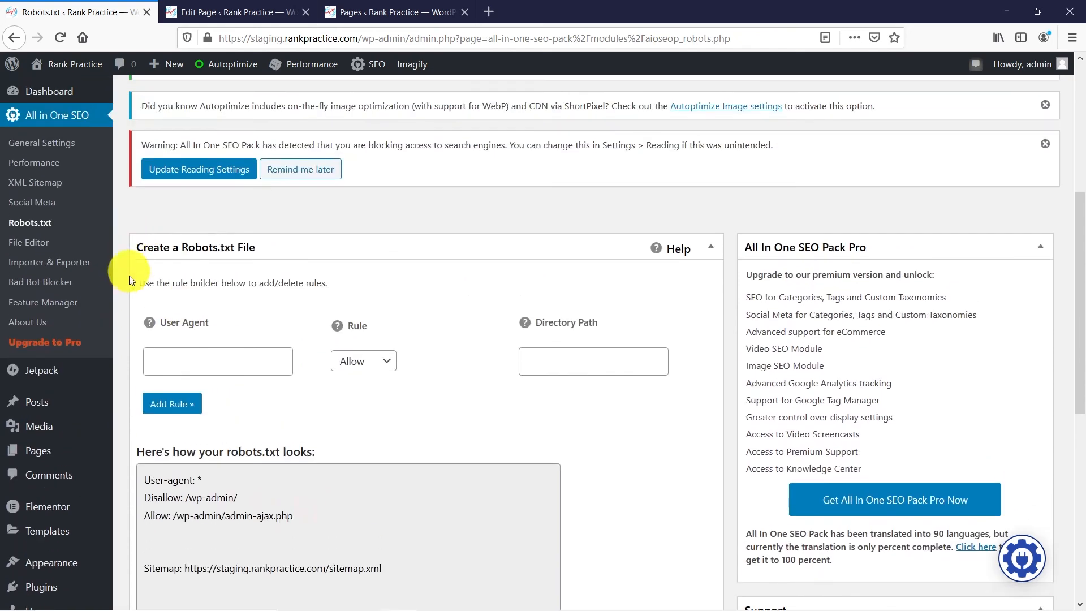
Open the File Editor module and look over the .htaccess file contents.
{"action": "left_click", "coordinate": [33, 243]}
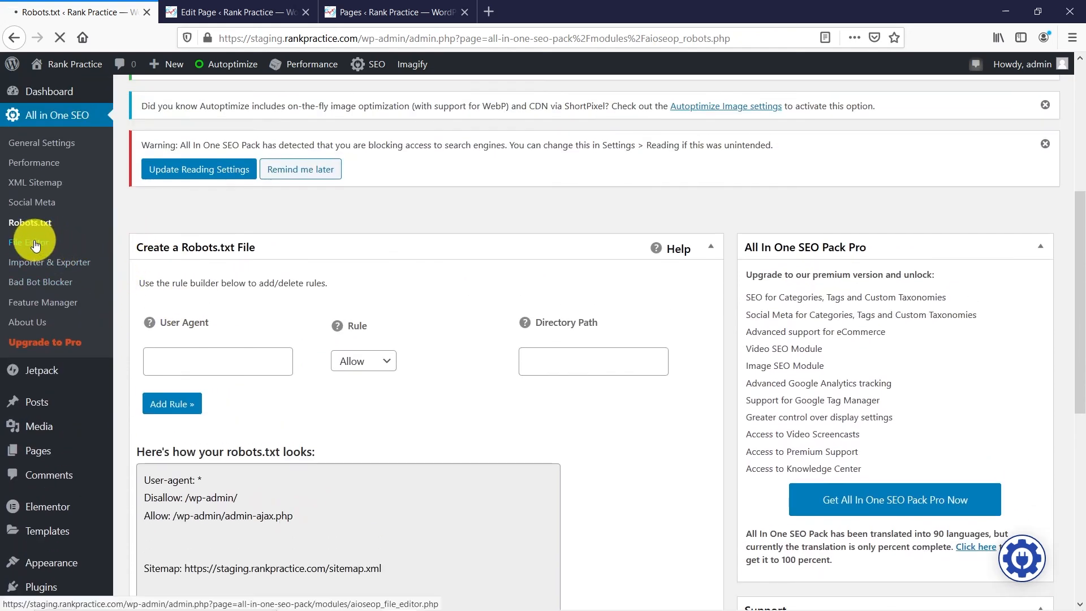
{"action": "scroll", "coordinate": [444, 369], "scroll_direction": "down", "scroll_amount": 9}
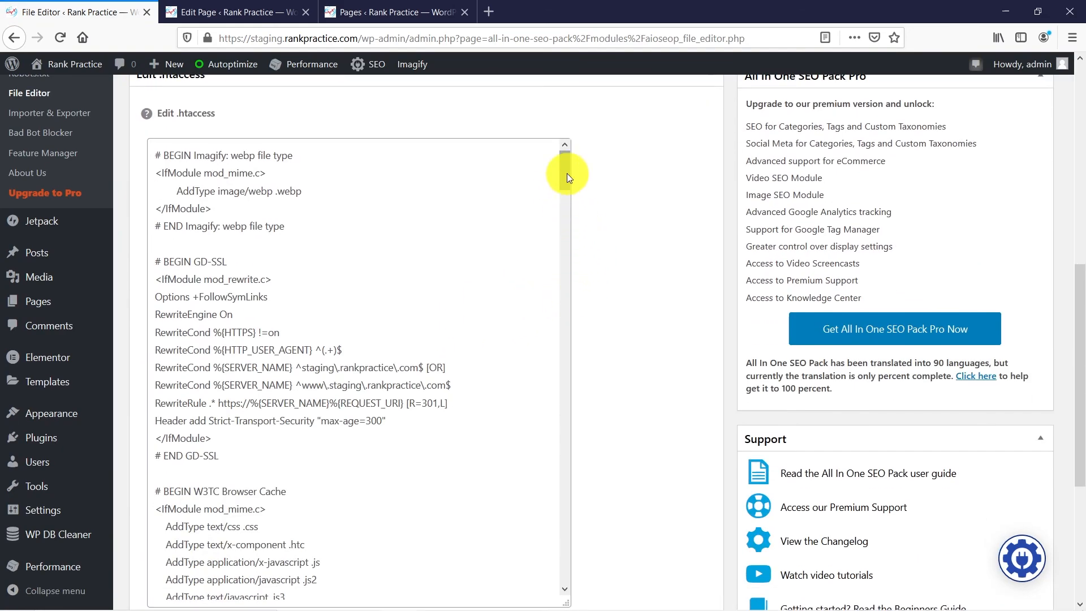
{"action": "mouse_move", "coordinate": [567, 173]}
{"action": "left_mouse_down"}
{"action": "mouse_move", "coordinate": [573, 453]}
{"action": "mouse_move", "coordinate": [571, 164]}
{"action": "left_mouse_up"}
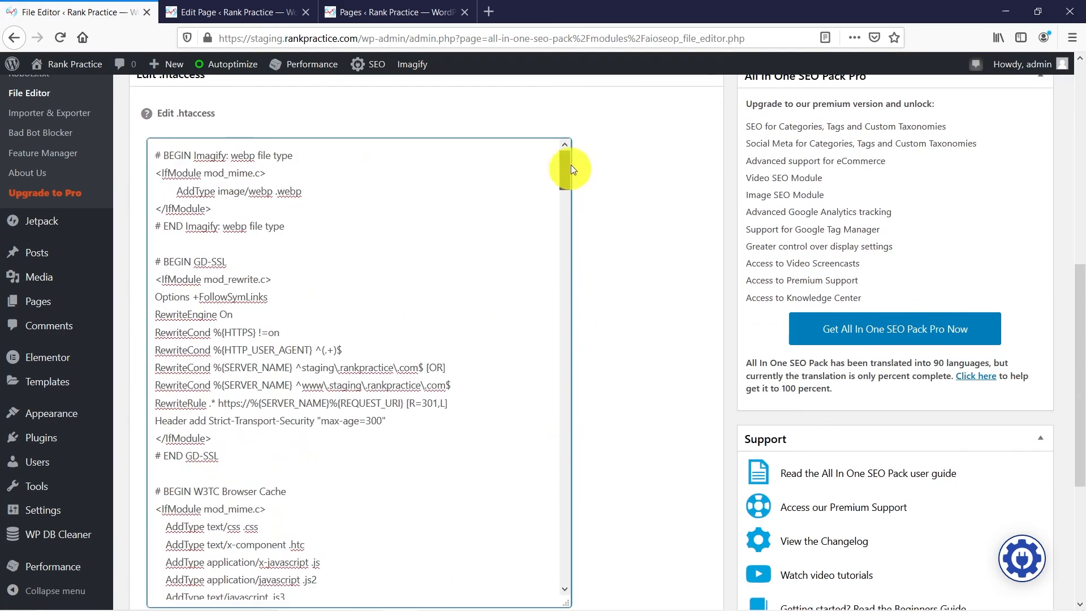
Examine the Imagify webp, GD-SSL and W3TC Browser Cache rules in the .htaccess editor.
{"action": "scroll", "coordinate": [620, 201], "scroll_direction": "up", "scroll_amount": 6}
{"action": "scroll", "coordinate": [628, 277], "scroll_direction": "down", "scroll_amount": 5}
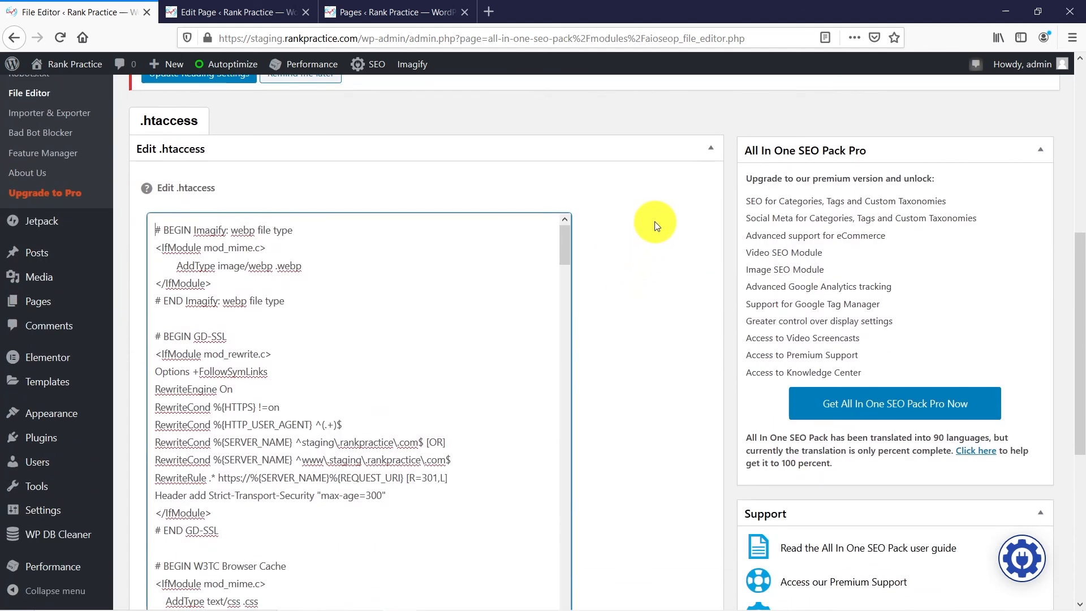
{"action": "scroll", "coordinate": [569, 239], "scroll_direction": "down", "scroll_amount": 6}
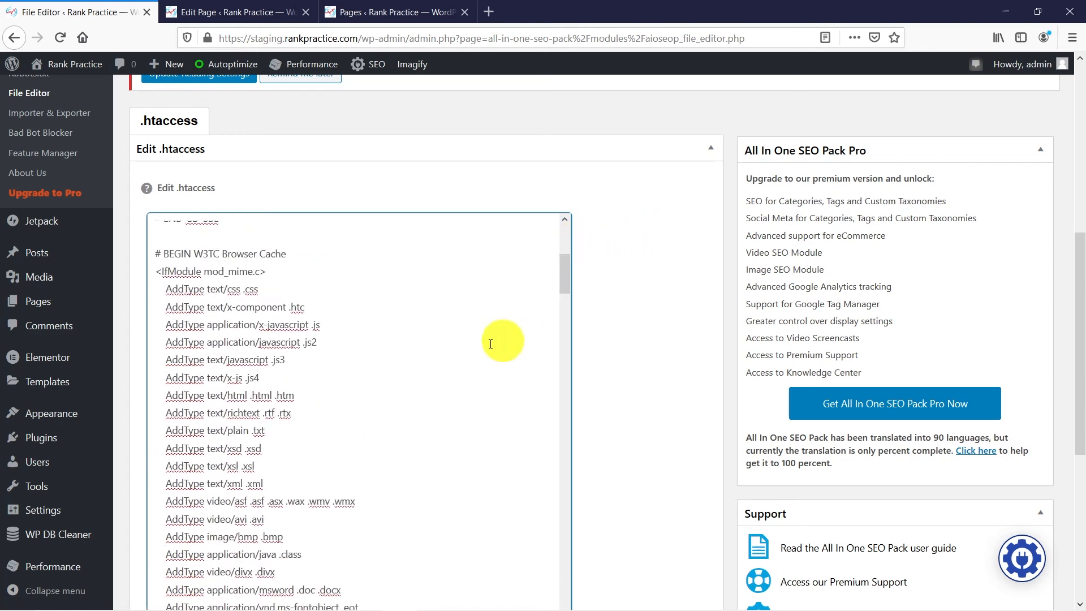
{"action": "scroll", "coordinate": [491, 343], "scroll_direction": "up", "scroll_amount": 6}
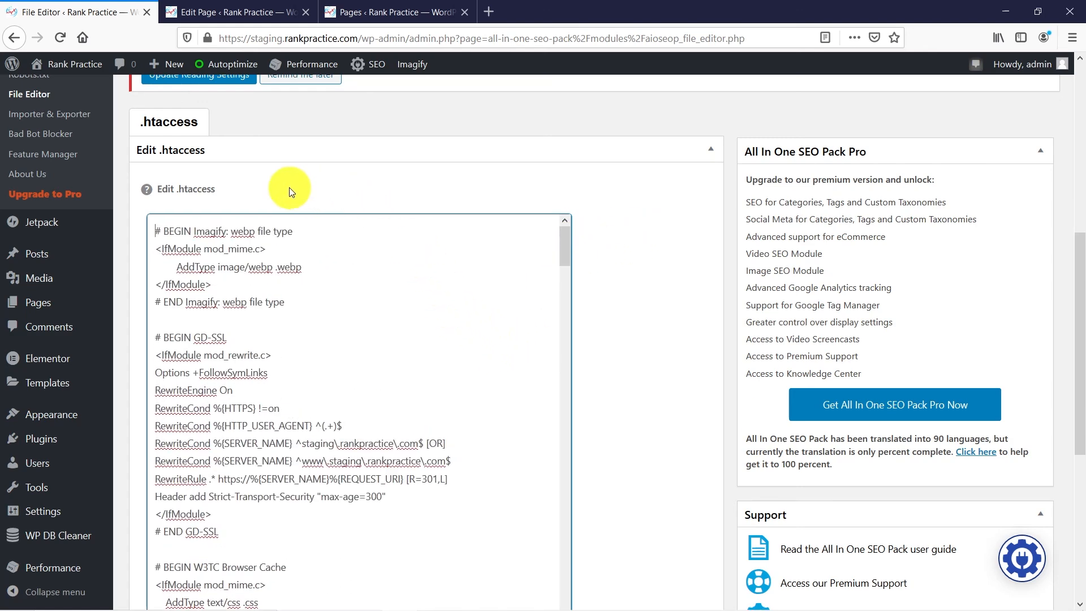
{"action": "scroll", "coordinate": [290, 192], "scroll_direction": "up", "scroll_amount": 2}
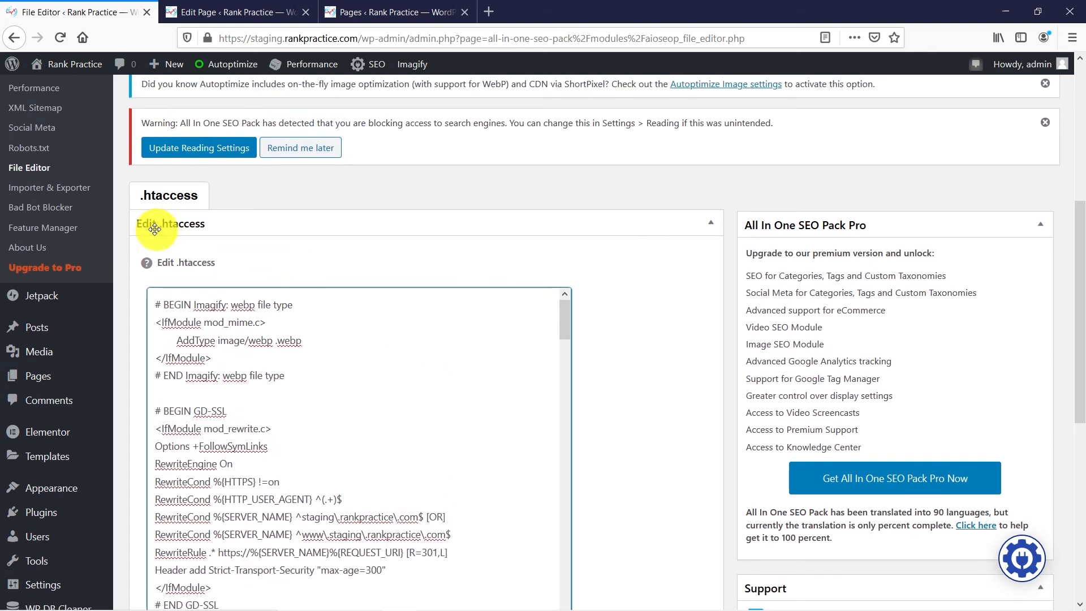
Open the Importer & Exporter module and review its import file, export settings and export post type options.
{"action": "left_click", "coordinate": [64, 188]}
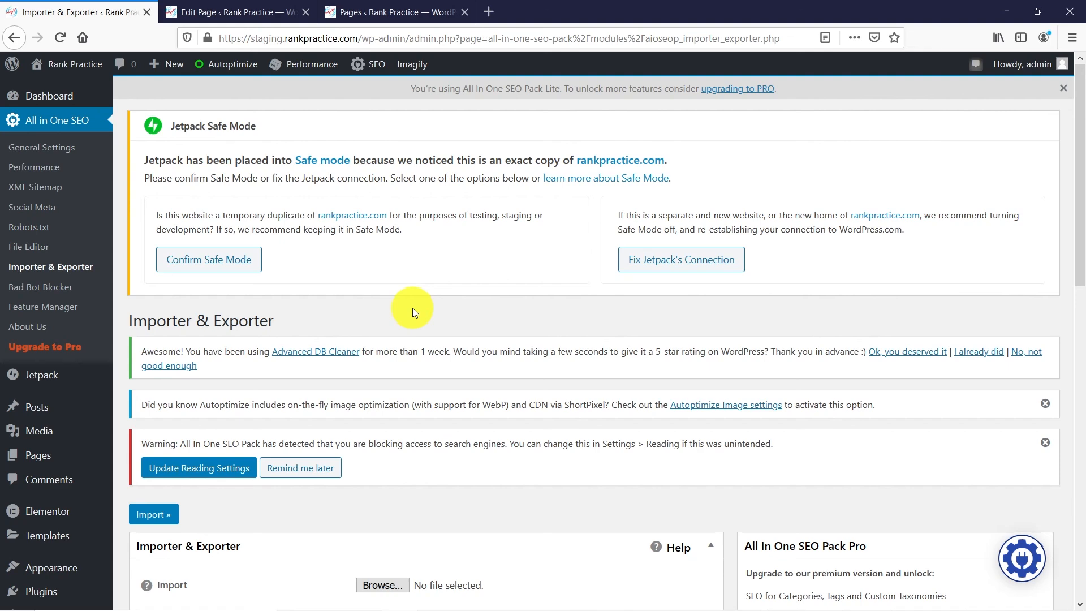
{"action": "scroll", "coordinate": [453, 324], "scroll_direction": "down", "scroll_amount": 3}
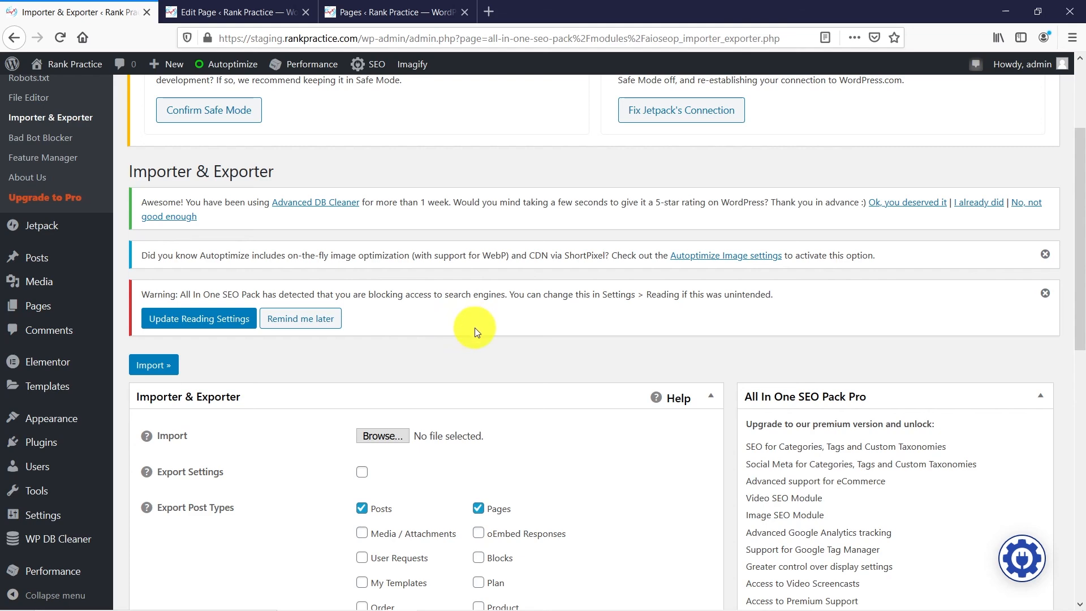
{"action": "scroll", "coordinate": [486, 331], "scroll_direction": "down", "scroll_amount": 4}
{"action": "scroll", "coordinate": [532, 333], "scroll_direction": "down", "scroll_amount": 4}
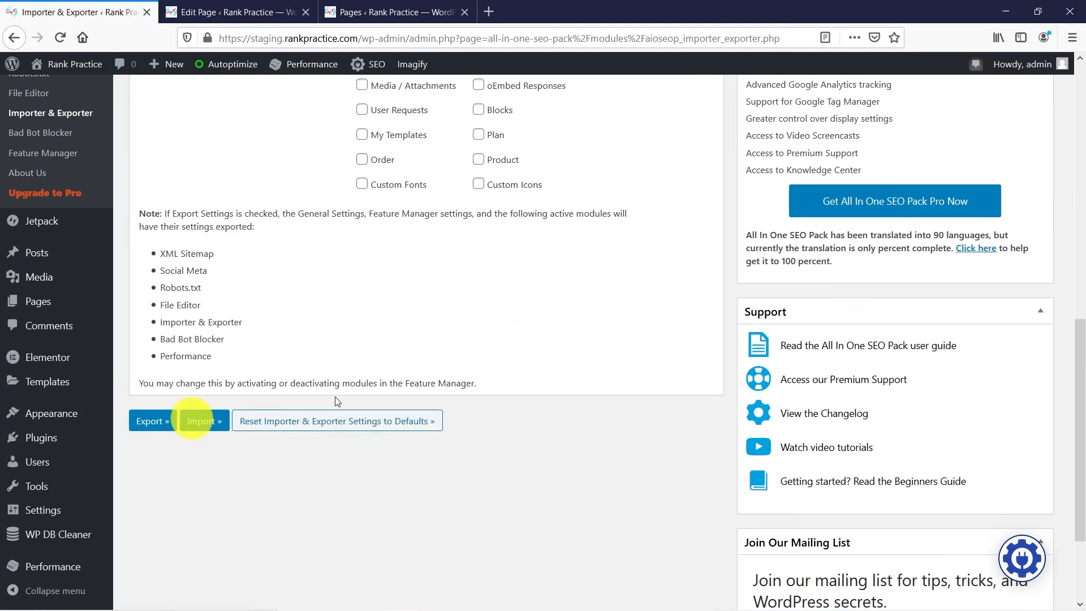
{"action": "scroll", "coordinate": [521, 402], "scroll_direction": "up", "scroll_amount": 4}
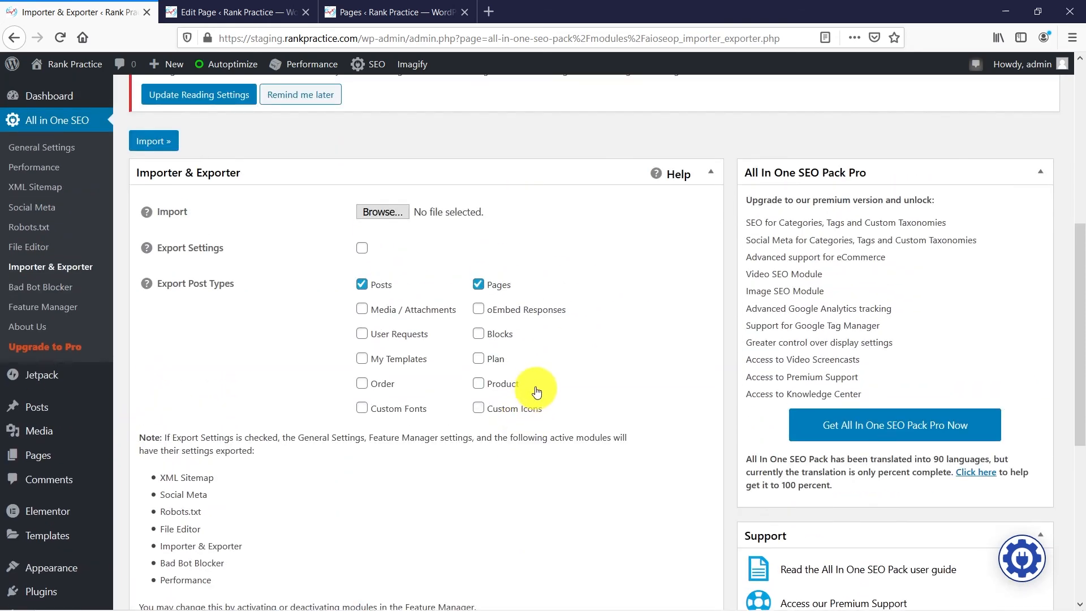
{"action": "scroll", "coordinate": [536, 391], "scroll_direction": "up", "scroll_amount": 3}
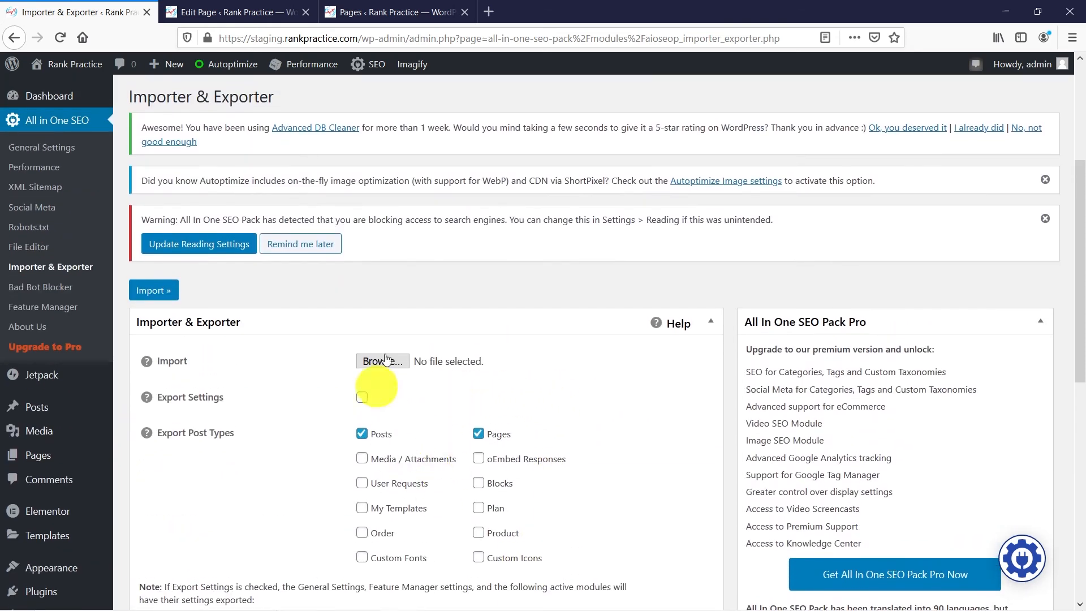
In Bad Bot Blocker, enable Block Bad Bots using HTTP, Block Referral Spam using HTTP, Track Blocked Bots and Use Custom Blocklists.
{"action": "left_click", "coordinate": [34, 288]}
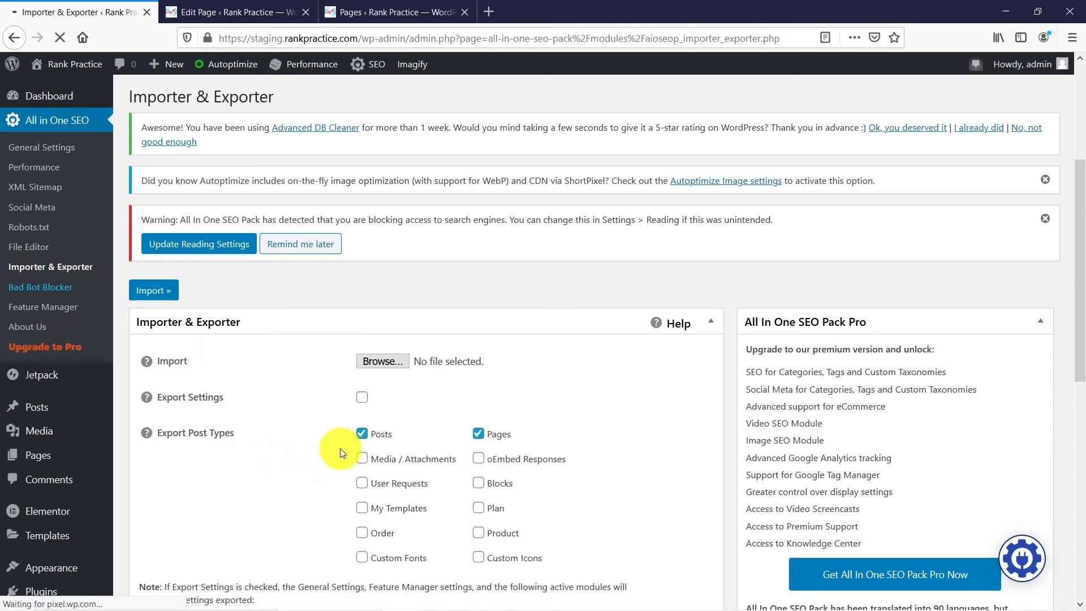
{"action": "scroll", "coordinate": [447, 442], "scroll_direction": "down", "scroll_amount": 3}
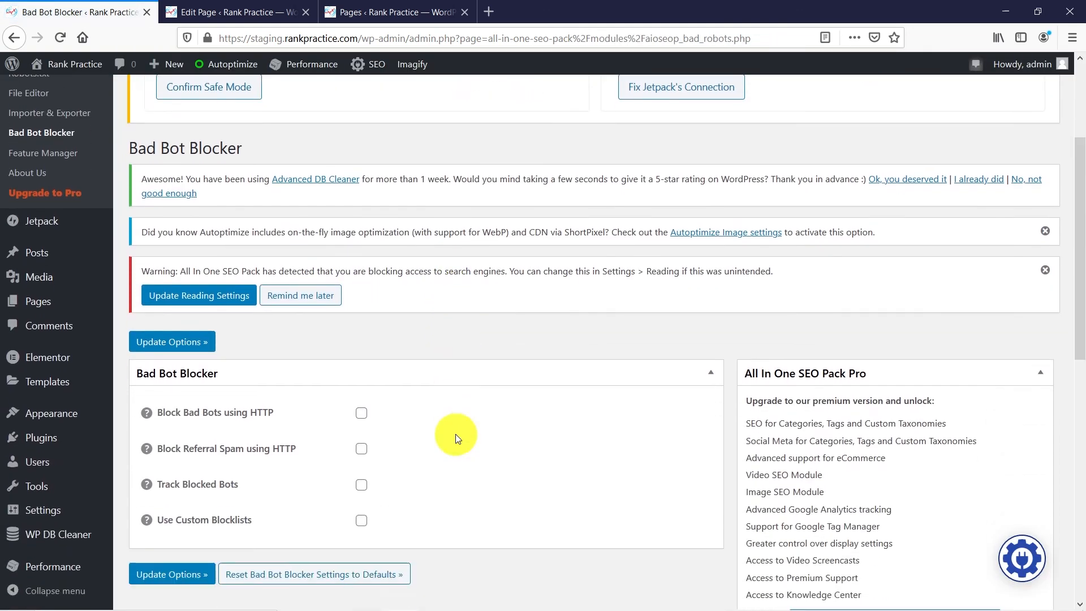
{"action": "scroll", "coordinate": [458, 438], "scroll_direction": "down", "scroll_amount": 1}
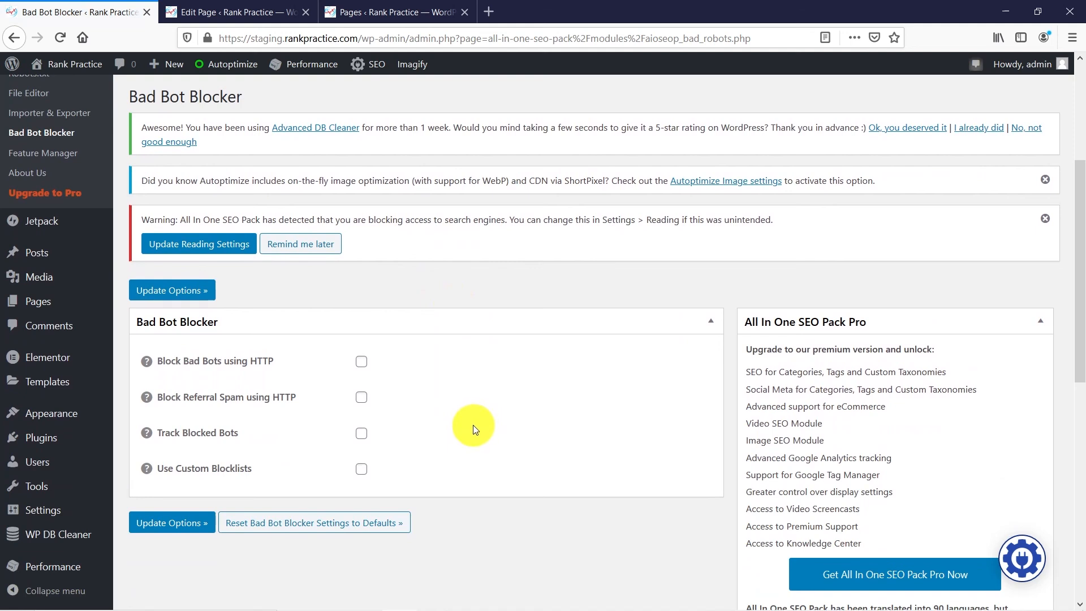
{"action": "left_click", "coordinate": [362, 361]}
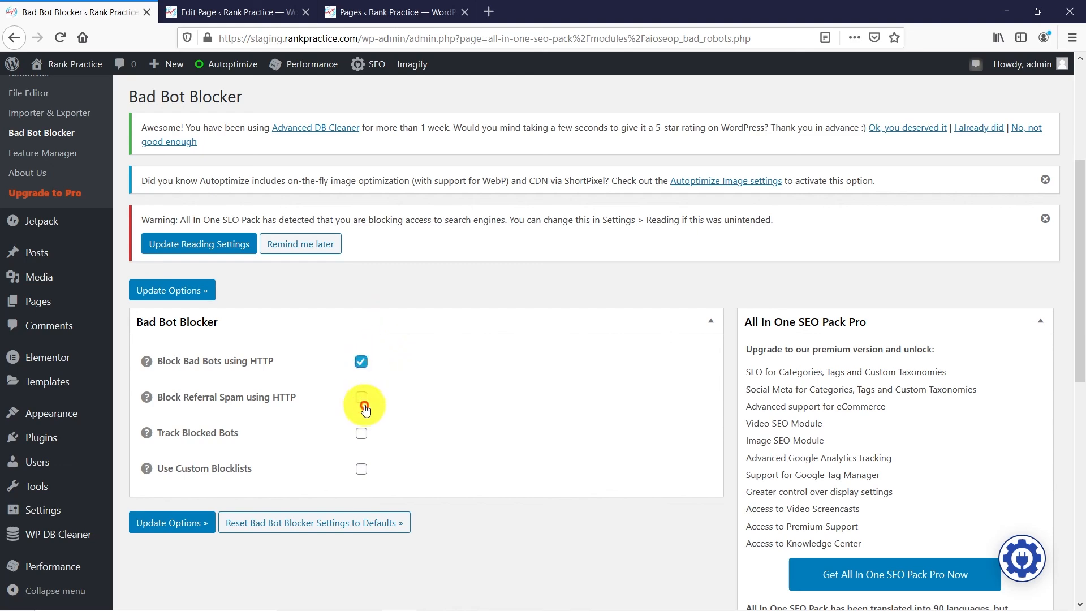
{"action": "left_click", "coordinate": [362, 396]}
{"action": "left_click", "coordinate": [361, 433]}
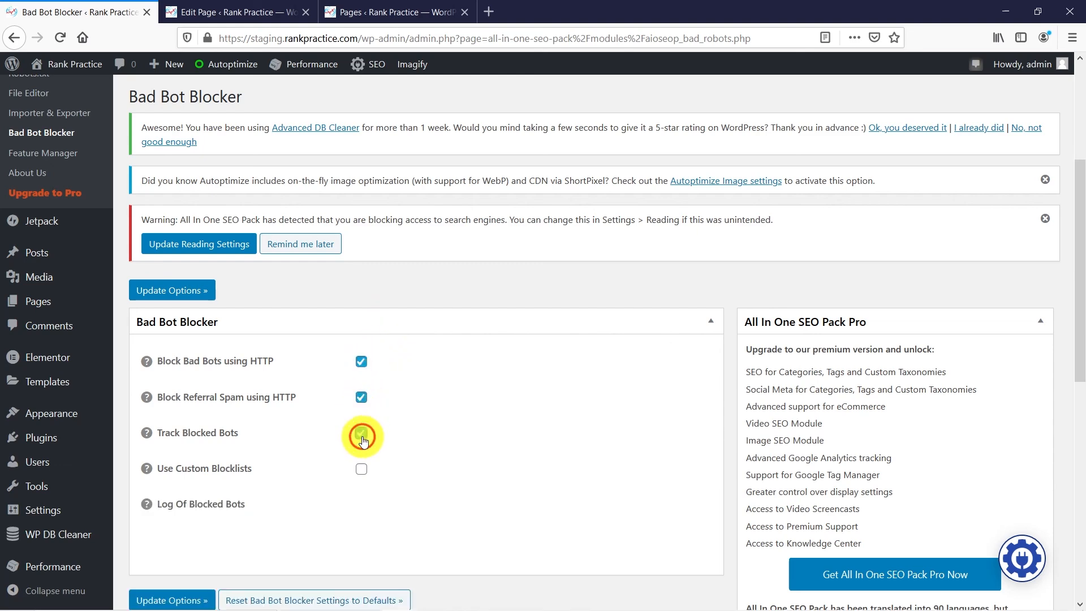
{"action": "left_click", "coordinate": [362, 470]}
Review the User Agent Blocklist, Referer Blocklist and Log Of Blocked Bots sections of Bad Bot Blocker.
{"action": "scroll", "coordinate": [511, 413], "scroll_direction": "down", "scroll_amount": 6}
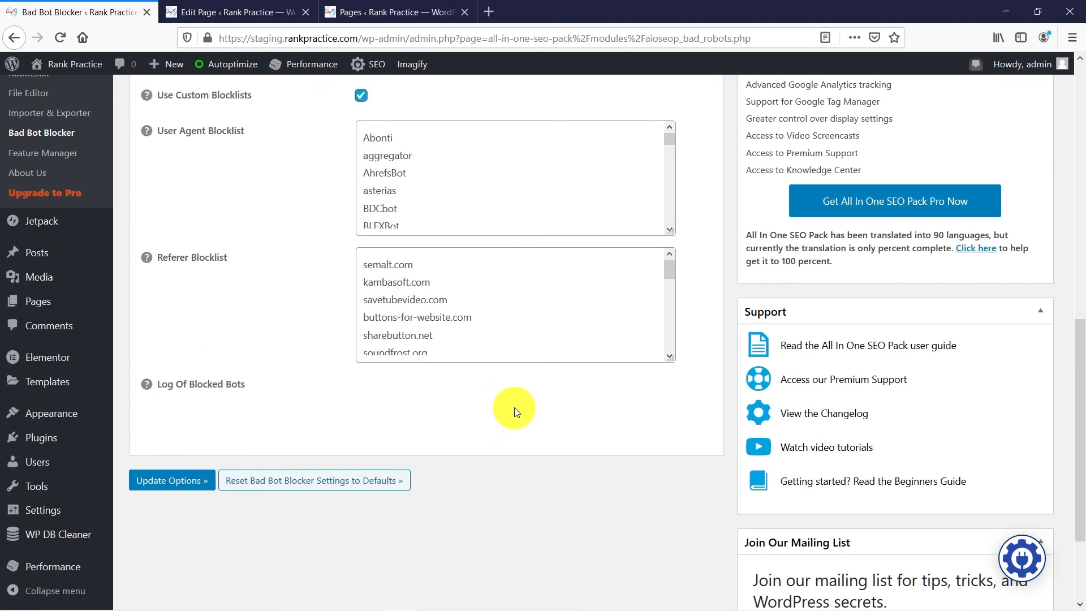
{"action": "scroll", "coordinate": [526, 398], "scroll_direction": "up", "scroll_amount": 5}
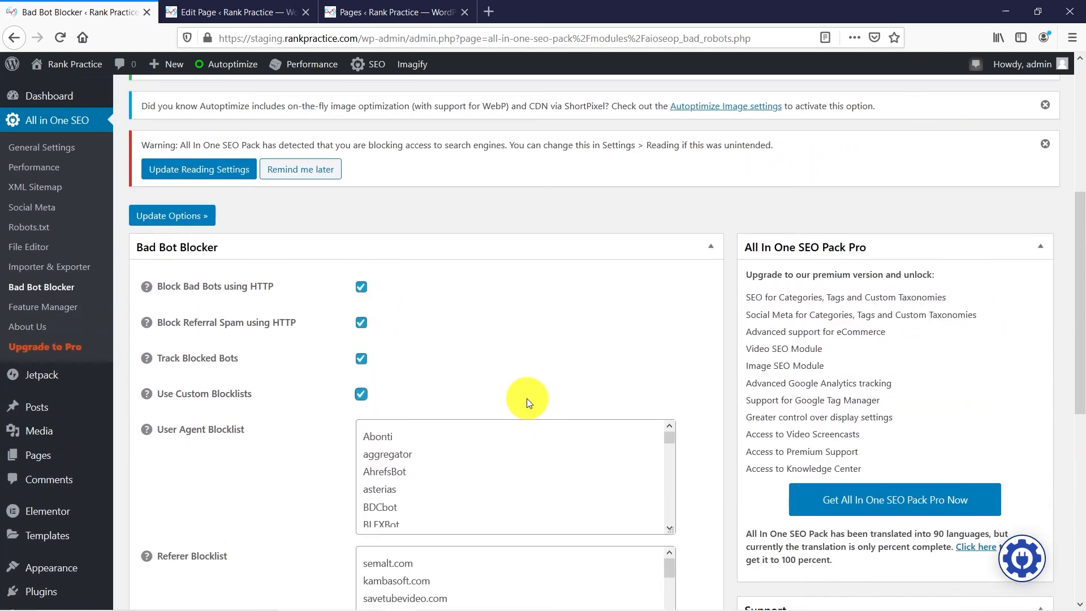
{"action": "scroll", "coordinate": [498, 355], "scroll_direction": "down", "scroll_amount": 3}
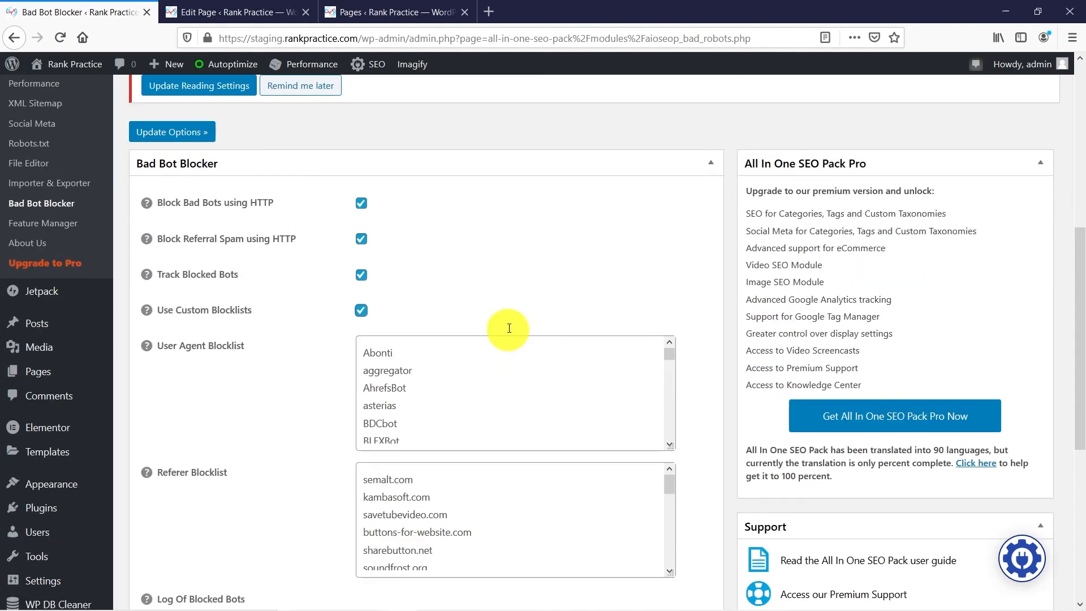
{"action": "scroll", "coordinate": [310, 327], "scroll_direction": "down", "scroll_amount": 2}
{"action": "scroll", "coordinate": [308, 322], "scroll_direction": "up", "scroll_amount": 10}
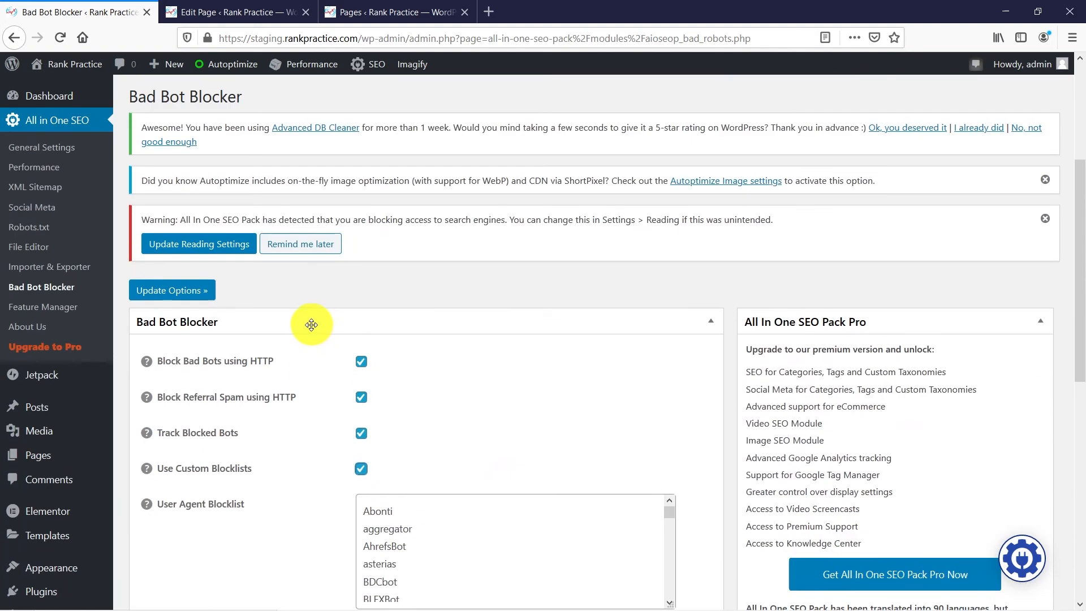